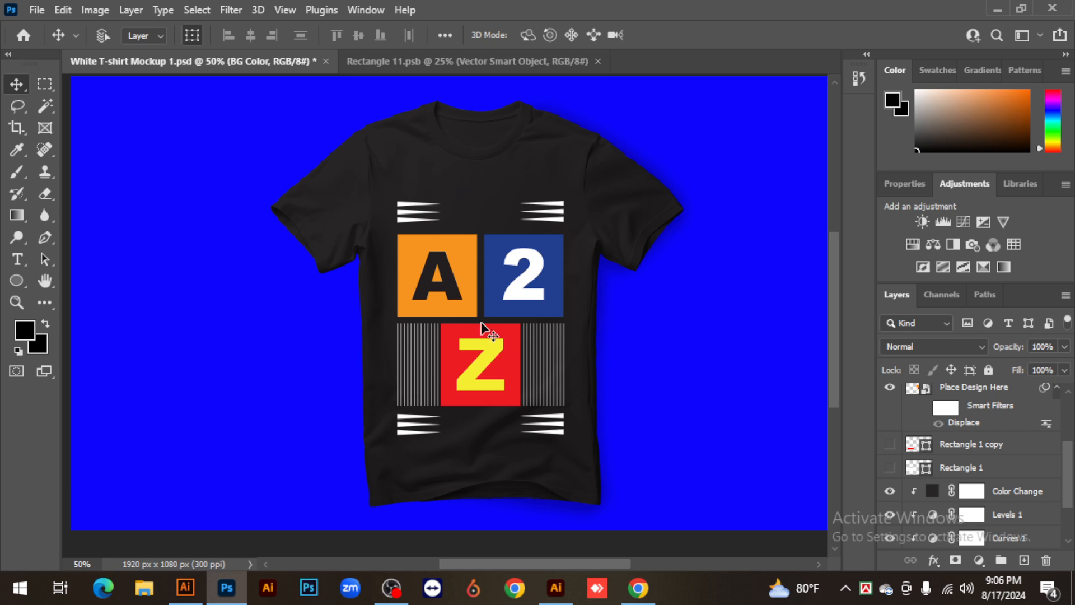
# - Switch to the A2Z artwork in Illustrator, deselect everything and collapse the Libraries panel
pyautogui.click(555, 588)
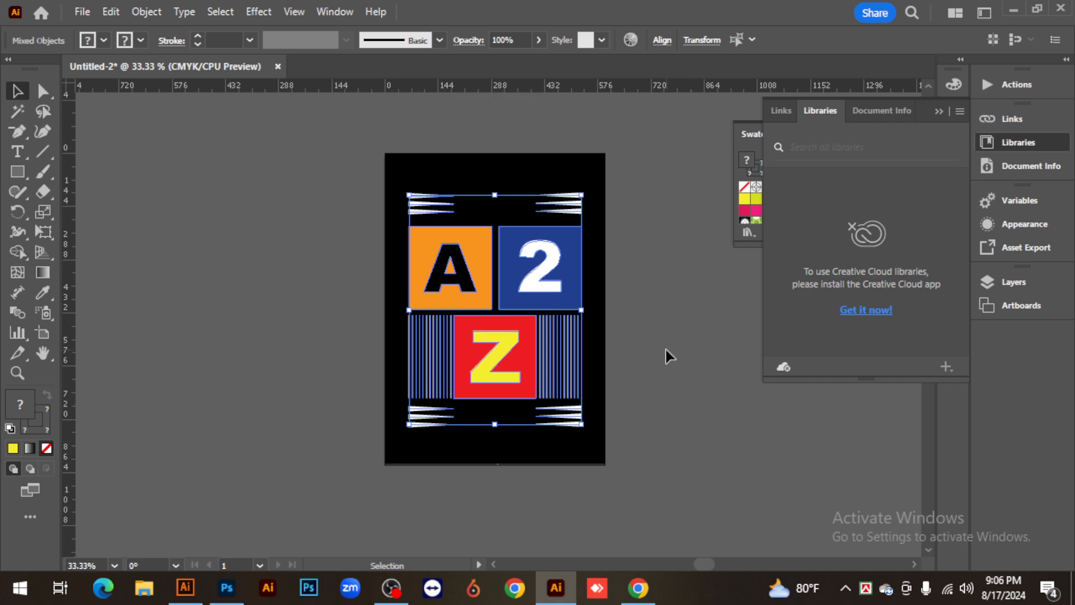
pyautogui.click(667, 355)
pyautogui.hotkey('ctrl', '=')
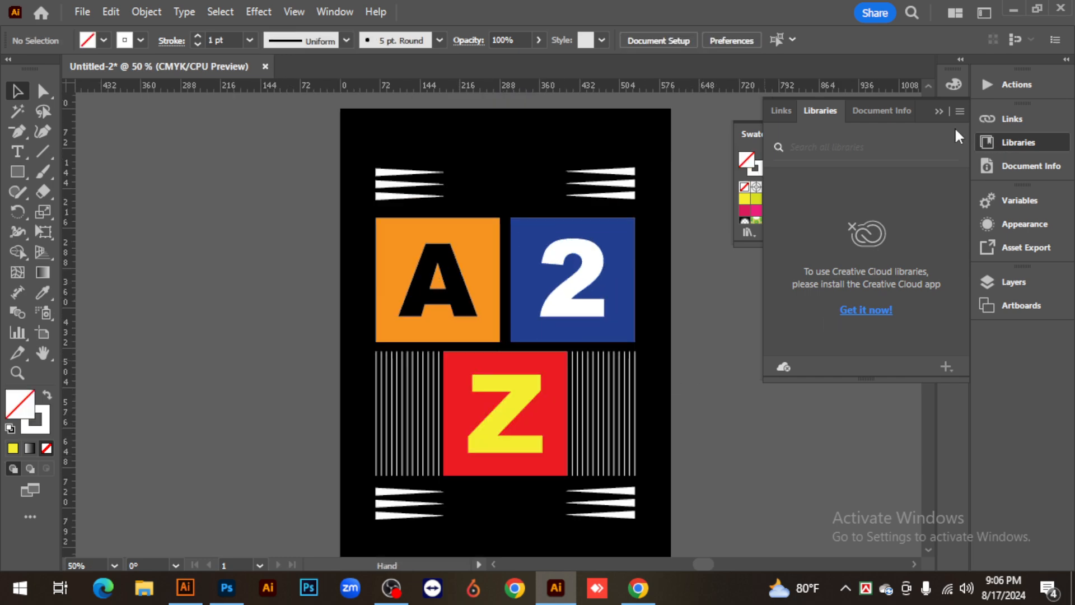
pyautogui.click(941, 111)
pyautogui.scroll(-1, 778, 387)
pyautogui.hotkey('ctrl', '-')
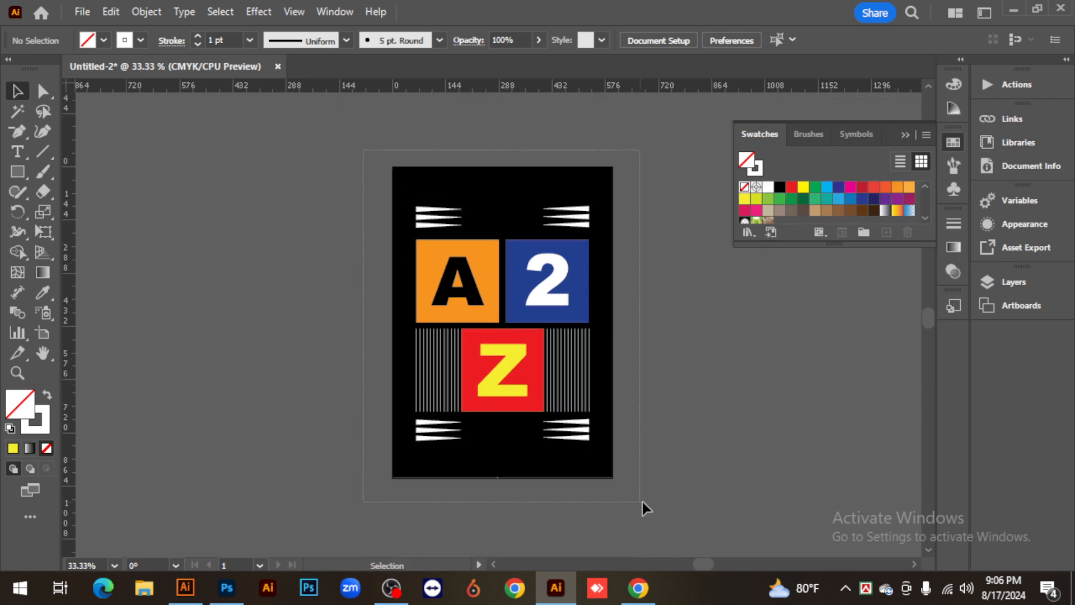
# - Unlock all objects and move the whole A2Z artwork with its black background off the artboard, to its left side
pyautogui.hotkey('ctrl', 'a')
pyautogui.click(678, 427)
pyautogui.hotkey('ctrl', 'alt', '2')
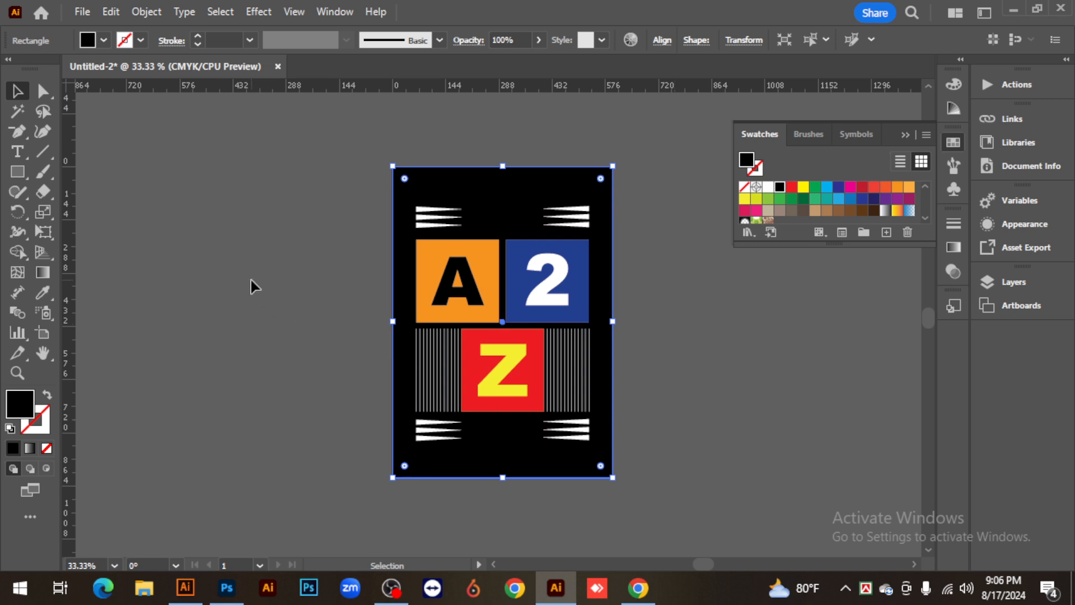
pyautogui.moveTo(372, 161); pyautogui.dragTo(651, 521)
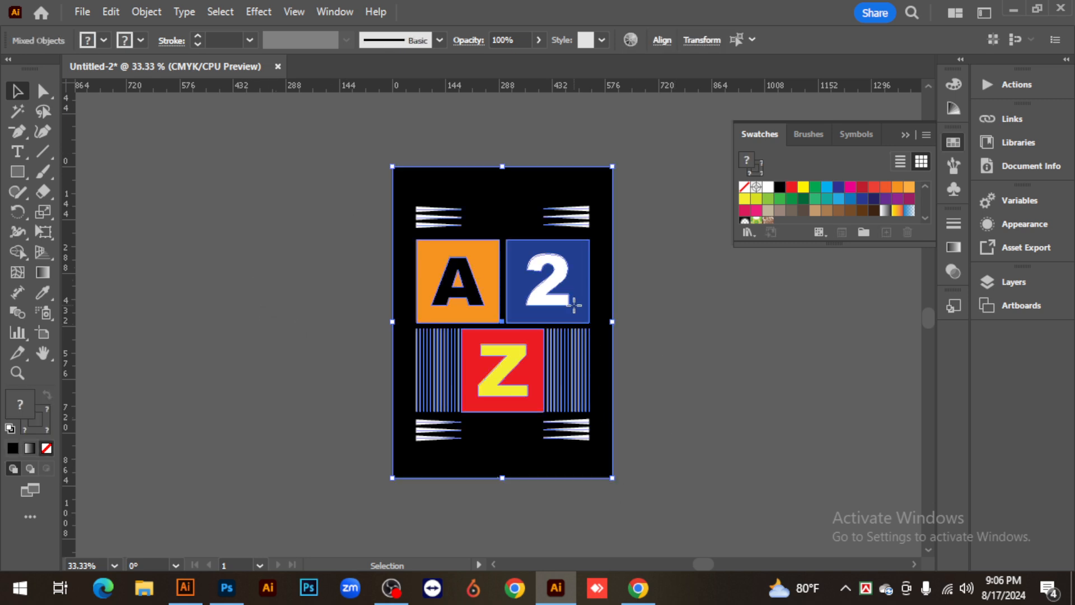
pyautogui.moveTo(574, 304); pyautogui.dragTo(276, 311)
pyautogui.click(704, 331)
pyautogui.moveTo(471, 329); pyautogui.dragTo(501, 324)
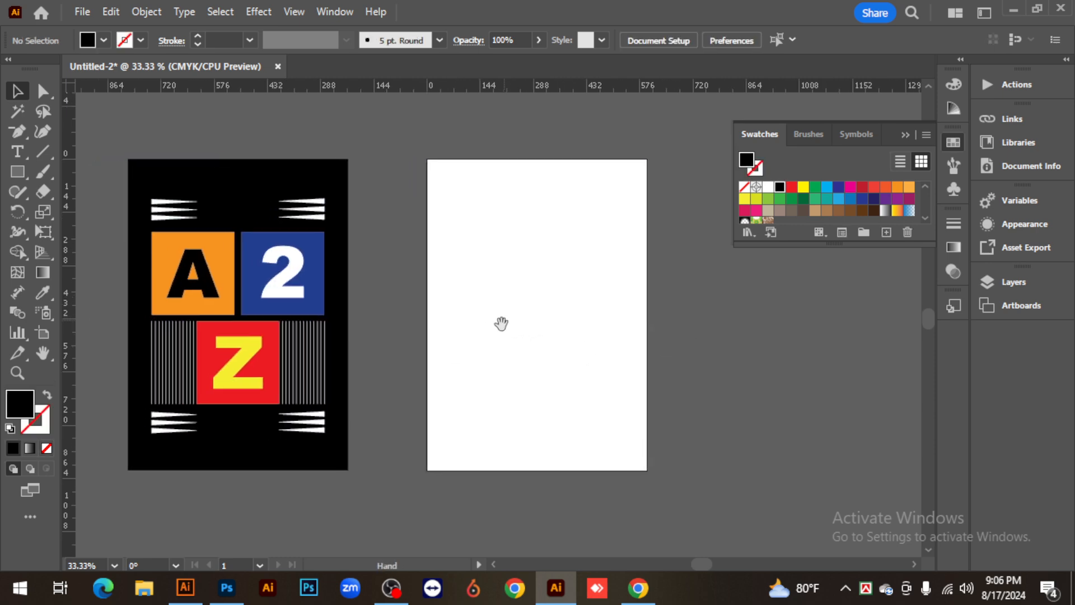
# - View the A2Z T-shirt mockup in Photoshop and return to Illustrator
pyautogui.click(232, 586)
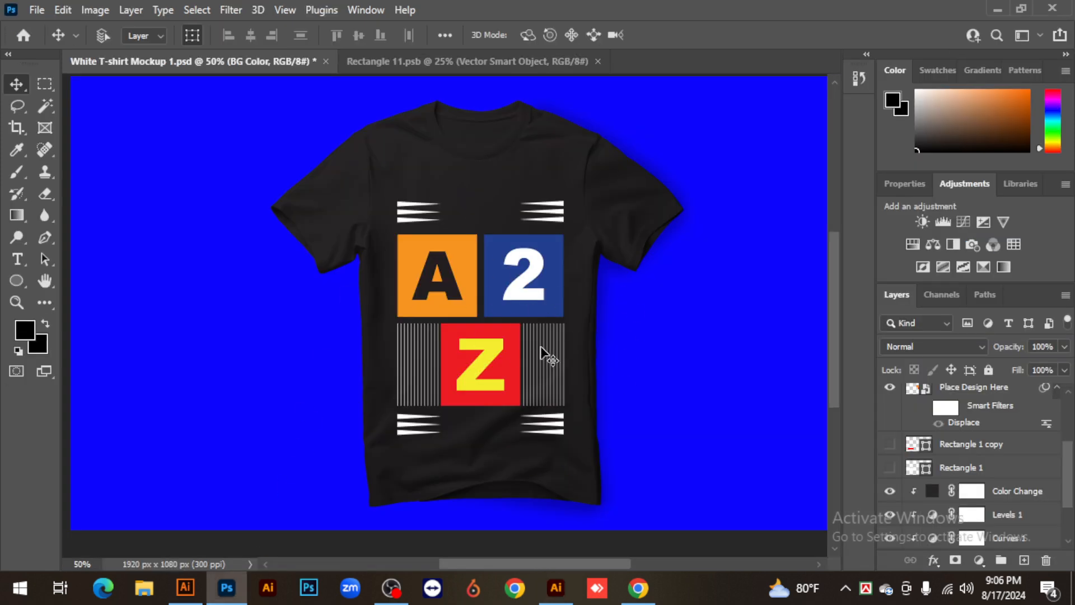
pyautogui.click(556, 588)
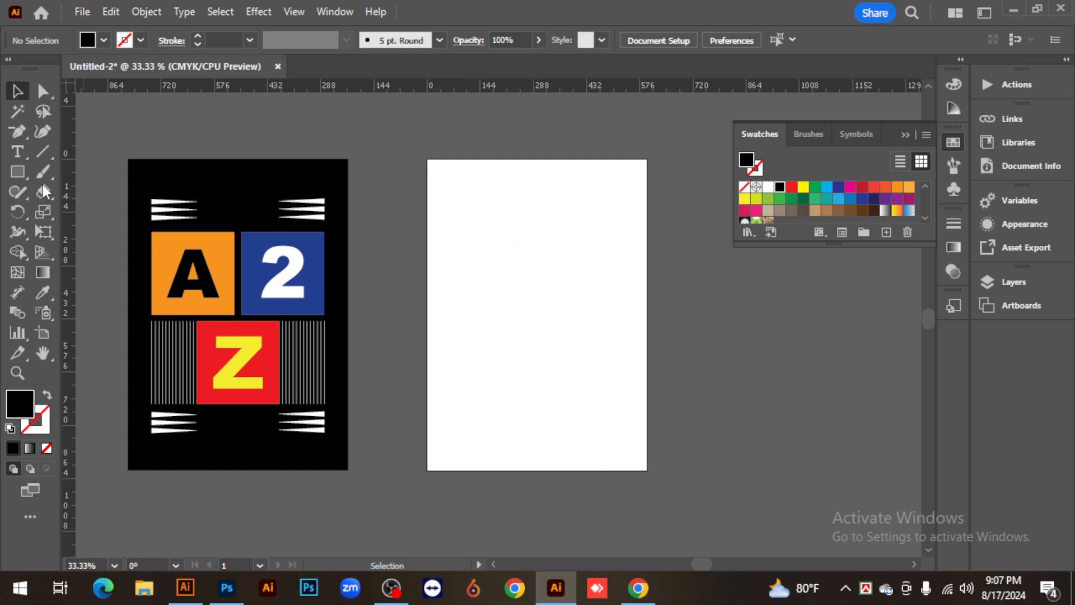
# - Draw a black rectangle of 595.28 by 841.89 pt covering the whole empty artboard
pyautogui.moveTo(13, 169); pyautogui.dragTo(71, 172)
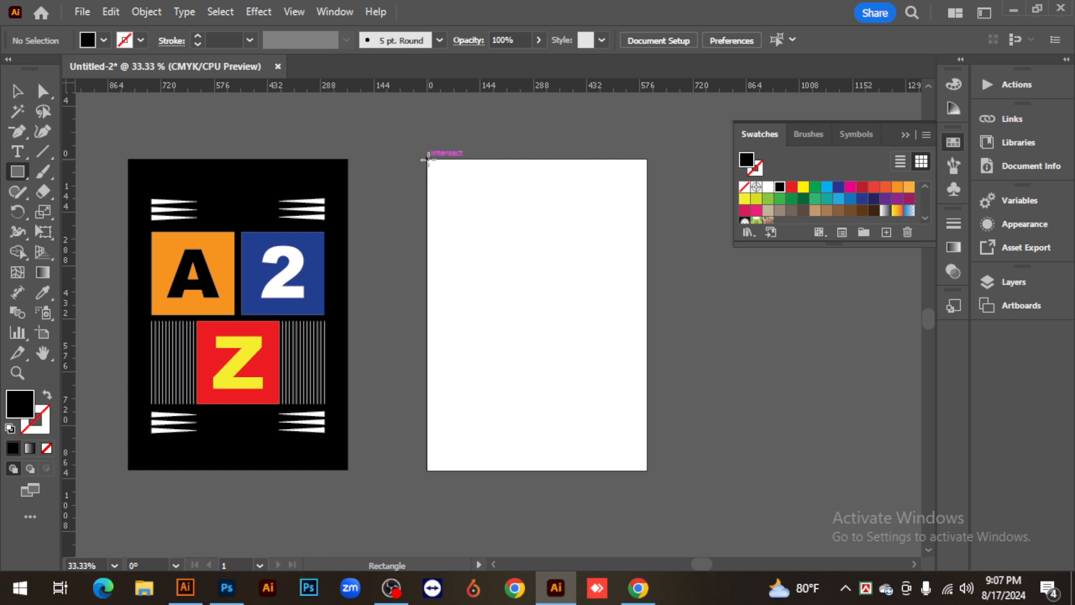
pyautogui.moveTo(427, 159); pyautogui.dragTo(647, 470)
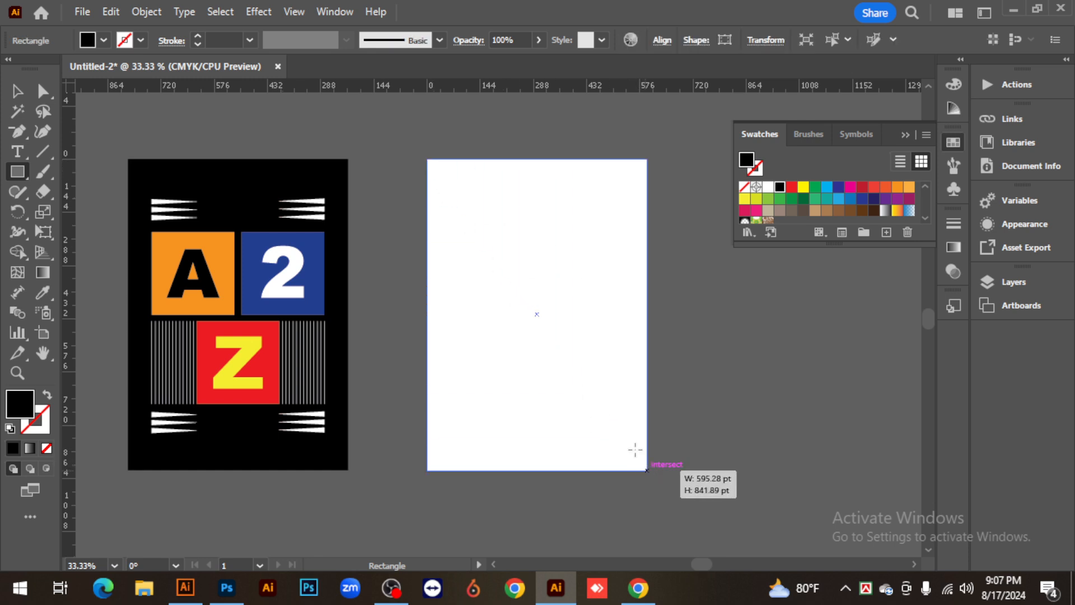
pyautogui.click(17, 92)
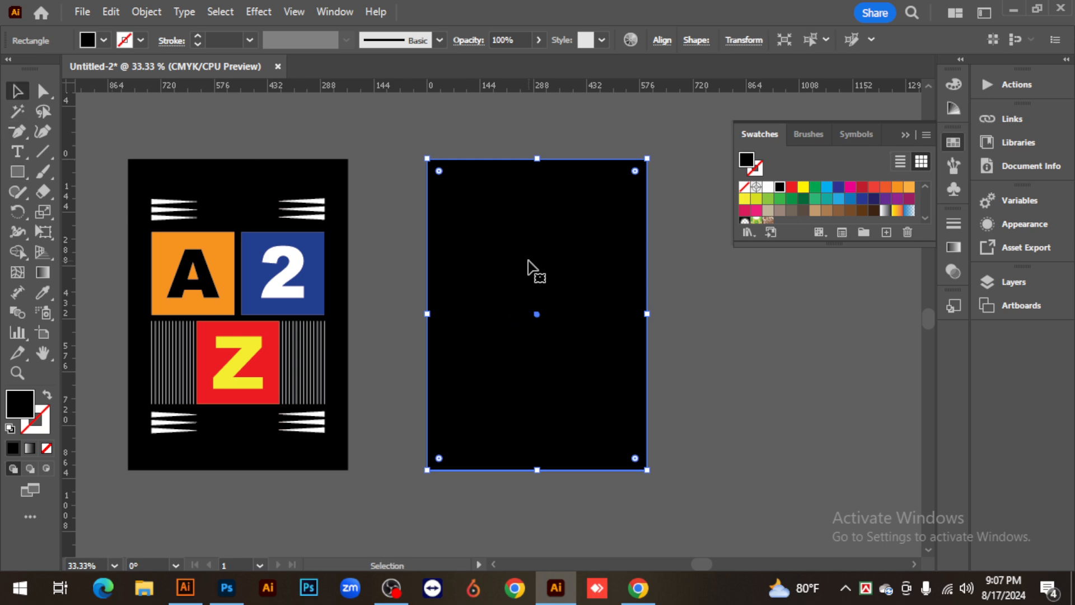
pyautogui.moveTo(17, 172); pyautogui.dragTo(84, 175)
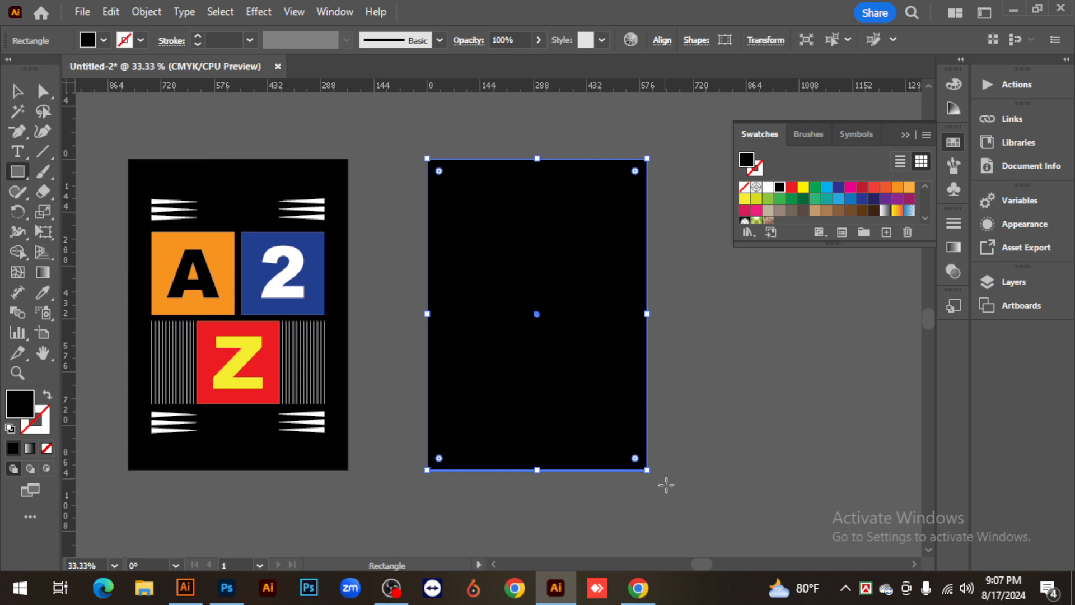
pyautogui.press('v')
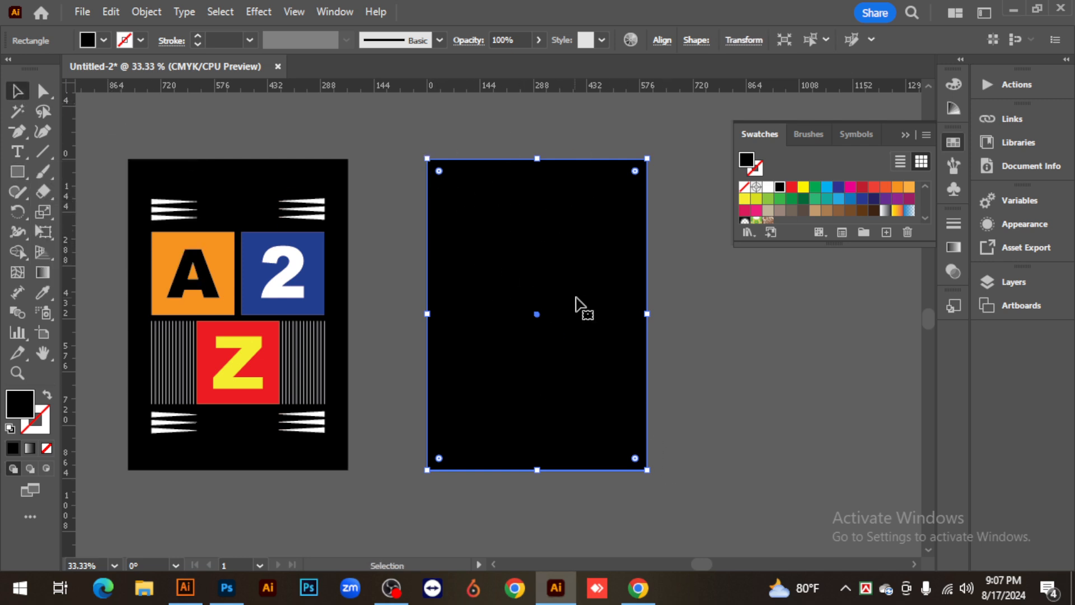
# - Lock the black background rectangle on the artboard
pyautogui.click(735, 322)
pyautogui.click(608, 282)
pyautogui.press('ctrl')
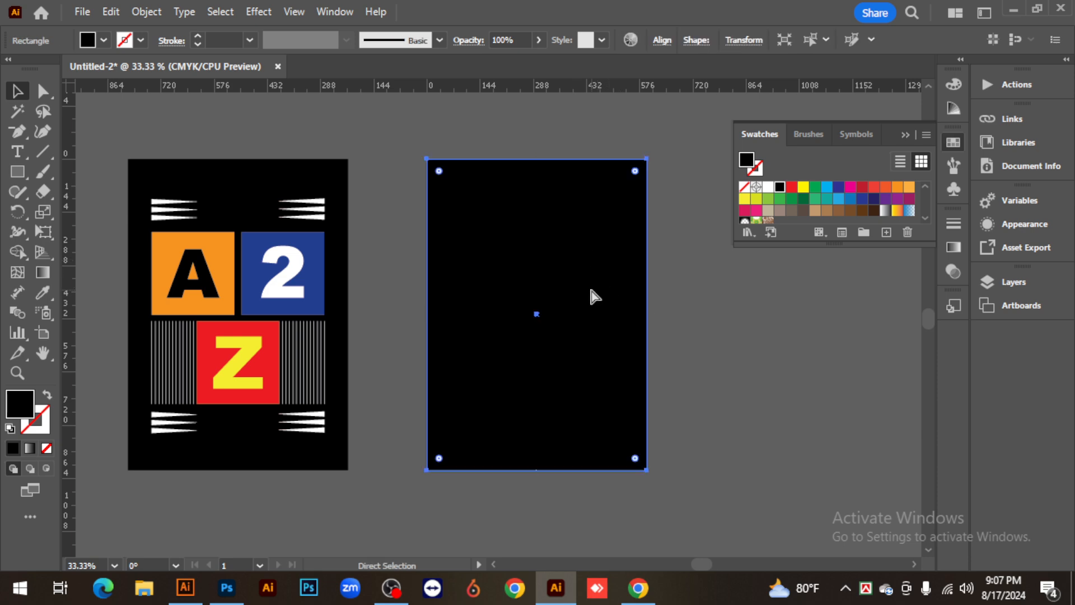
pyautogui.hotkey('ctrl', 'shift', 'a')
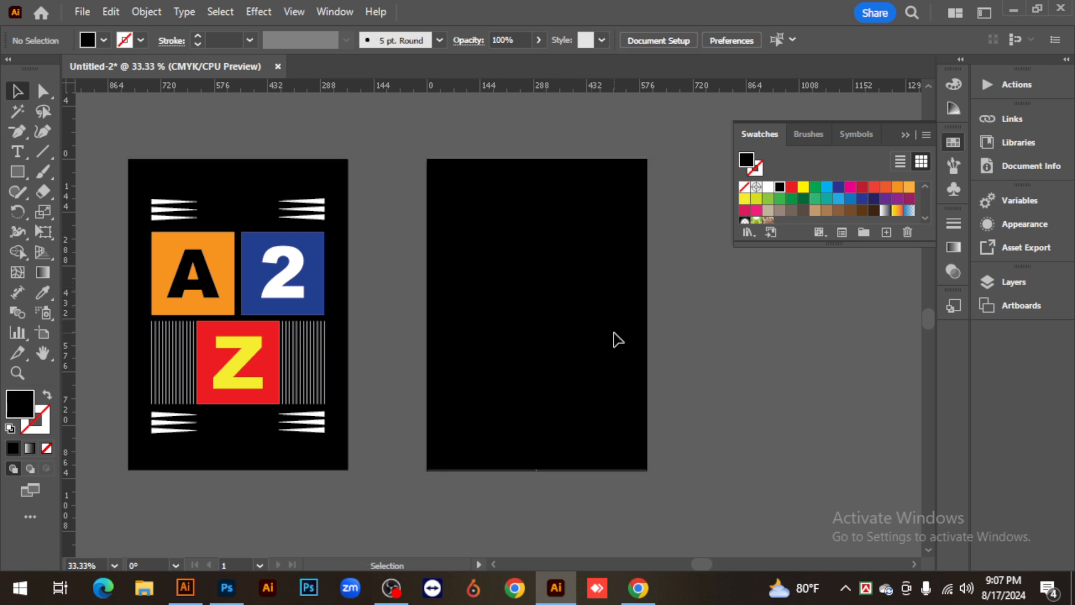
# - Draw a black square about 432 pt wide in the empty area below the artboard
pyautogui.scroll(-1, 618, 339)
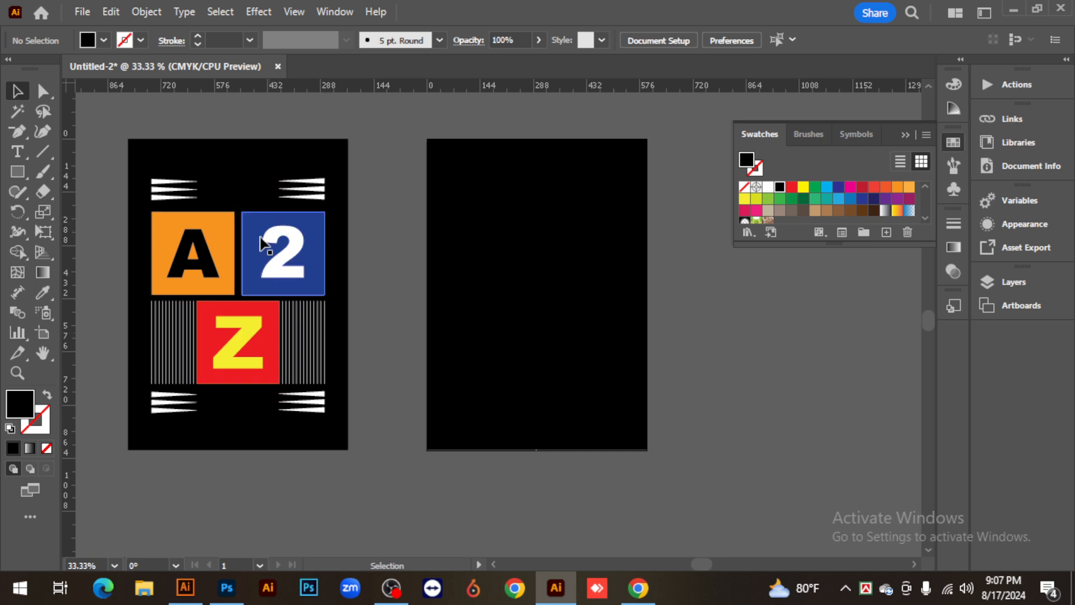
pyautogui.scroll(-6, 481, 327)
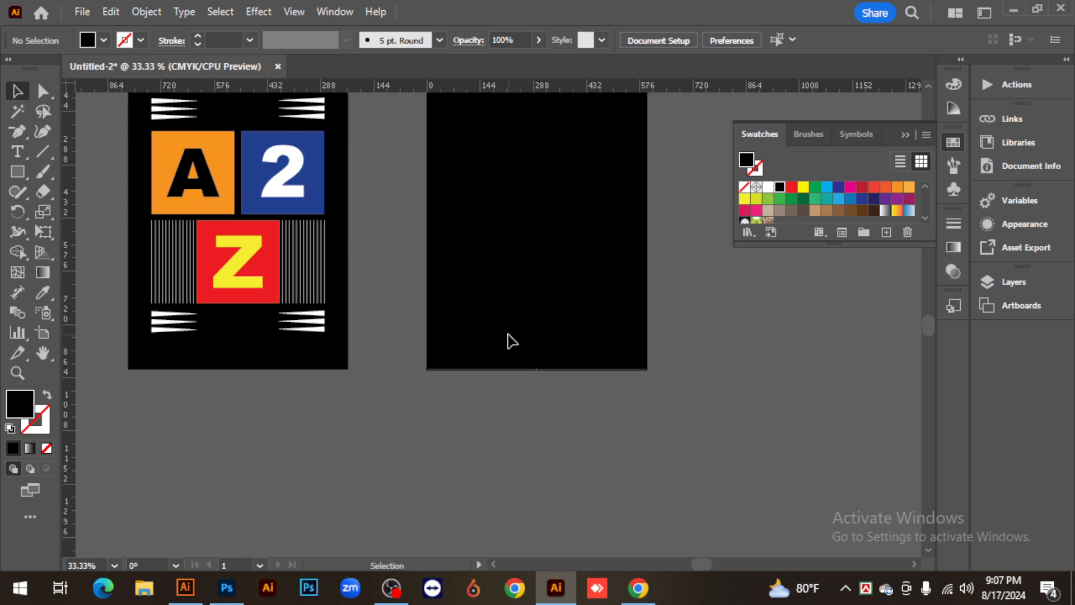
pyautogui.moveTo(17, 173); pyautogui.dragTo(99, 172)
pyautogui.scroll(-3, 578, 457)
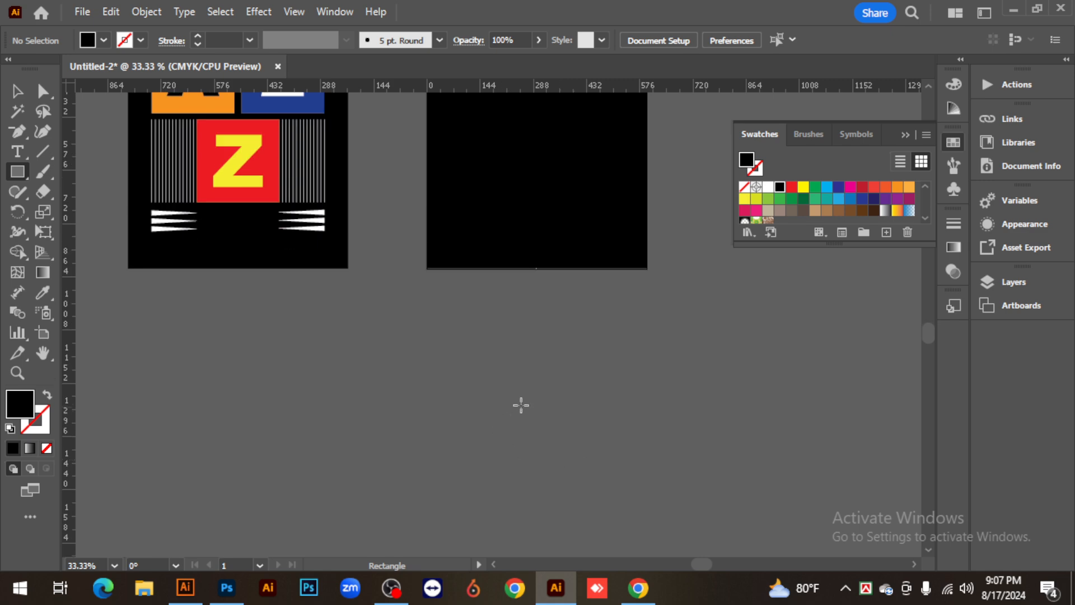
pyautogui.moveTo(528, 402); pyautogui.dragTo(607, 470)
pyautogui.press('v')
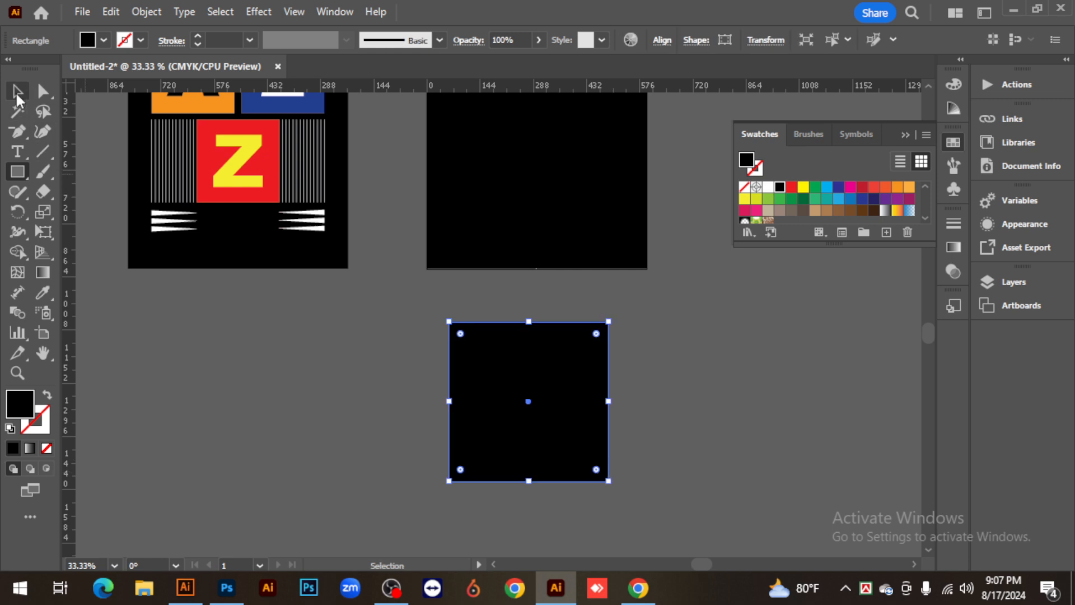
# - Start Split Into Grid on the black square with preview enabled, using 2 rows and 2 columns
pyautogui.scroll(2, 733, 462)
pyautogui.click(728, 447)
pyautogui.click(577, 424)
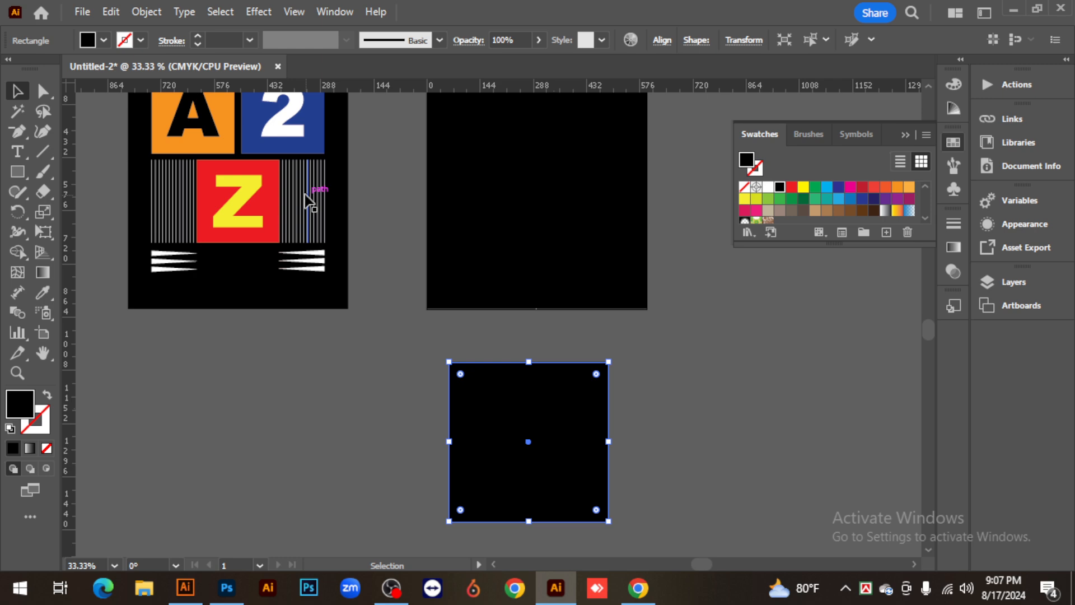
pyautogui.click(146, 13)
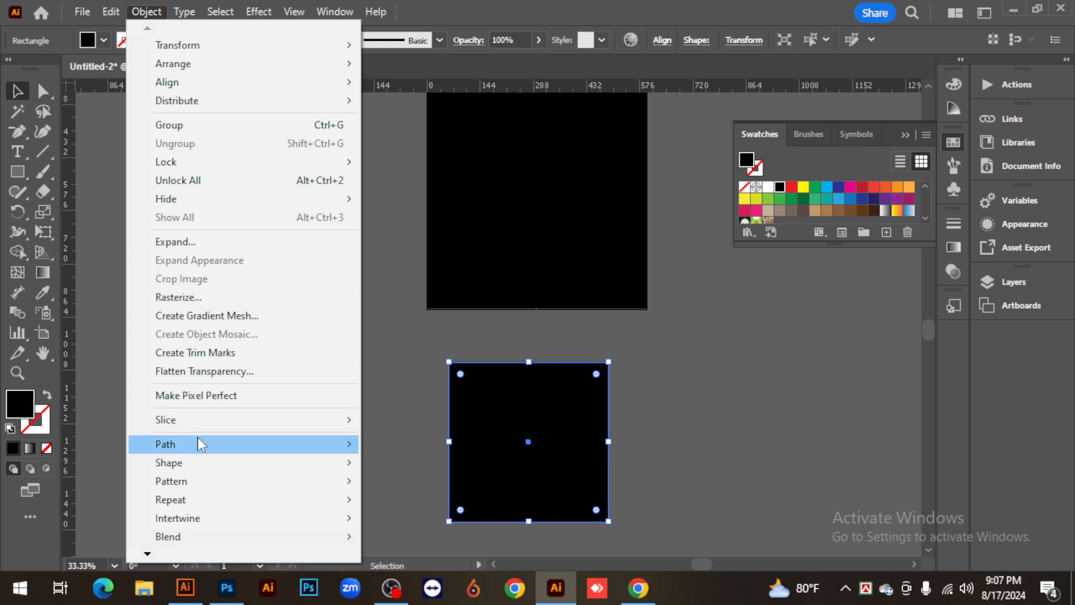
pyautogui.moveTo(200, 444)
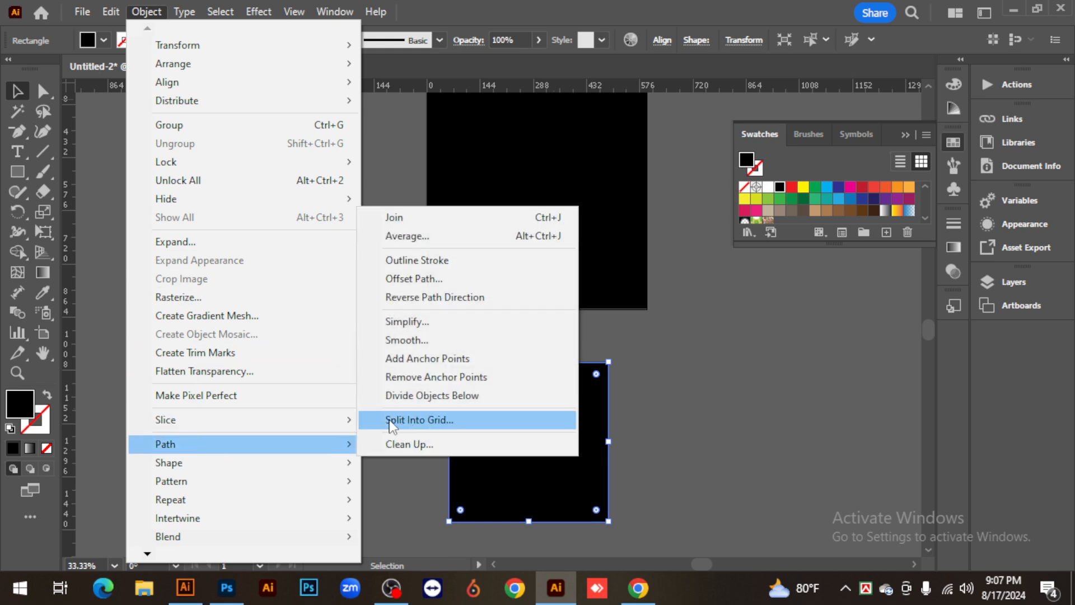
pyautogui.click(433, 424)
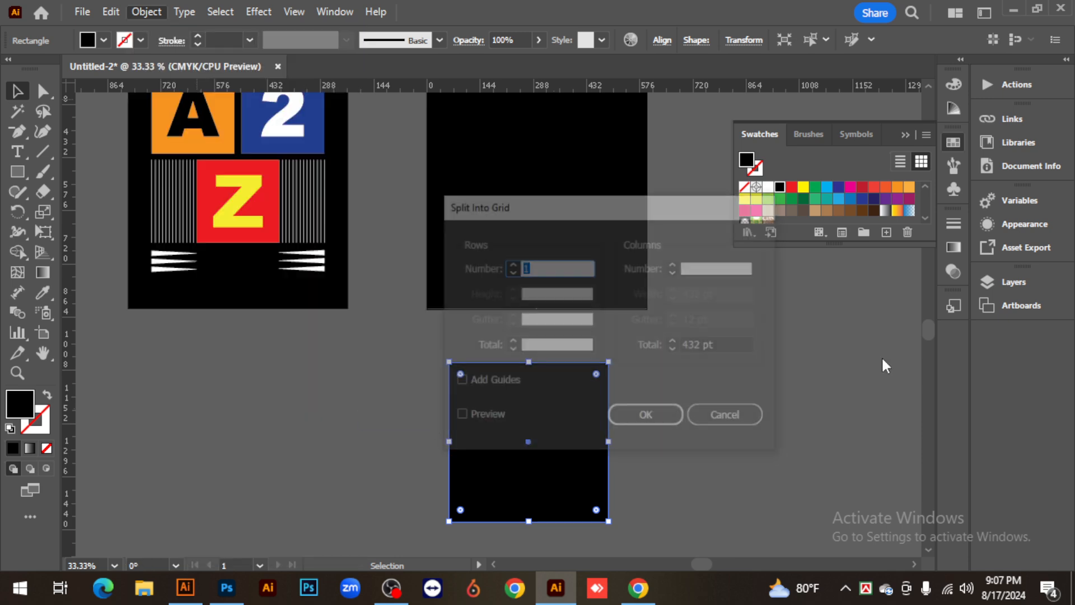
pyautogui.moveTo(648, 216); pyautogui.dragTo(767, 294)
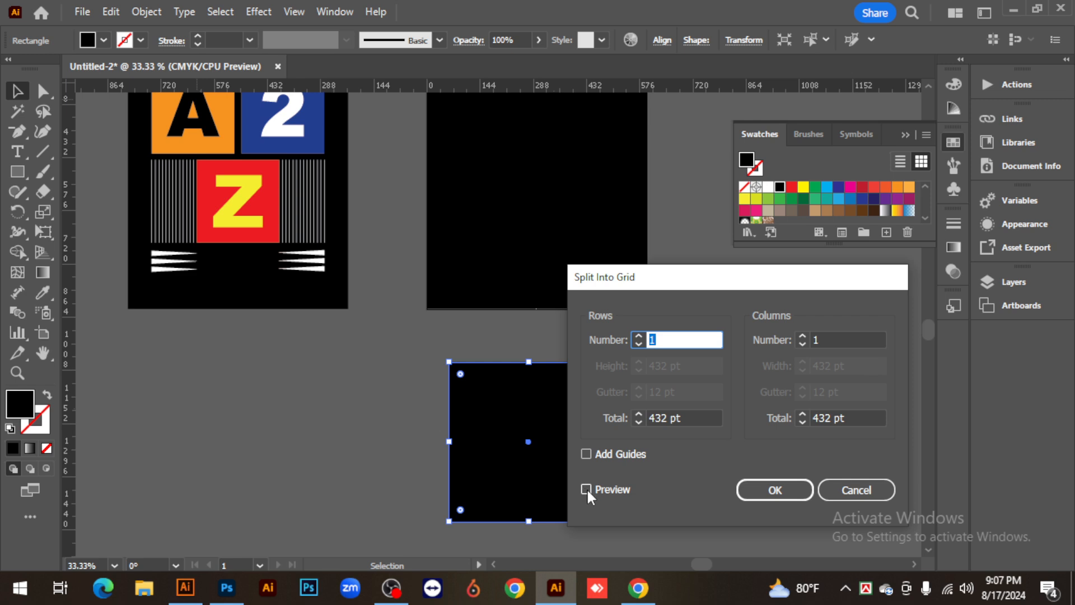
pyautogui.click(586, 490)
pyautogui.moveTo(701, 281); pyautogui.dragTo(768, 282)
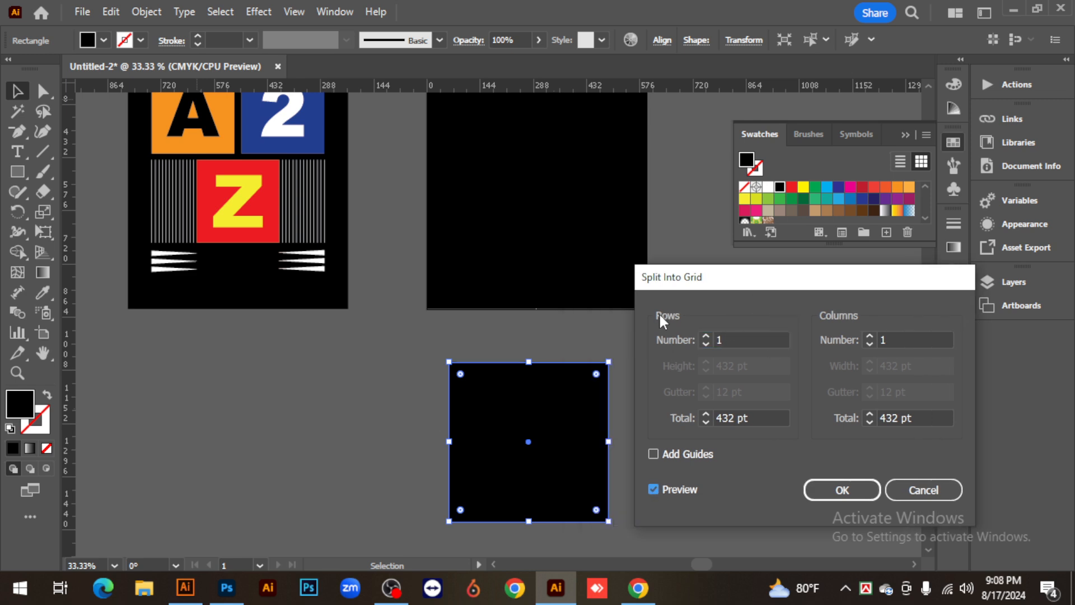
pyautogui.click(706, 337)
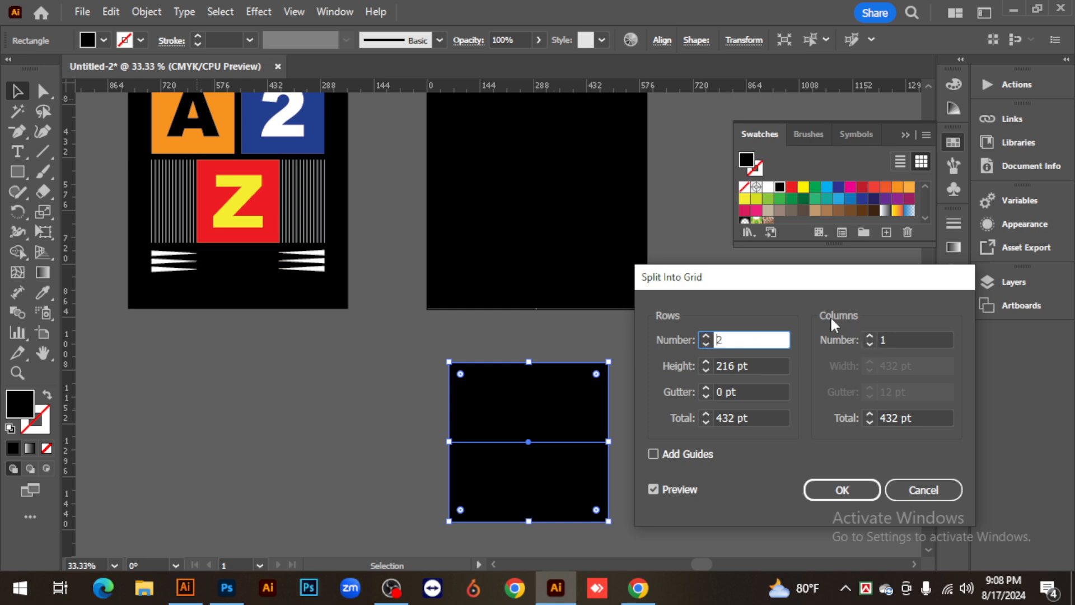
pyautogui.click(870, 337)
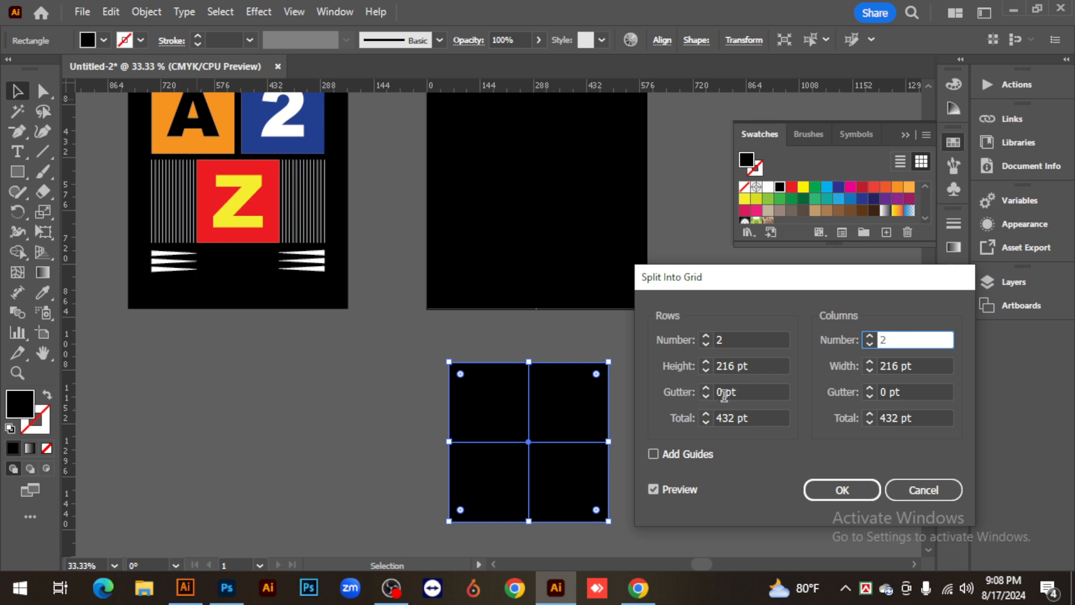
# - Set the row gutter of the grid to 20 pt
pyautogui.moveTo(726, 395); pyautogui.dragTo(716, 393)
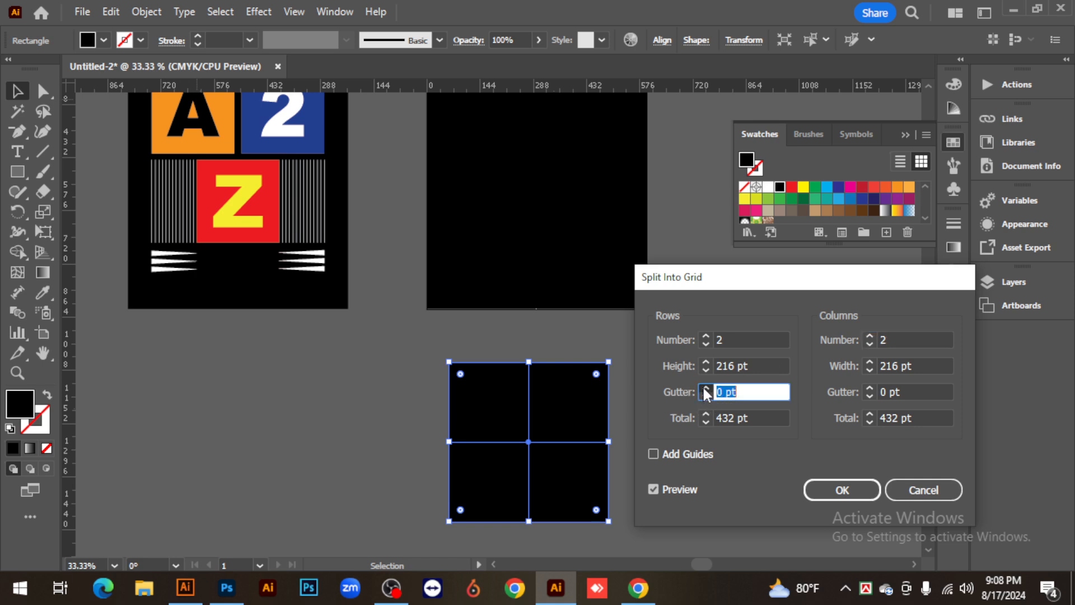
pyautogui.click(705, 390)
pyautogui.click(706, 390)
pyautogui.click(706, 391)
pyautogui.click(705, 387)
pyautogui.click(705, 387)
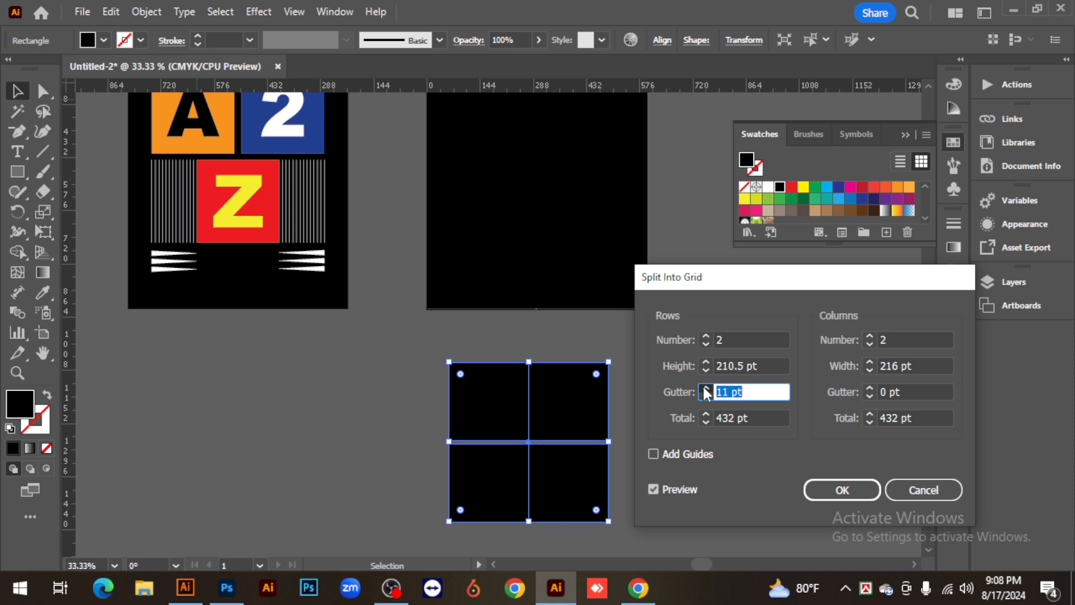
pyautogui.click(706, 388)
pyautogui.click(705, 388)
pyautogui.click(705, 387)
pyautogui.click(705, 388)
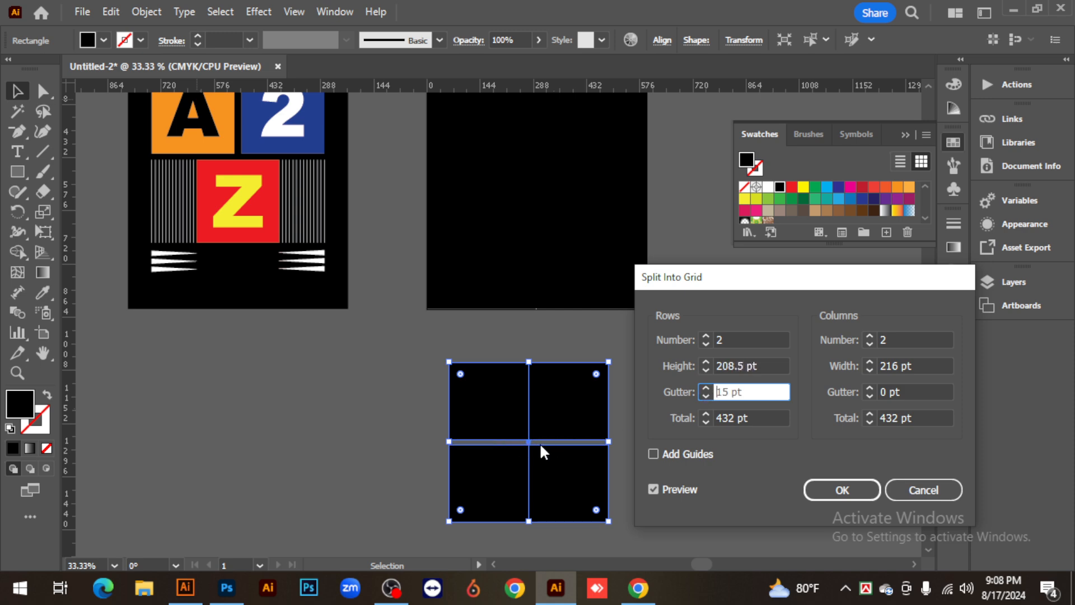
pyautogui.click(706, 388)
pyautogui.click(706, 388)
pyautogui.click(705, 388)
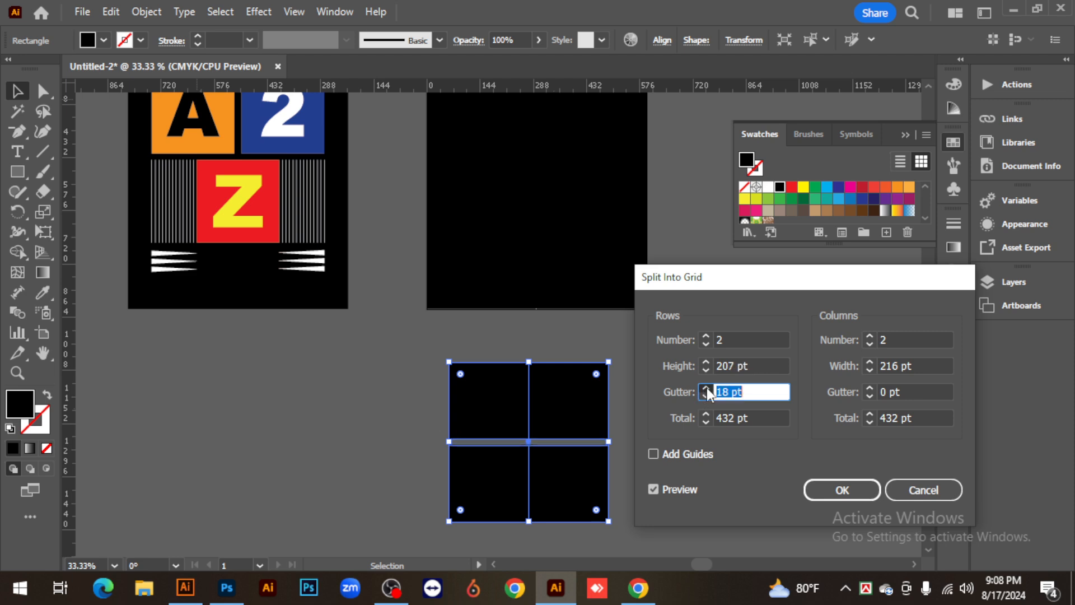
pyautogui.click(706, 389)
pyautogui.click(705, 388)
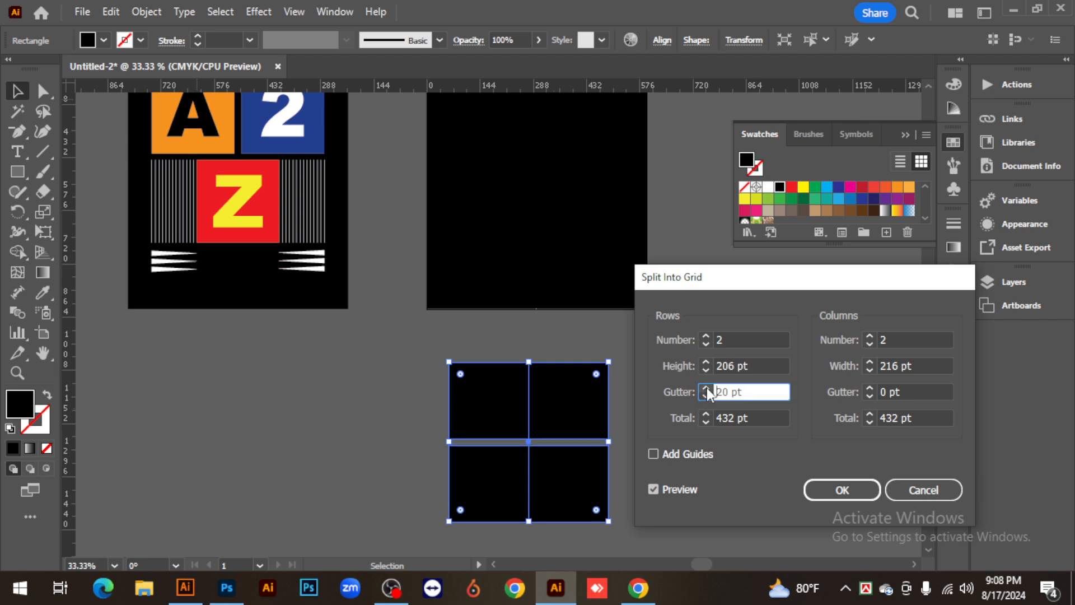
# - Set the column gutter of the grid to 20 pt
pyautogui.click(869, 389)
pyautogui.click(870, 388)
pyautogui.click(870, 389)
pyautogui.click(870, 388)
pyautogui.click(870, 388)
pyautogui.click(870, 389)
pyautogui.click(870, 389)
pyautogui.click(869, 389)
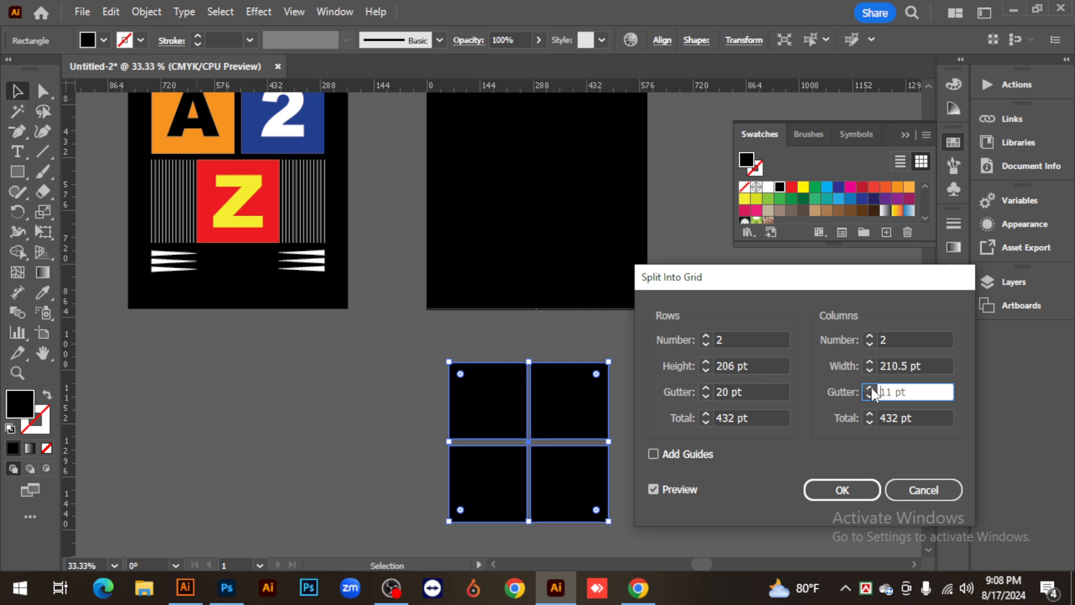
pyautogui.click(869, 389)
pyautogui.click(869, 389)
pyautogui.click(869, 388)
pyautogui.click(870, 389)
pyautogui.click(869, 388)
pyautogui.click(870, 389)
pyautogui.click(870, 389)
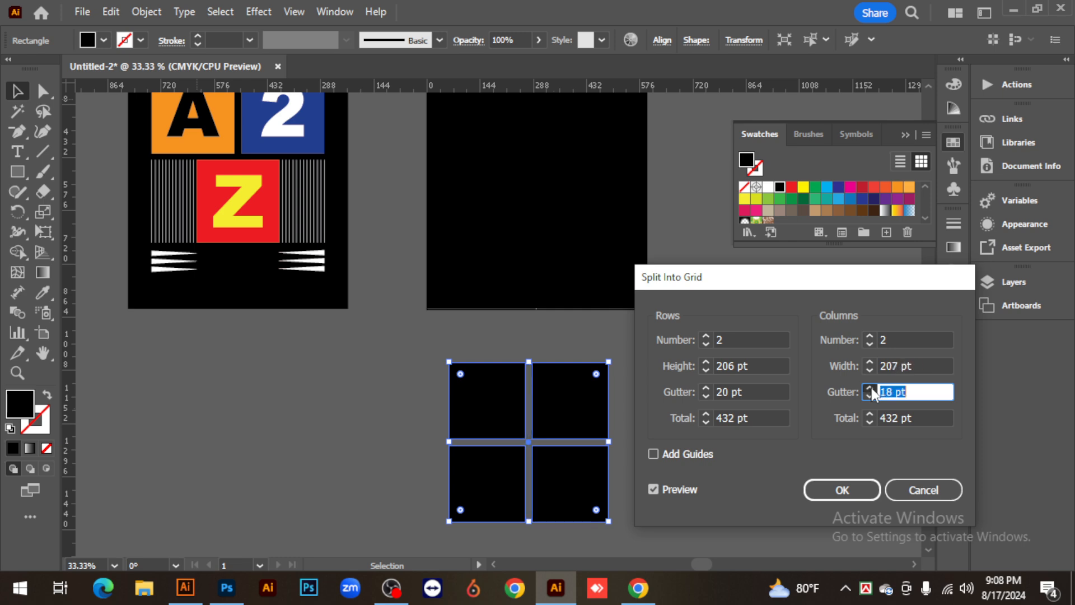
pyautogui.click(870, 389)
pyautogui.click(869, 388)
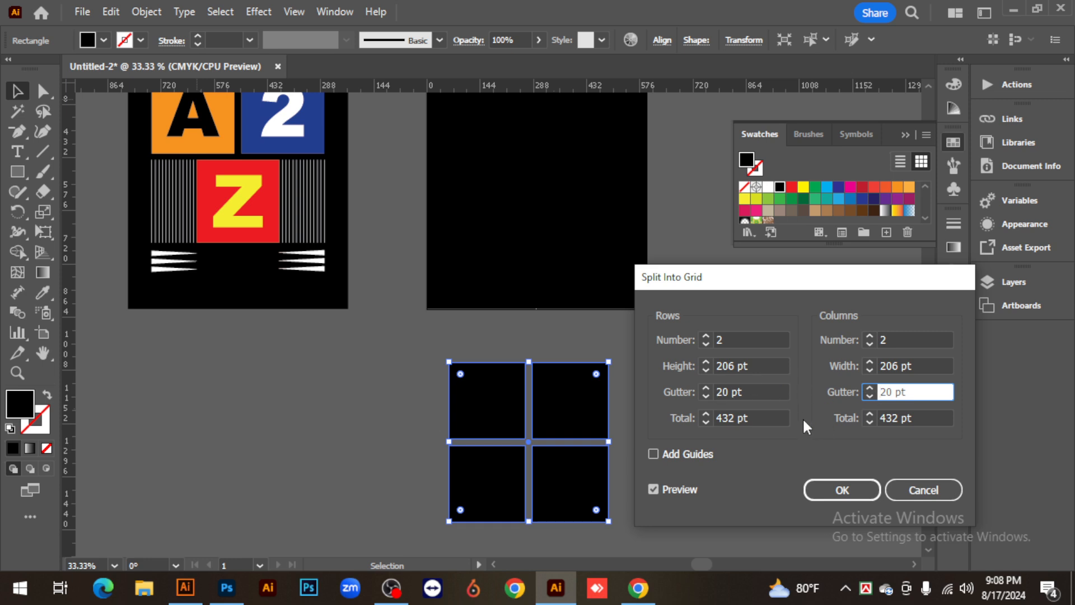
# - Apply the 2 by 2 grid split to the black square and check that the four squares select individually
pyautogui.click(843, 490)
pyautogui.click(663, 420)
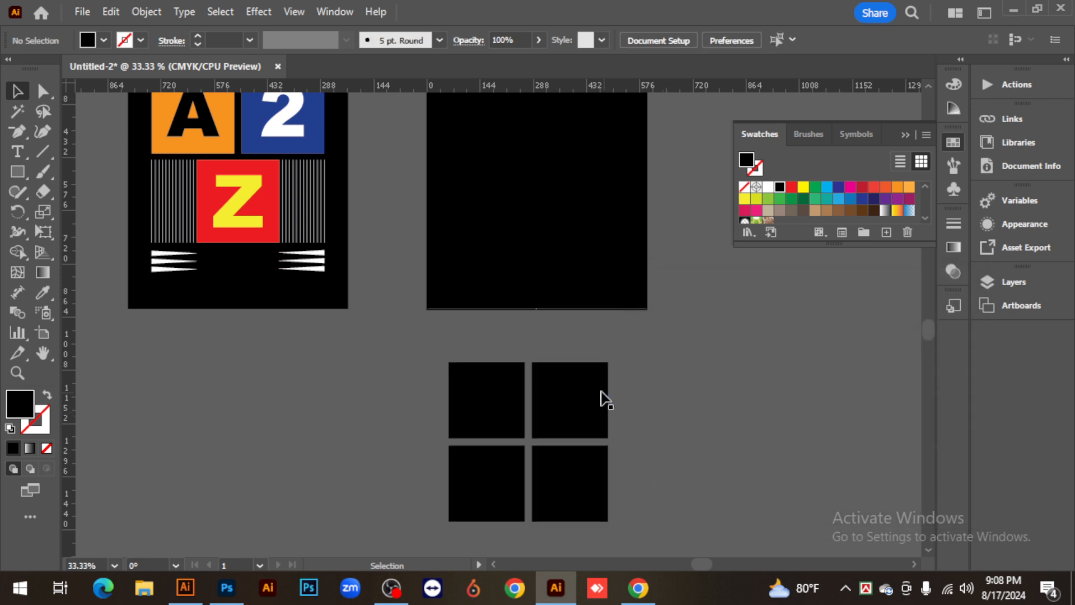
pyautogui.click(552, 398)
pyautogui.click(499, 413)
pyautogui.click(493, 476)
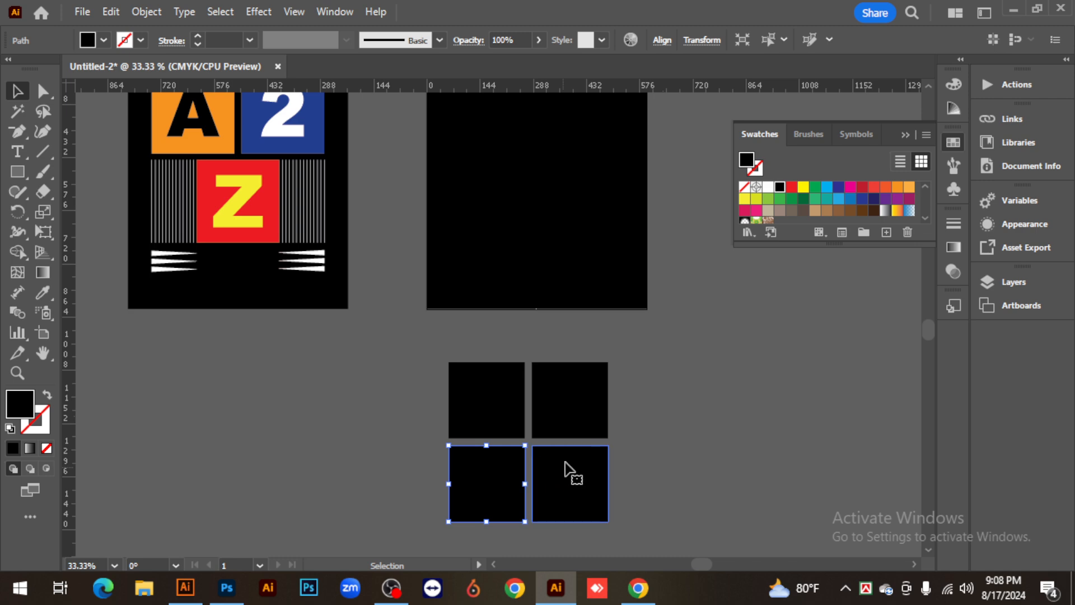
pyautogui.click(569, 470)
pyautogui.click(492, 411)
pyautogui.click(693, 437)
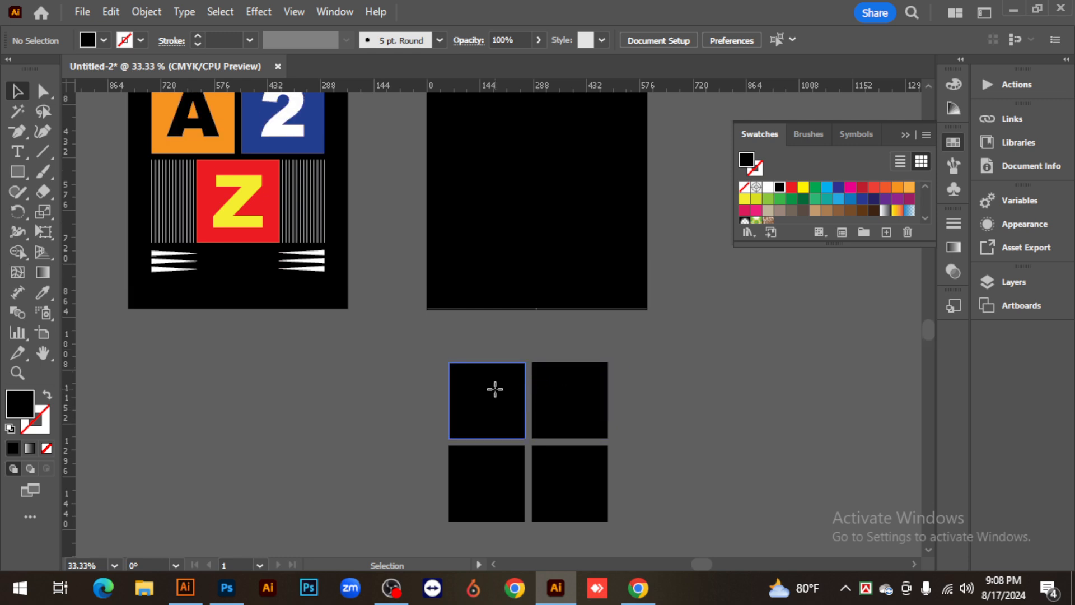
# - Fill the upper-left square of the grid with orange and the upper-right square with dark blue
pyautogui.click(495, 388)
pyautogui.click(898, 188)
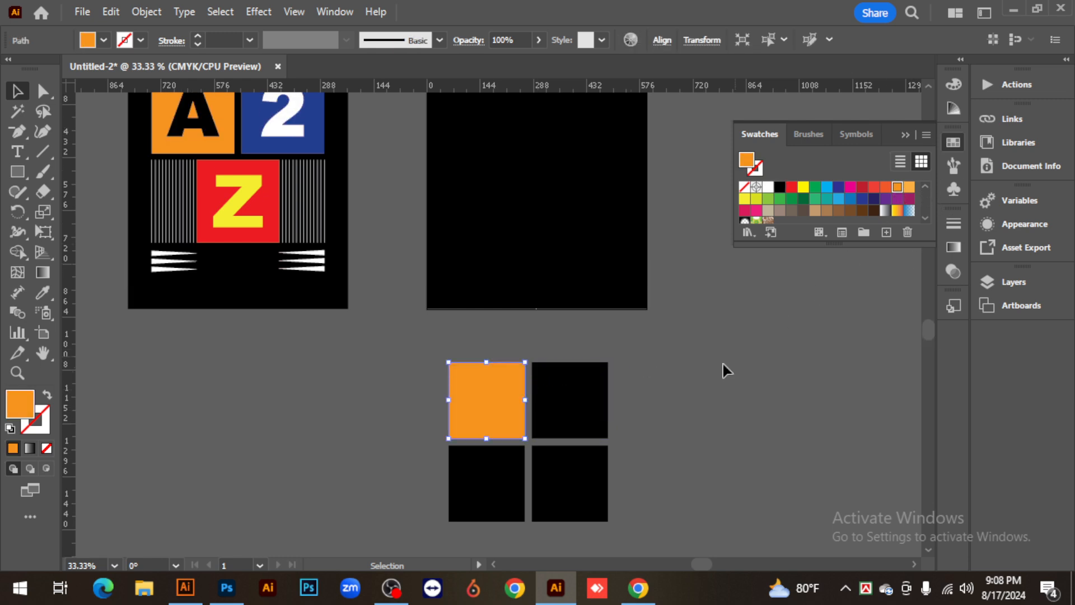
pyautogui.click(580, 409)
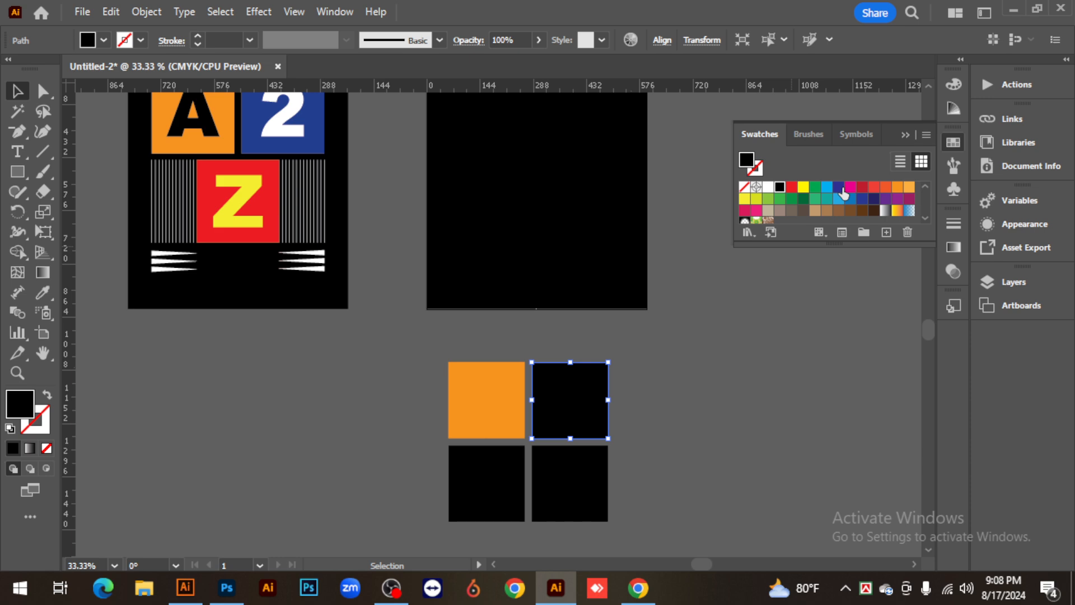
pyautogui.click(840, 190)
pyautogui.click(707, 396)
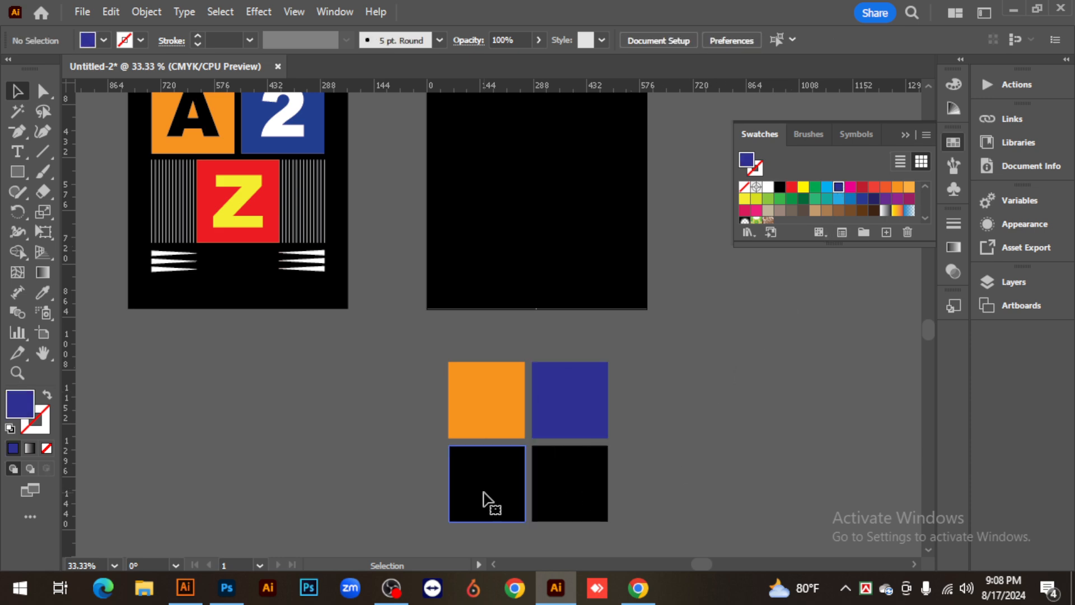
# - Fill the lower-left square with red and delete the black lower-right square
pyautogui.click(485, 500)
pyautogui.click(794, 189)
pyautogui.click(723, 381)
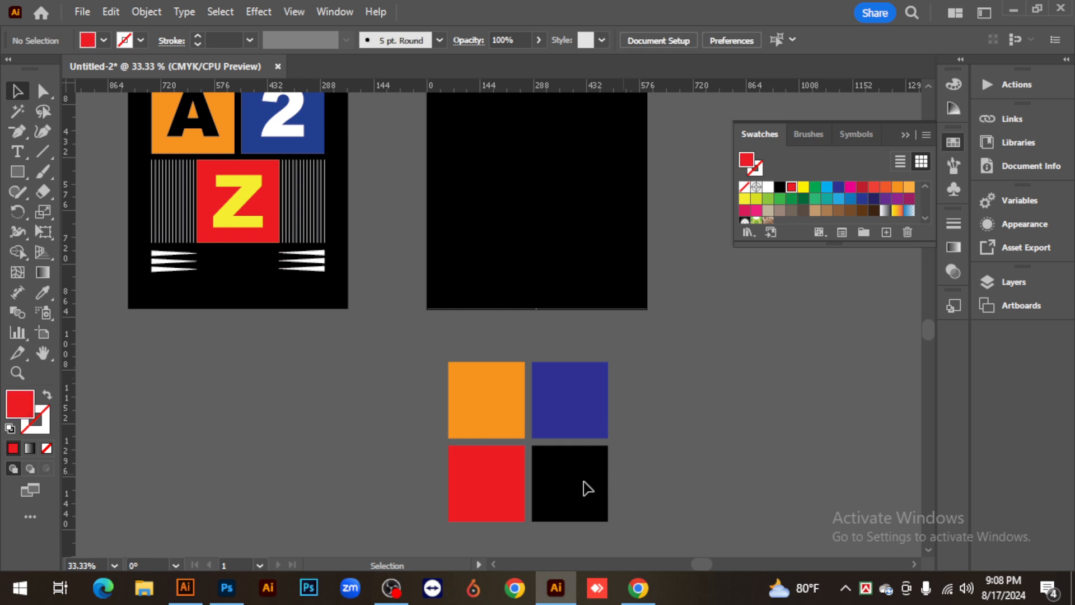
pyautogui.click(577, 488)
pyautogui.press('Delete')
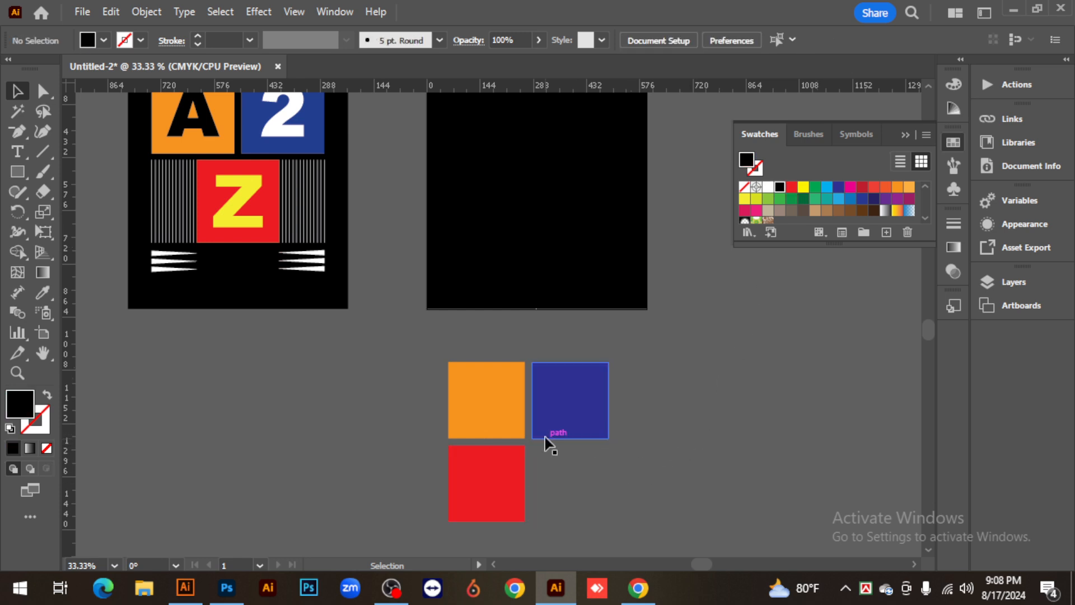
# - Place a vertical ruler guide at the centre of the gap between the orange and blue squares
pyautogui.hotkey('ctrl', '+')
pyautogui.click(486, 337)
pyautogui.moveTo(281, 260); pyautogui.dragTo(647, 302)
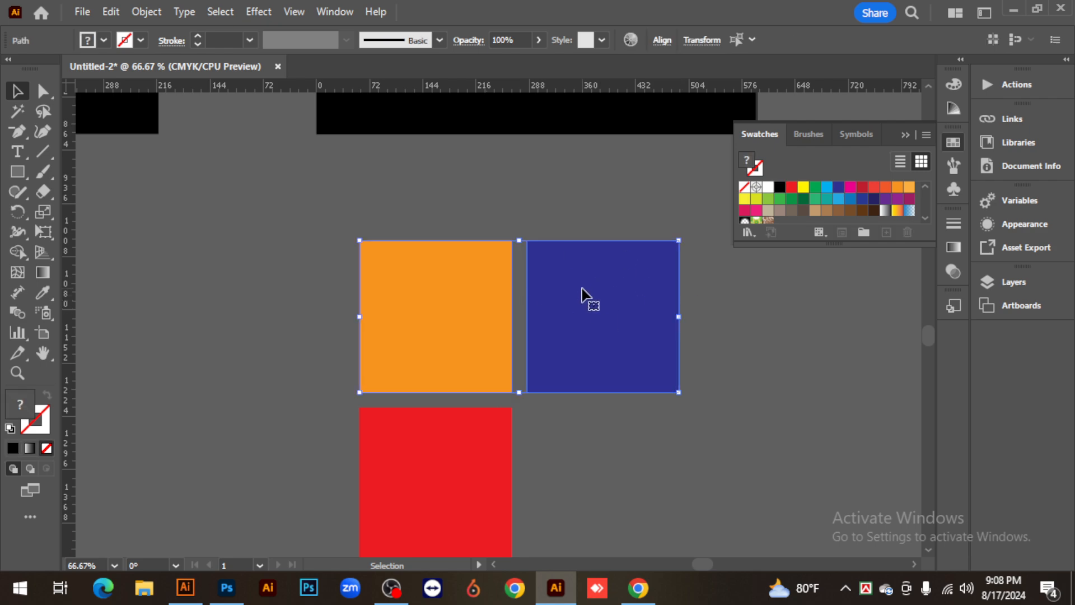
pyautogui.press('a')
pyautogui.hotkey('ctrl', 'r')
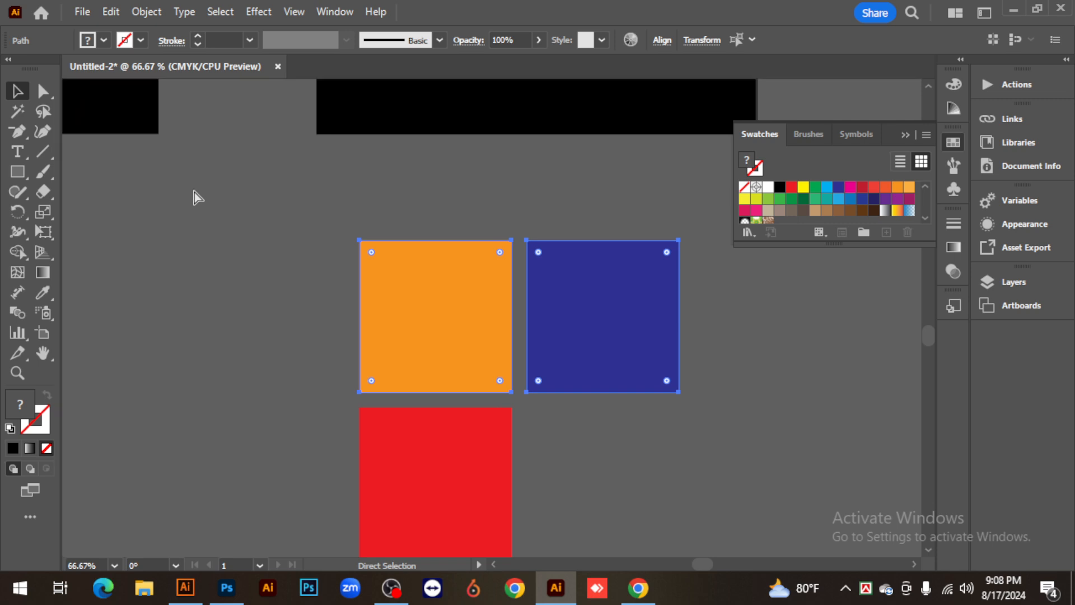
pyautogui.hotkey('ctrl', 'r')
pyautogui.press('v')
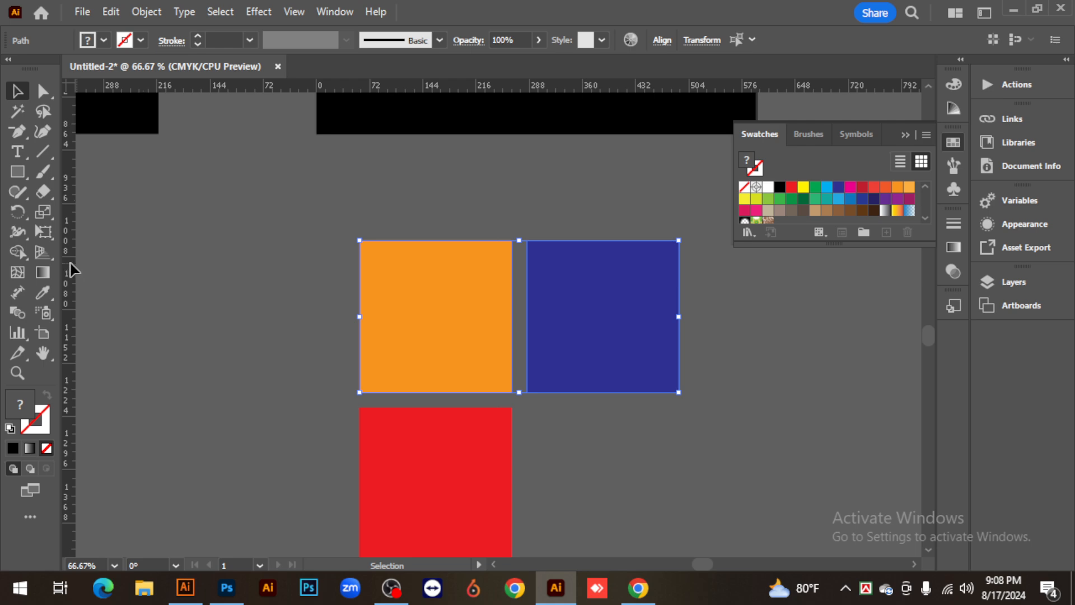
pyautogui.moveTo(71, 271); pyautogui.dragTo(518, 240)
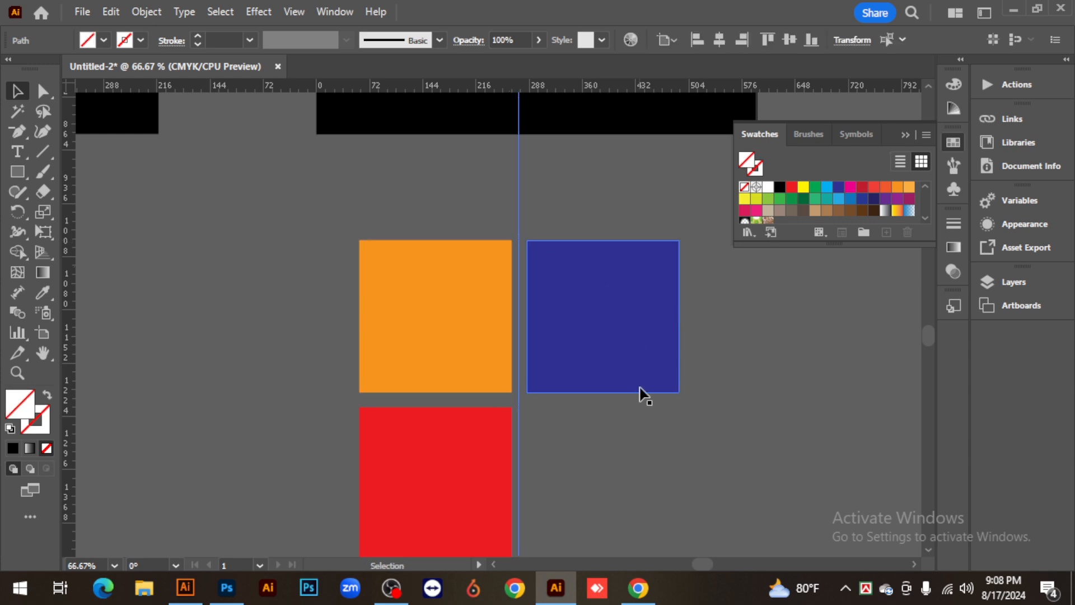
# - Move the red square horizontally so it is centred on the guide below the orange and blue squares
pyautogui.click(437, 471)
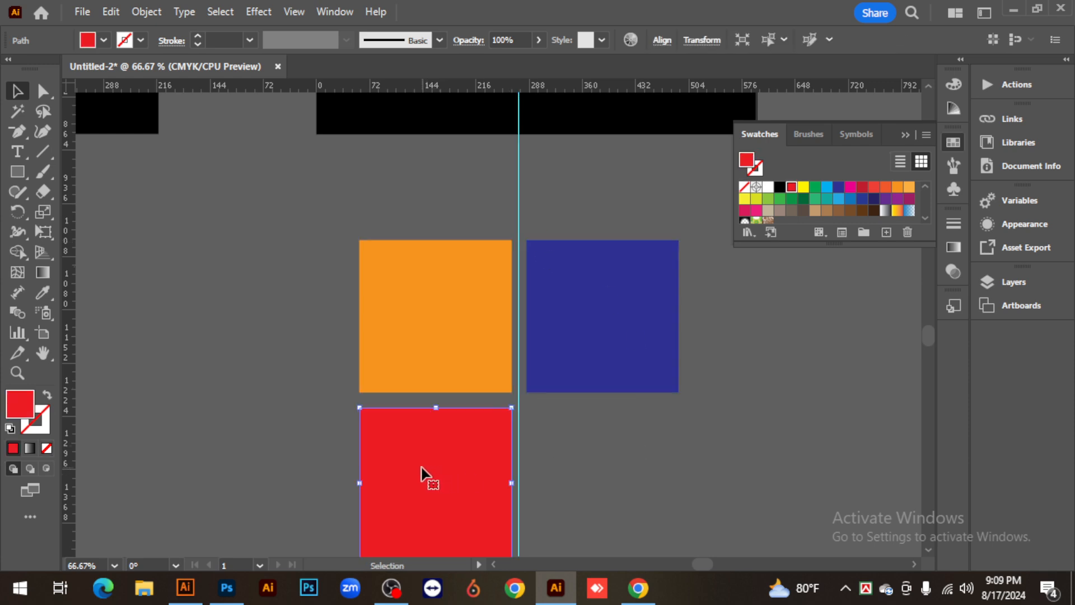
pyautogui.moveTo(424, 467); pyautogui.dragTo(503, 469)
pyautogui.click(685, 483)
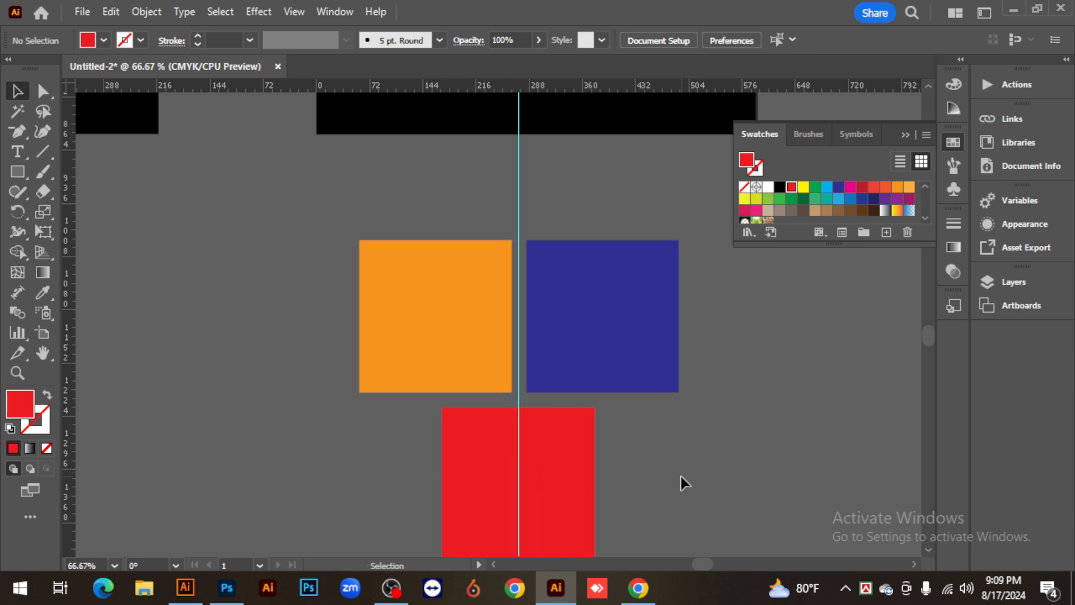
# - Delete the vertical guide running through the three coloured squares
pyautogui.hotkey('ctrl', '-')
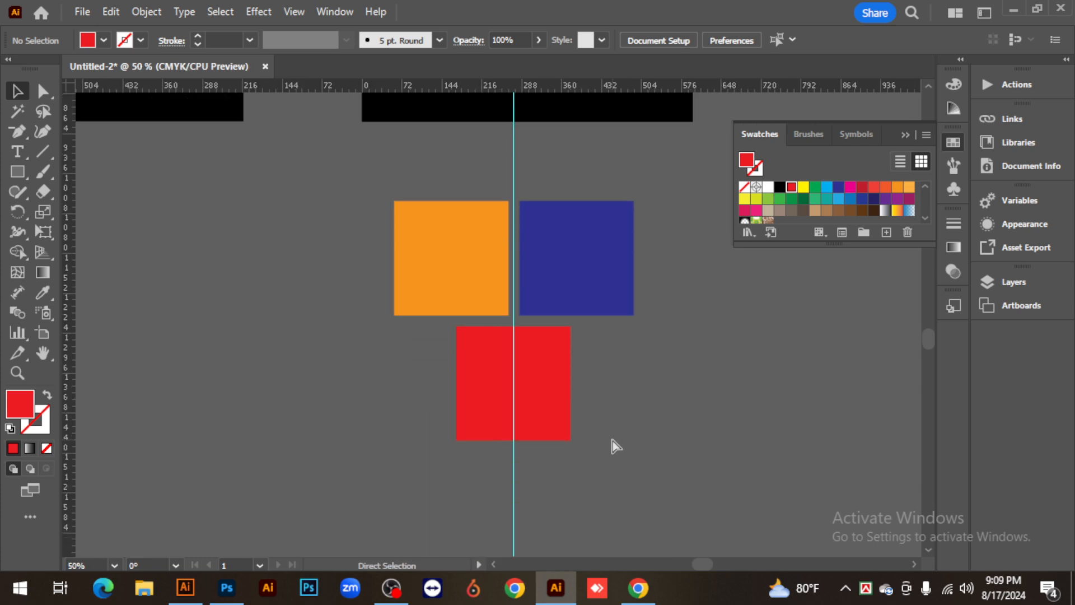
pyautogui.hotkey('ctrl', '-')
pyautogui.hotkey('ctrl', '-')
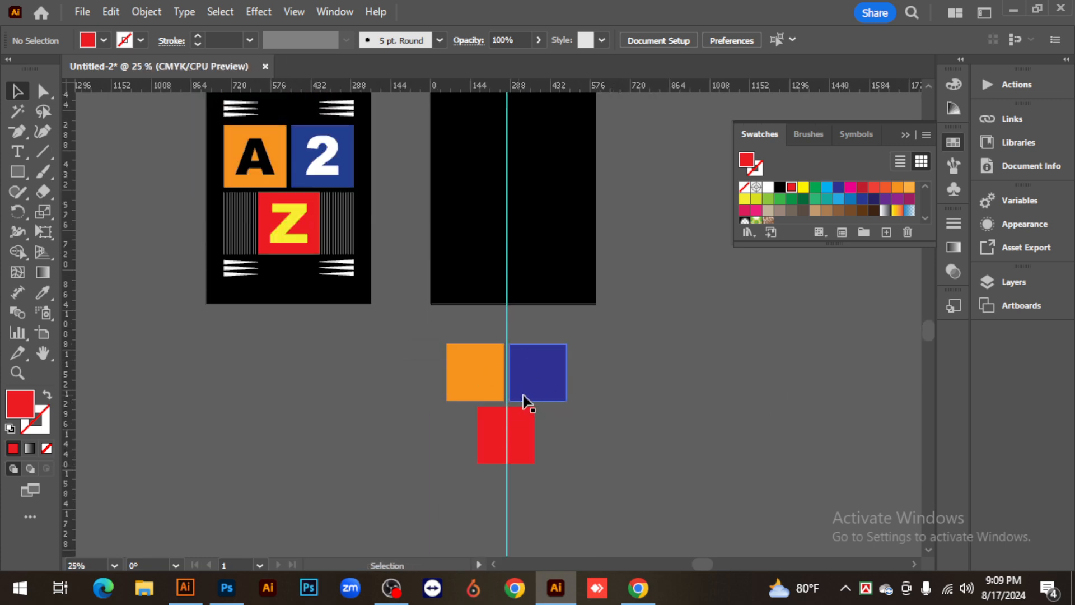
pyautogui.click(507, 516)
pyautogui.press('Delete')
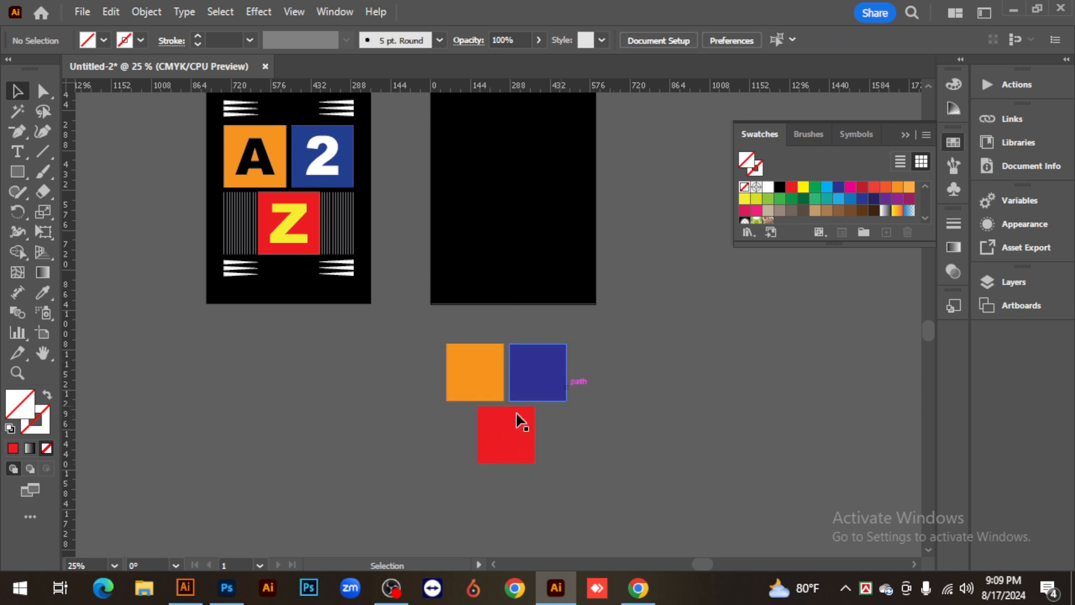
pyautogui.scroll(2, 526, 412)
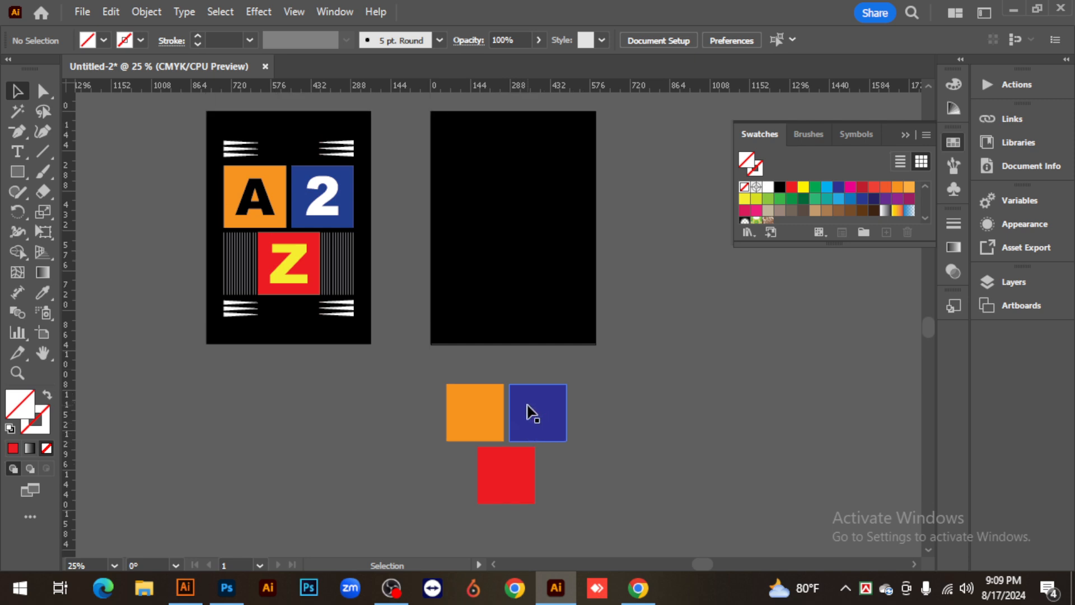
pyautogui.moveTo(439, 374)
pyautogui.mouseDown()
pyautogui.moveTo(588, 485)
pyautogui.moveTo(421, 382)
pyautogui.mouseUp()
pyautogui.click(360, 455)
# - Add the text "A2Z" in the empty area below the reference design and scale it up proportionally
pyautogui.click(18, 152)
pyautogui.click(257, 468)
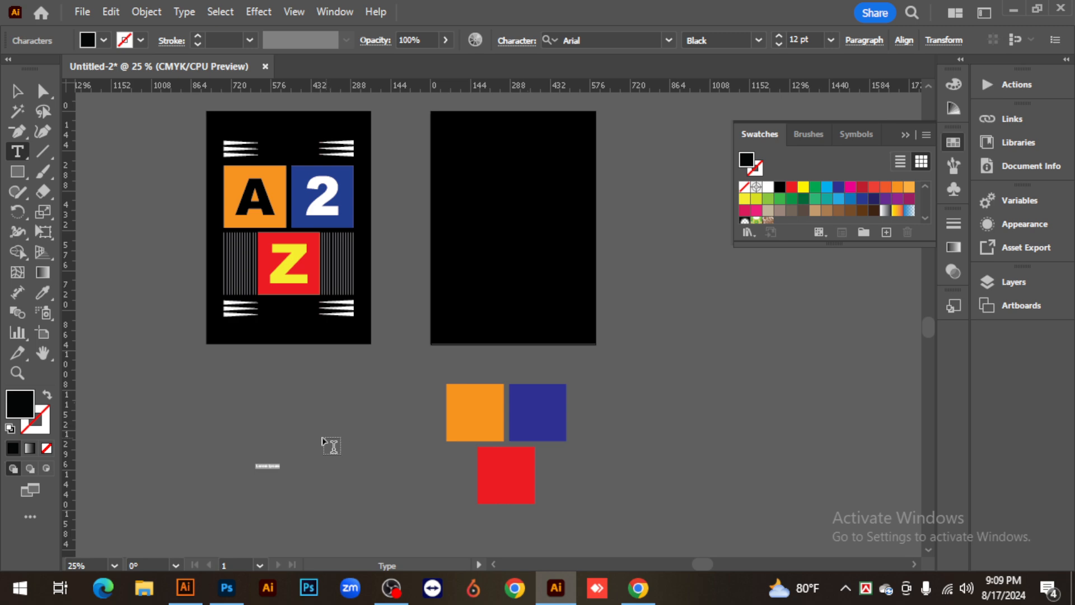
pyautogui.click(277, 468)
pyautogui.click(498, 336)
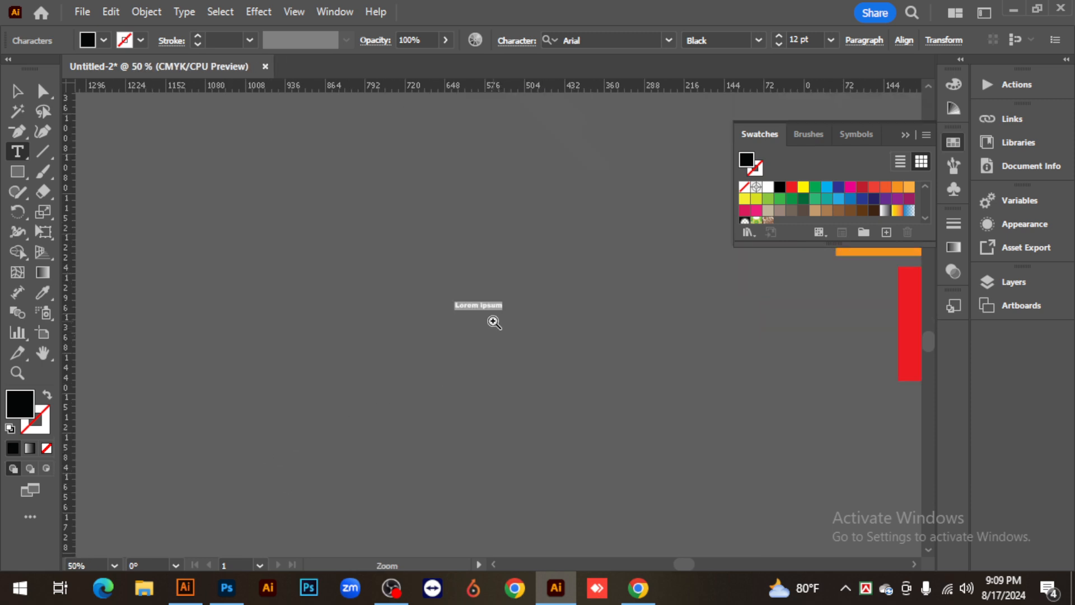
pyautogui.click(493, 320)
pyautogui.click(493, 320)
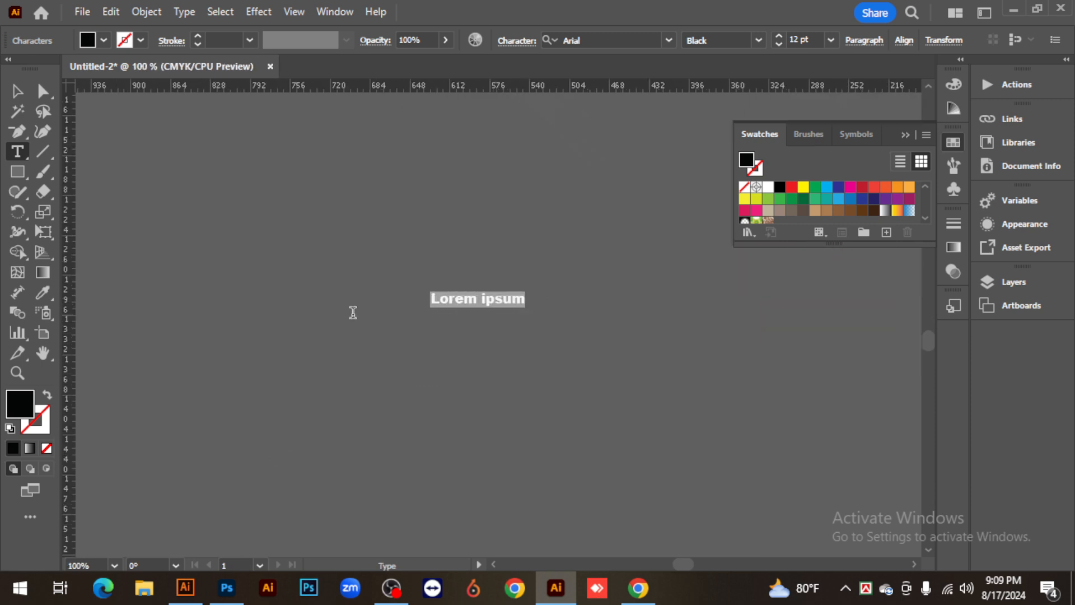
pyautogui.write('A2Z')
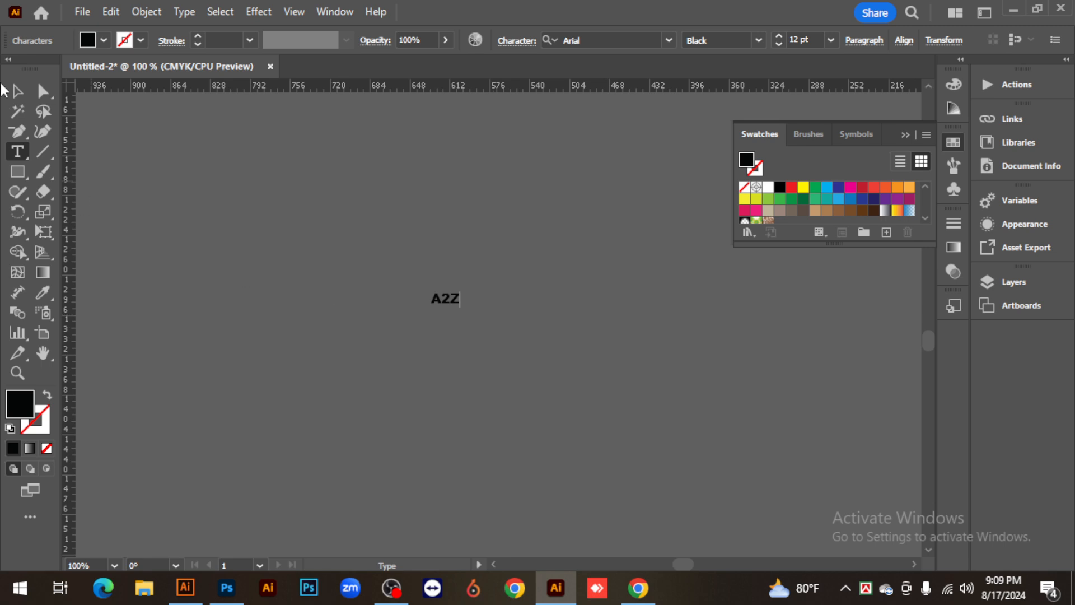
pyautogui.click(16, 91)
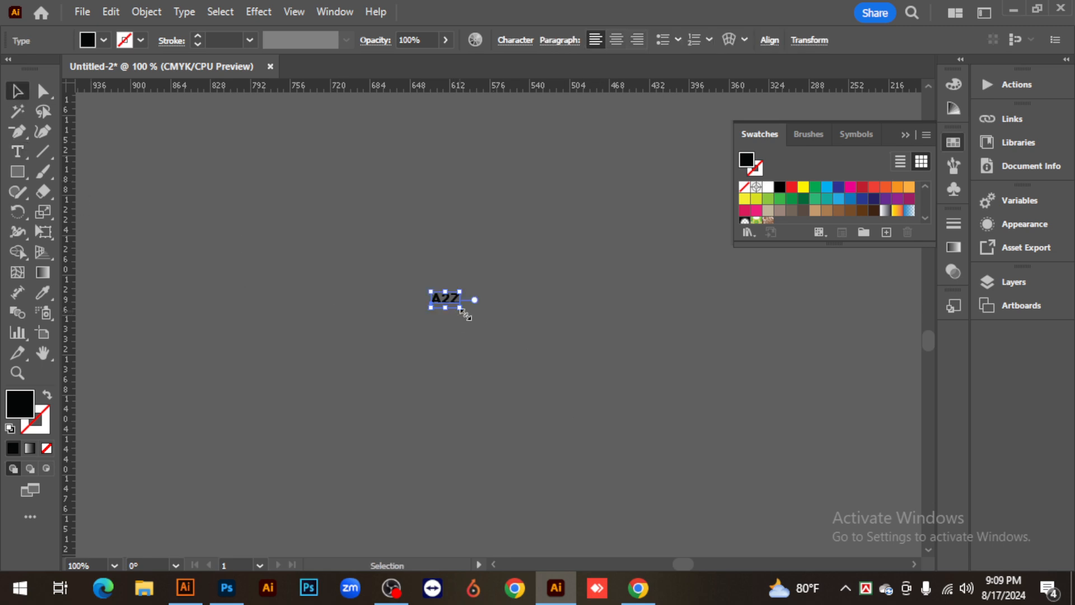
pyautogui.moveTo(462, 308); pyautogui.dragTo(580, 372)
# - Convert the A2Z text to outlines and ungroup it into separate letters
pyautogui.rightClick(466, 269)
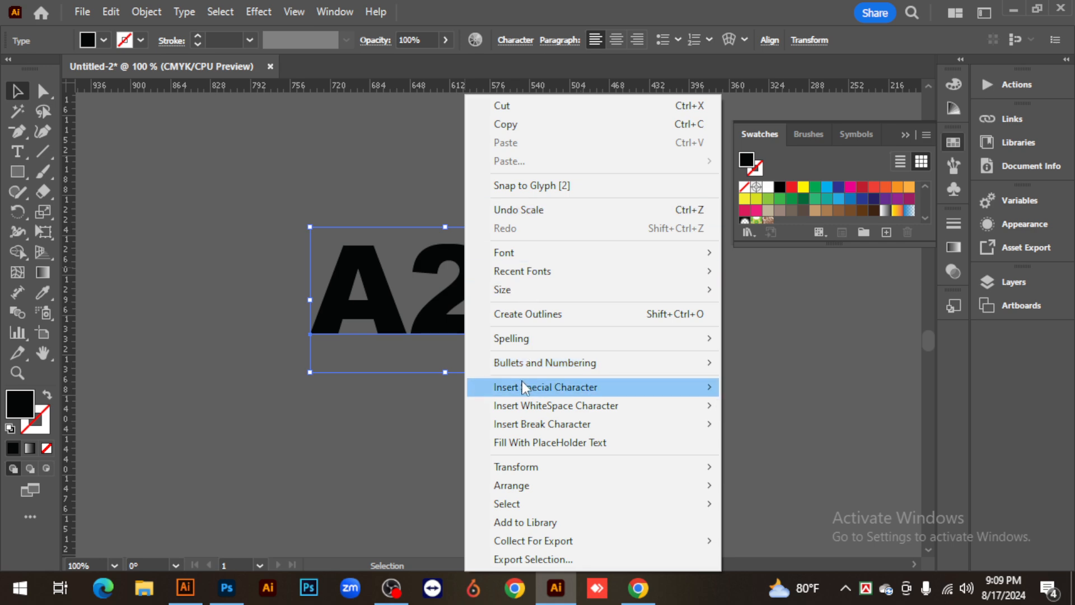
pyautogui.click(520, 314)
pyautogui.rightClick(466, 273)
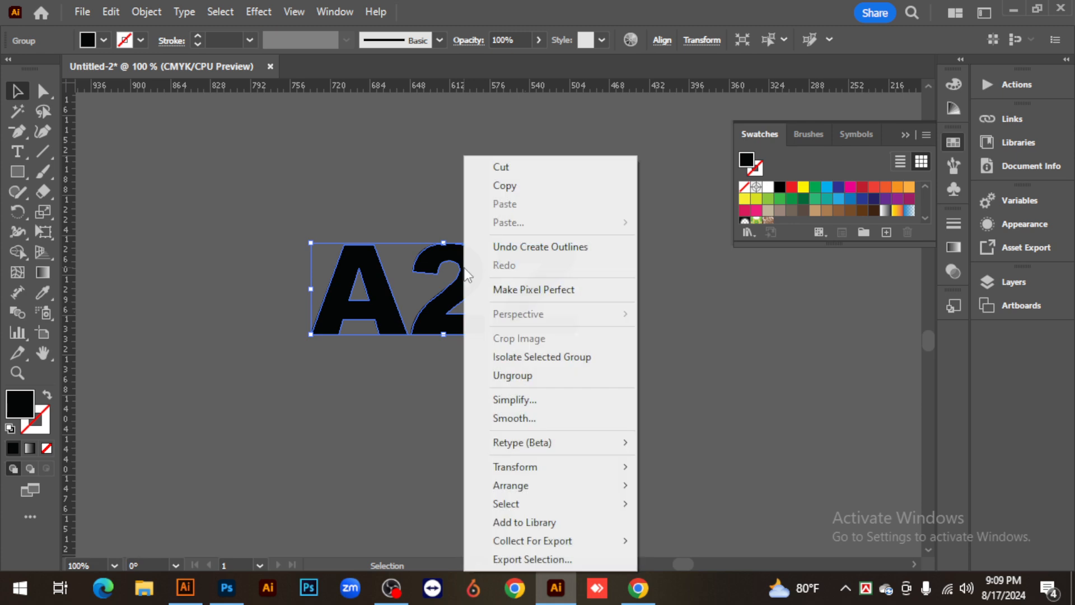
pyautogui.click(519, 374)
pyautogui.click(644, 397)
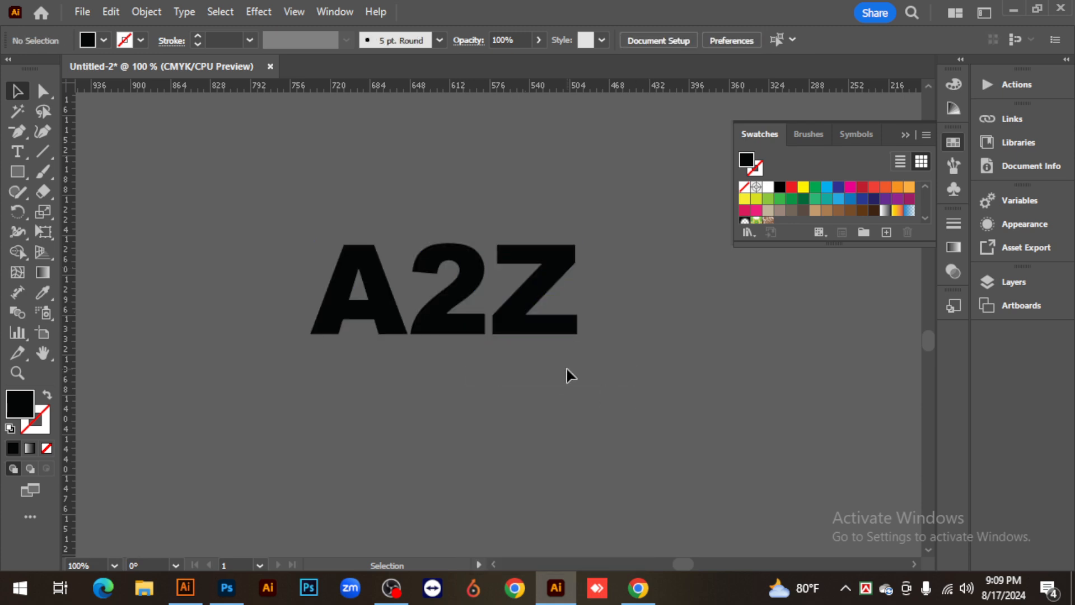
# - Fill the outlined 2 with white
pyautogui.hotkey('ctrl', '-')
pyautogui.hotkey('ctrl', '-')
pyautogui.moveTo(638, 366); pyautogui.dragTo(391, 447)
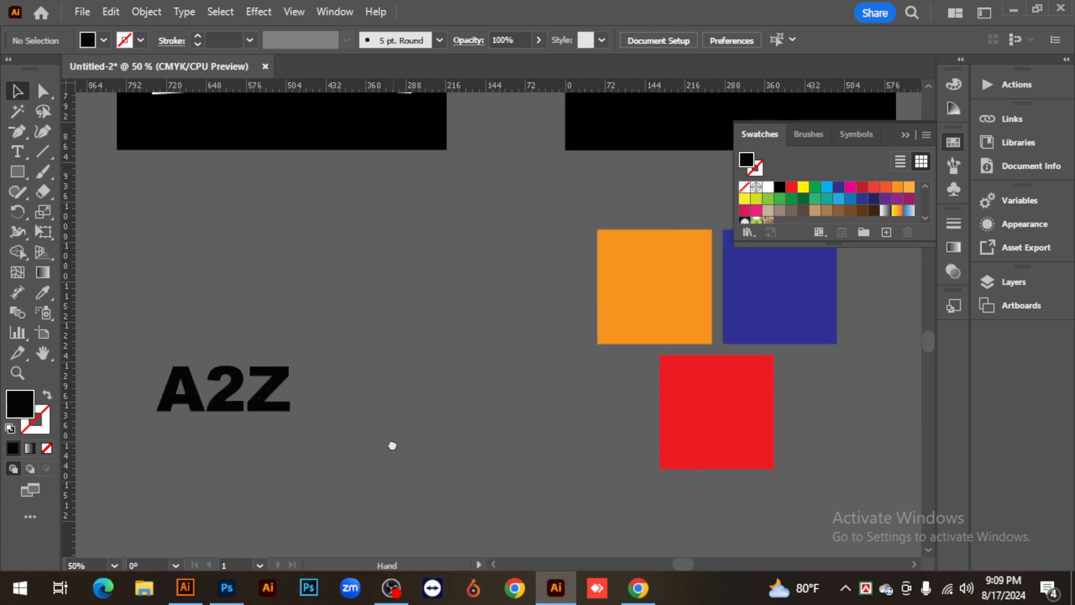
pyautogui.click(238, 398)
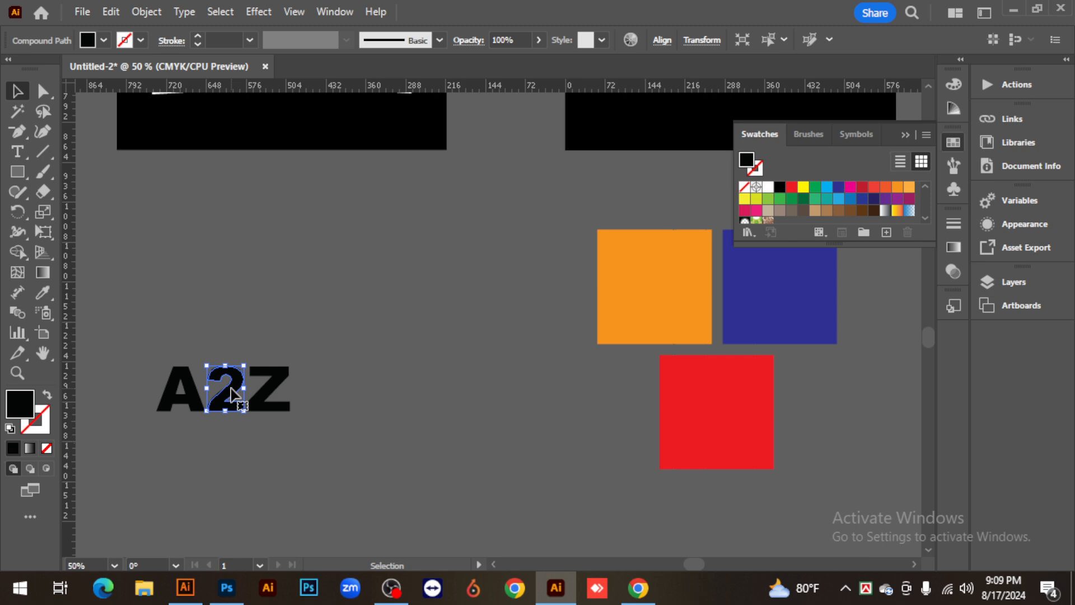
pyautogui.click(768, 188)
pyautogui.click(433, 414)
# - Fill the outlined Z with yellow to match the reference design
pyautogui.hotkey('ctrl', '-')
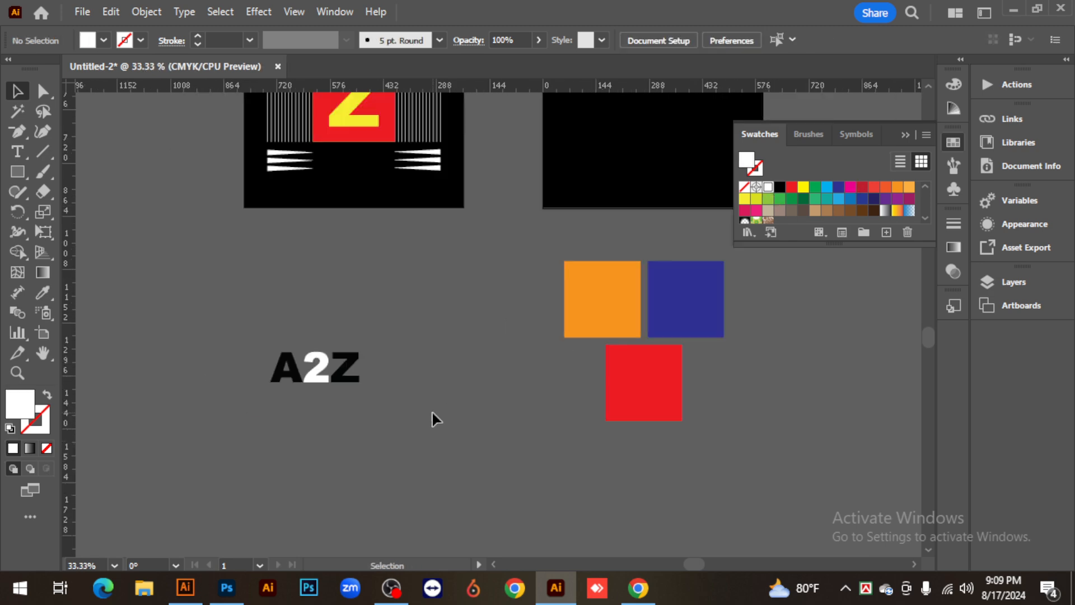
pyautogui.click(344, 378)
pyautogui.scroll(1, 344, 378)
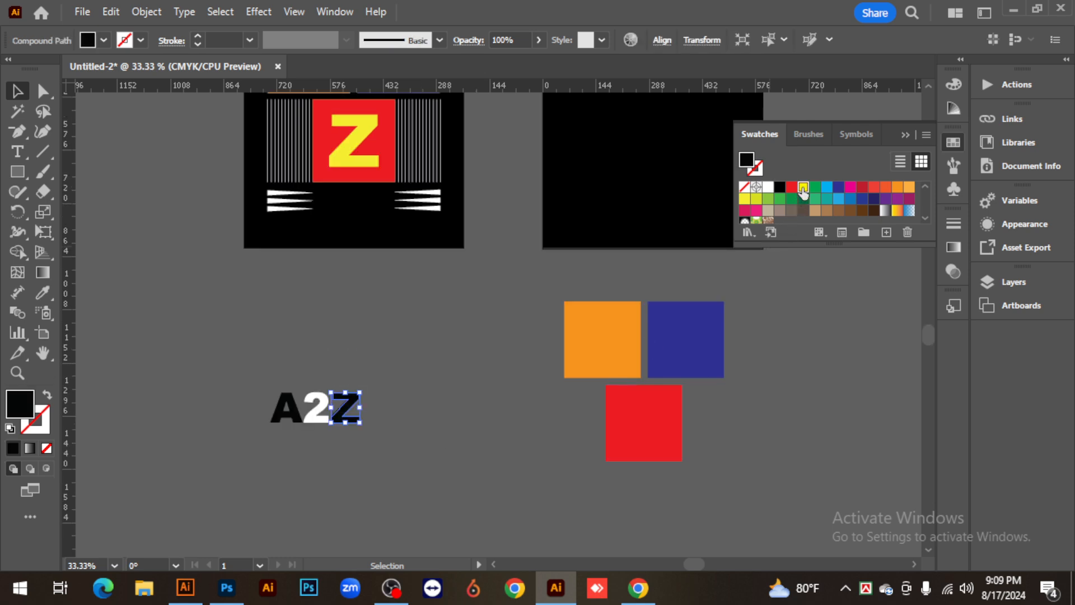
pyautogui.click(803, 189)
pyautogui.click(427, 438)
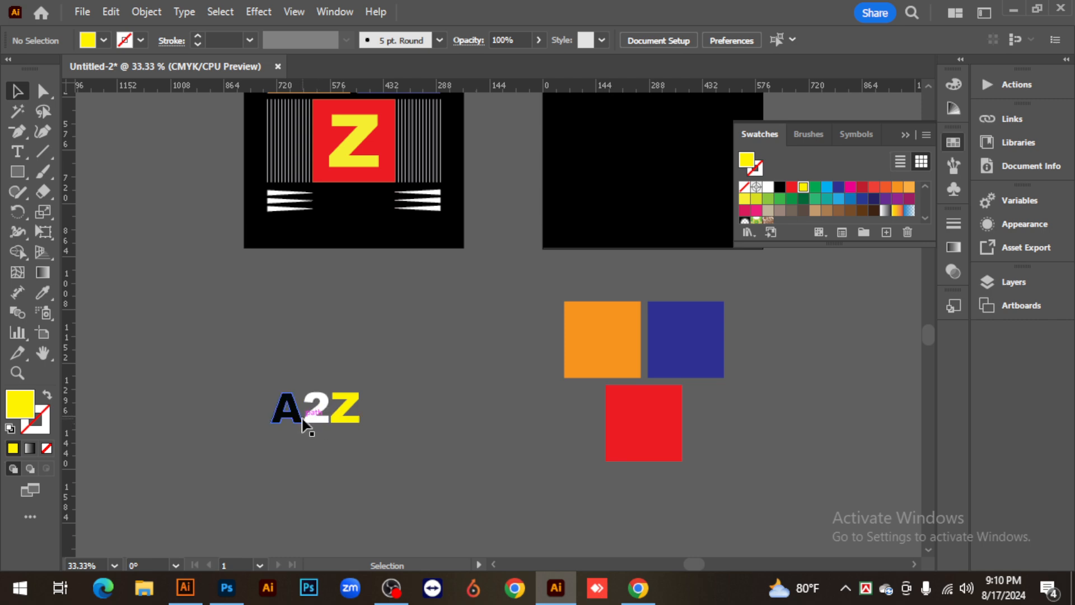
# - Enlarge the three outlined letters together and place them just beside the red square
pyautogui.click(360, 425)
pyautogui.moveTo(361, 424); pyautogui.dragTo(531, 442)
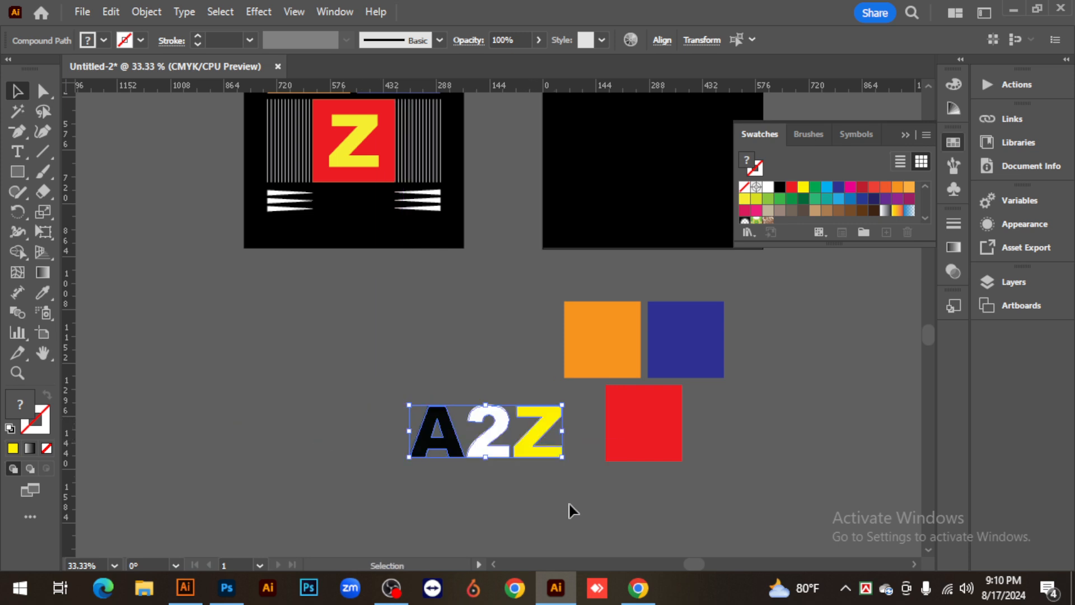
pyautogui.click(500, 485)
# - Centre the black A on the orange square, the white 2 on the blue square and the yellow Z on the red square
pyautogui.click(454, 448)
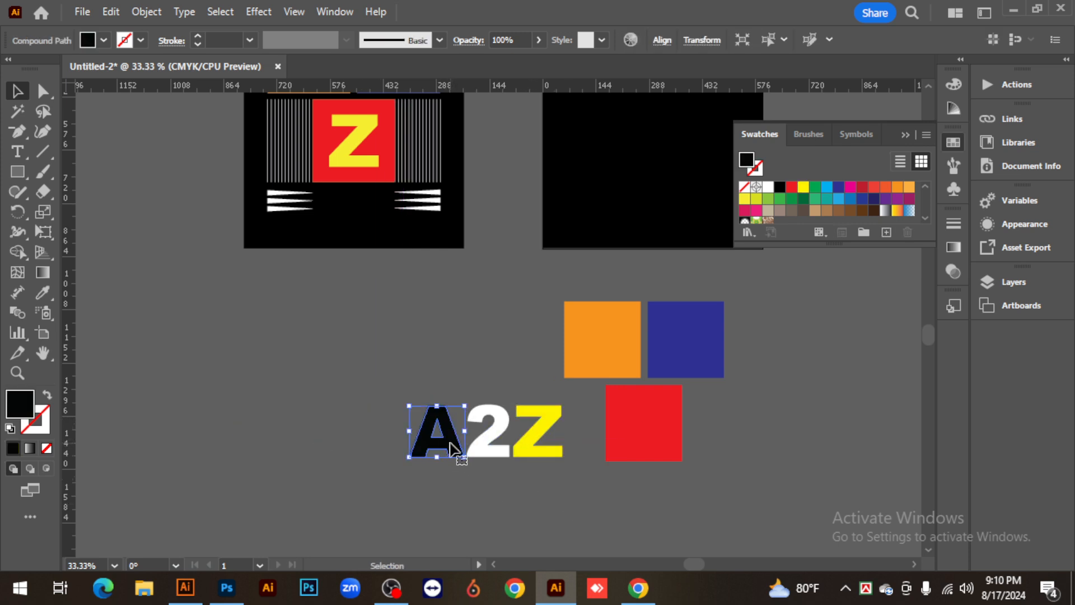
pyautogui.moveTo(455, 448); pyautogui.dragTo(617, 352)
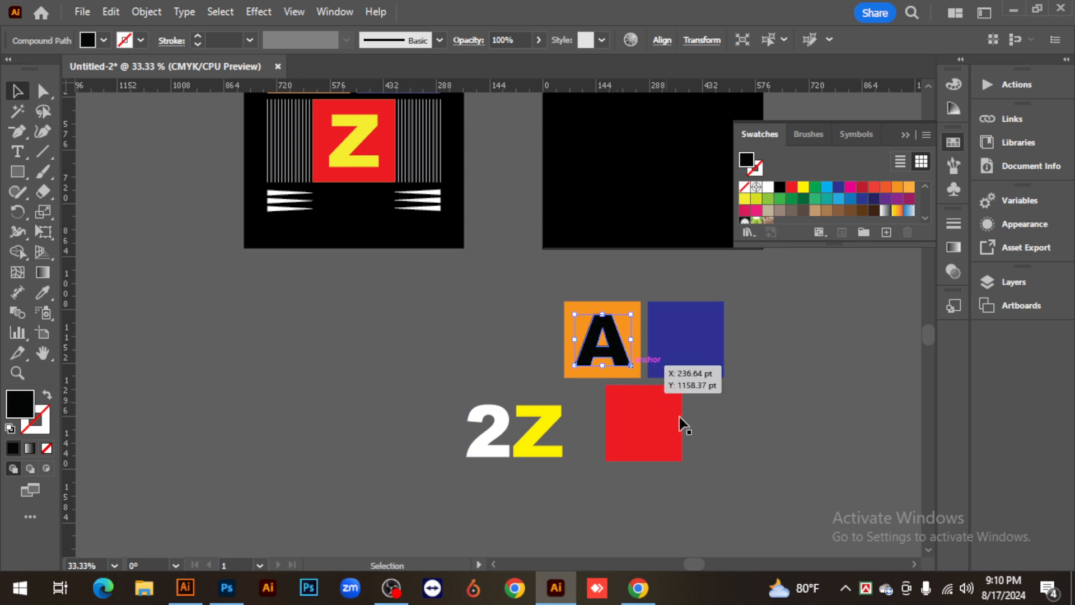
pyautogui.click(773, 455)
pyautogui.moveTo(503, 443); pyautogui.dragTo(695, 350)
pyautogui.moveTo(532, 447); pyautogui.dragTo(638, 432)
pyautogui.click(769, 469)
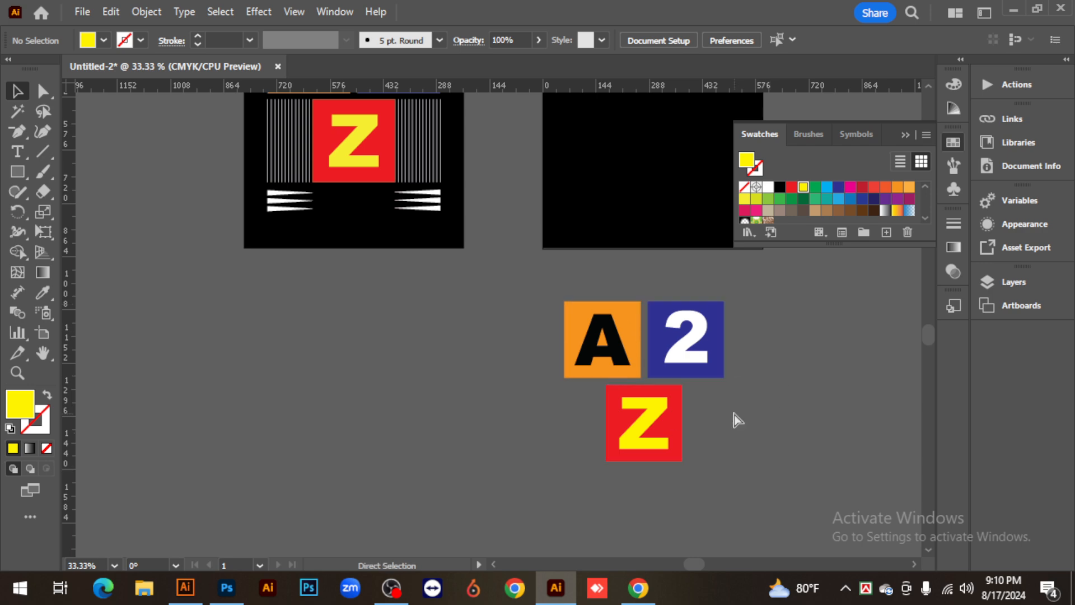
pyautogui.hotkey('ctrl', '-')
pyautogui.hotkey('ctrl', '-')
pyautogui.keyDown('ctrl'); pyautogui.click(561, 336); pyautogui.keyUp('ctrl')
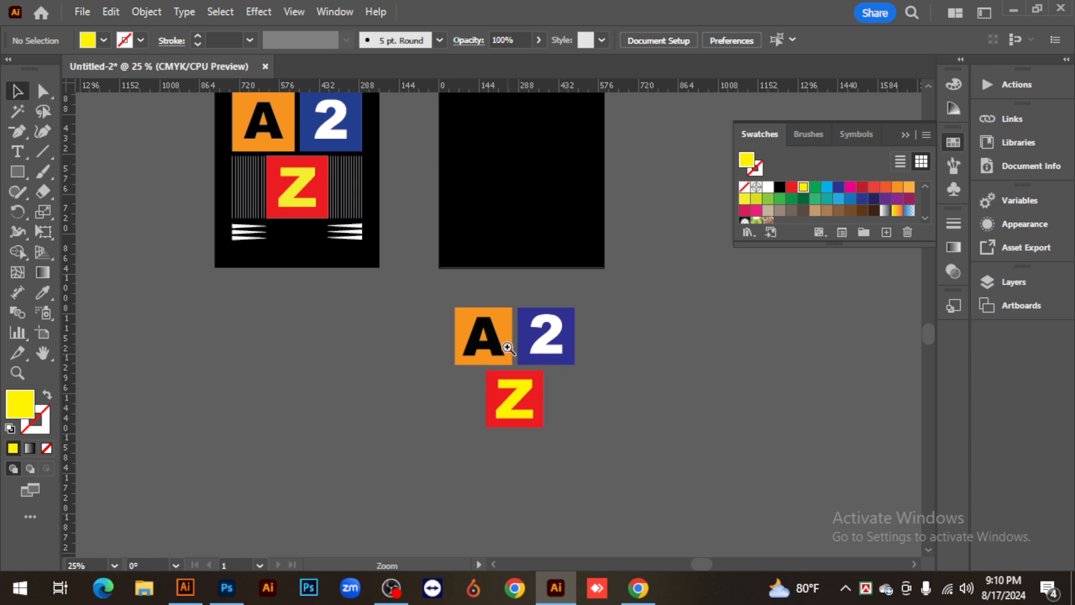
pyautogui.keyDown('ctrl'); pyautogui.click(508, 347); pyautogui.keyUp('ctrl')
pyautogui.keyDown('ctrl'); pyautogui.click(504, 343); pyautogui.keyUp('ctrl')
pyautogui.click(549, 246)
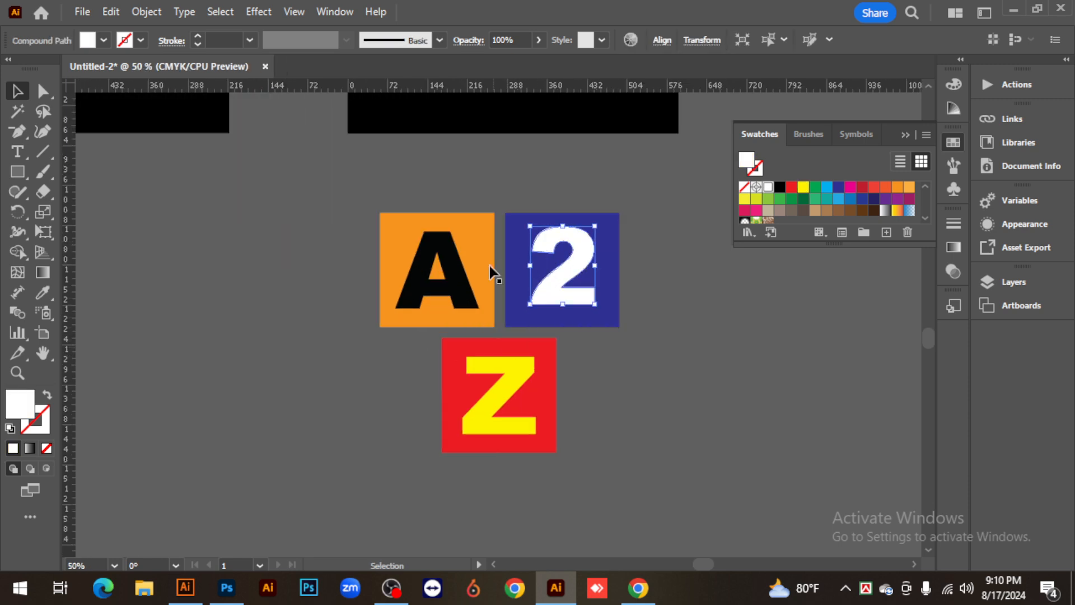
pyautogui.click(453, 260)
pyautogui.keyDown('shift'); pyautogui.click(507, 376); pyautogui.keyUp('shift')
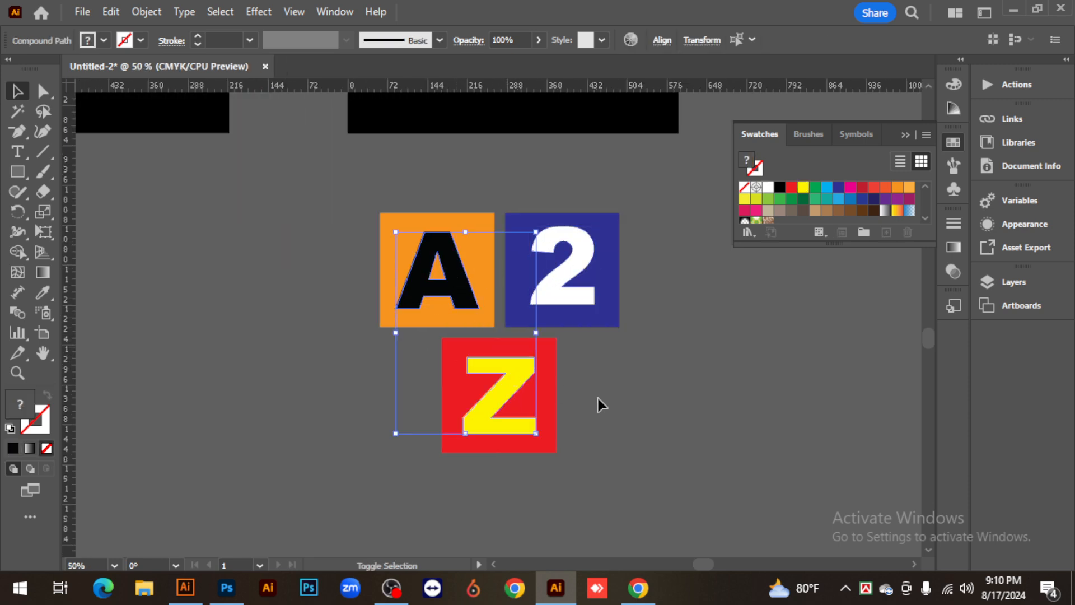
pyautogui.click(654, 403)
pyautogui.hotkey('ctrl', '-')
pyautogui.hotkey('ctrl', '-')
pyautogui.hotkey('ctrl', '-')
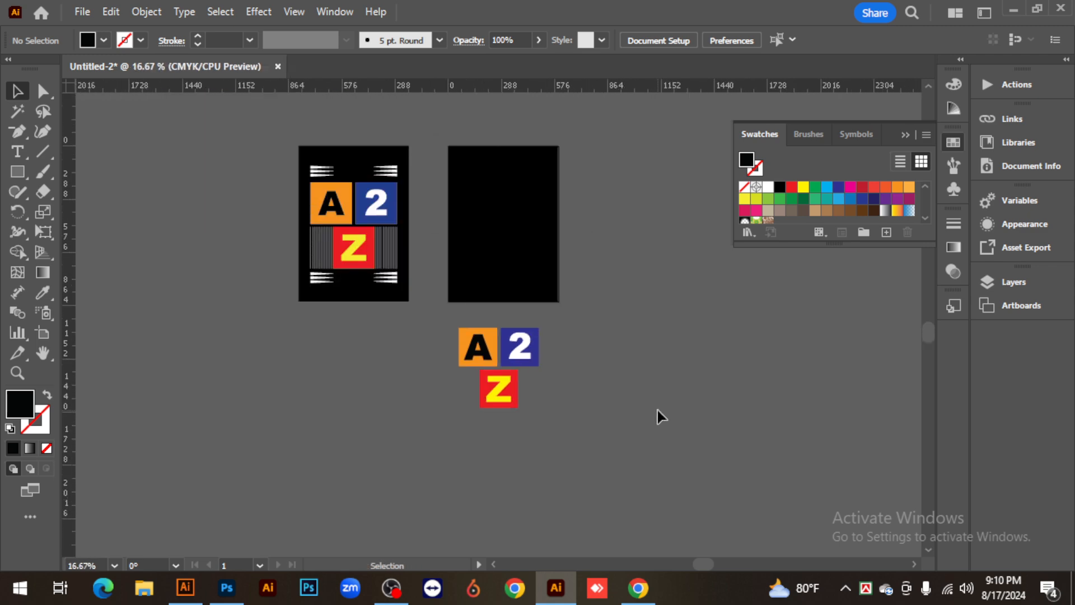
# - Group the three coloured squares together with their letters A, 2 and Z
pyautogui.moveTo(549, 413); pyautogui.dragTo(552, 414)
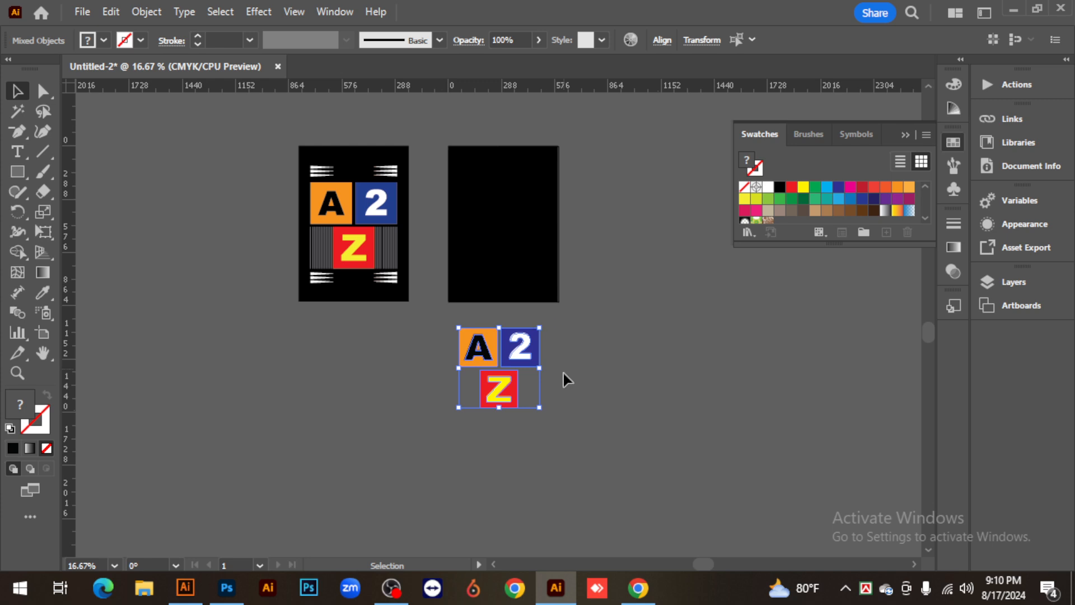
pyautogui.rightClick(487, 345)
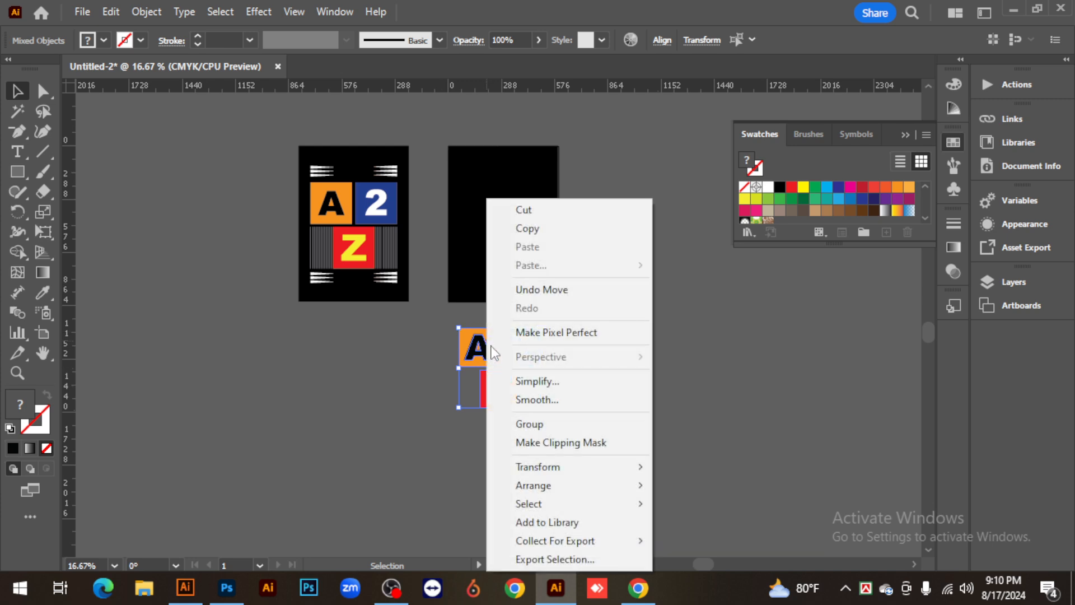
pyautogui.click(543, 428)
pyautogui.click(630, 422)
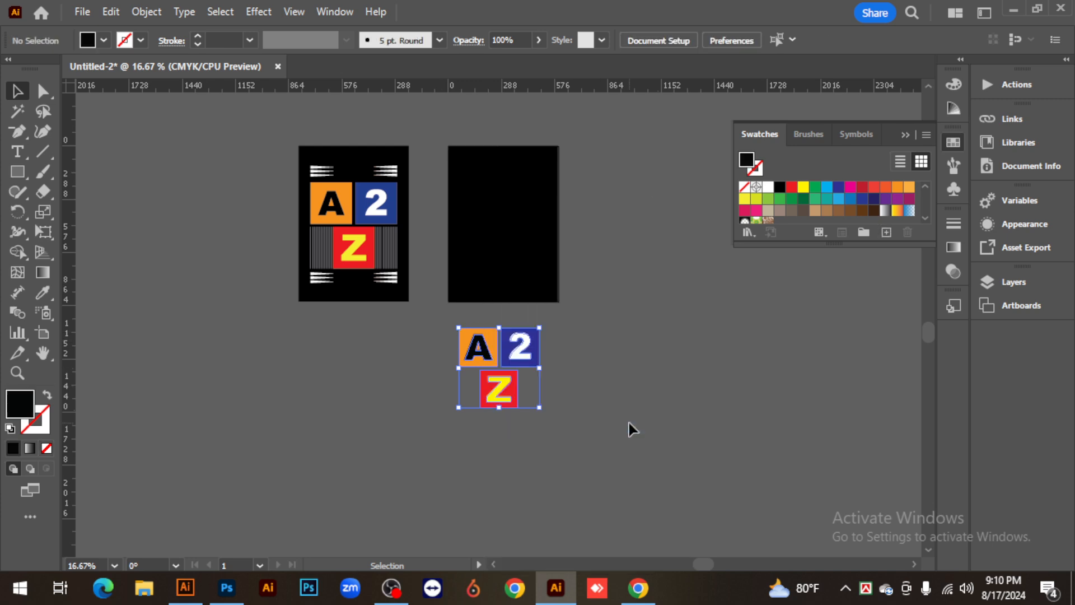
# - Move the grouped A2Z squares onto the empty black background and centre them horizontally, matching the reference layout
pyautogui.click(496, 392)
pyautogui.moveTo(496, 392); pyautogui.dragTo(500, 258)
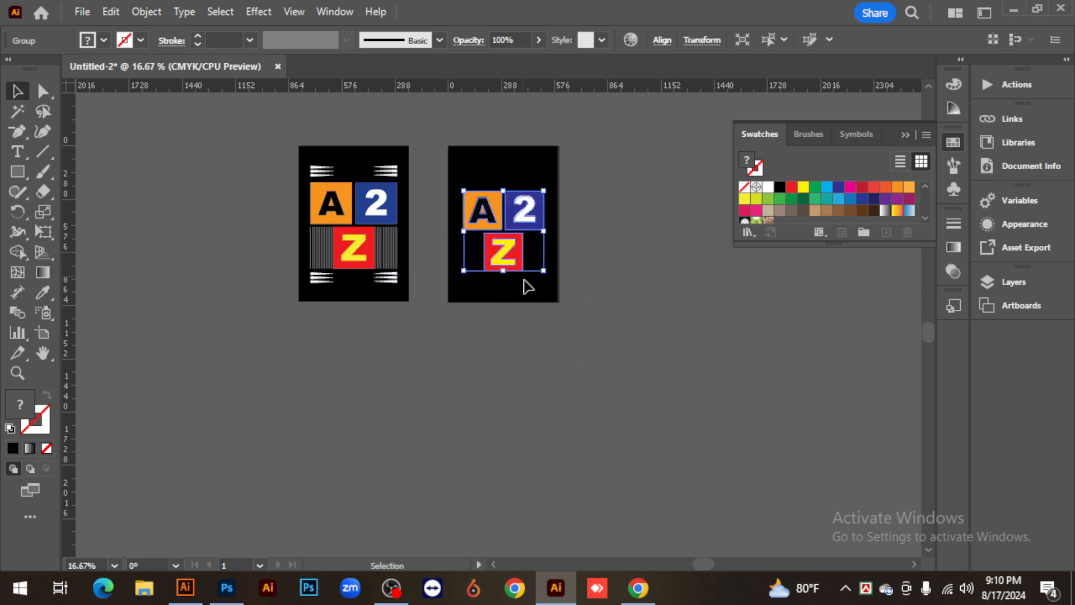
pyautogui.hotkey('ctrl', 'space')
pyautogui.keyDown('ctrl'); pyautogui.click(502, 244); pyautogui.keyUp('ctrl')
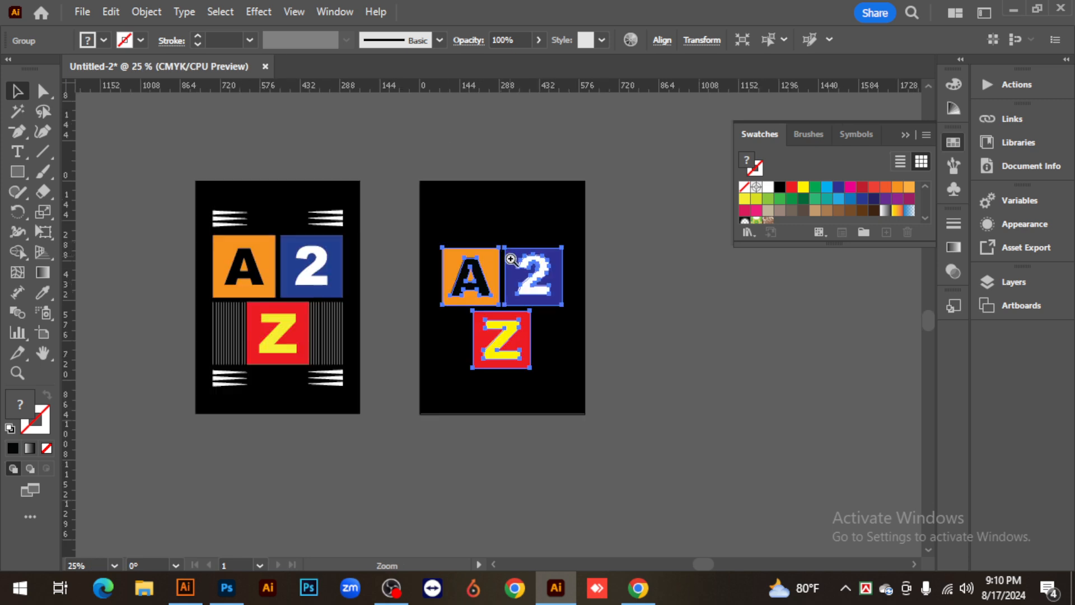
pyautogui.keyDown('ctrl'); pyautogui.click(476, 322); pyautogui.keyUp('ctrl')
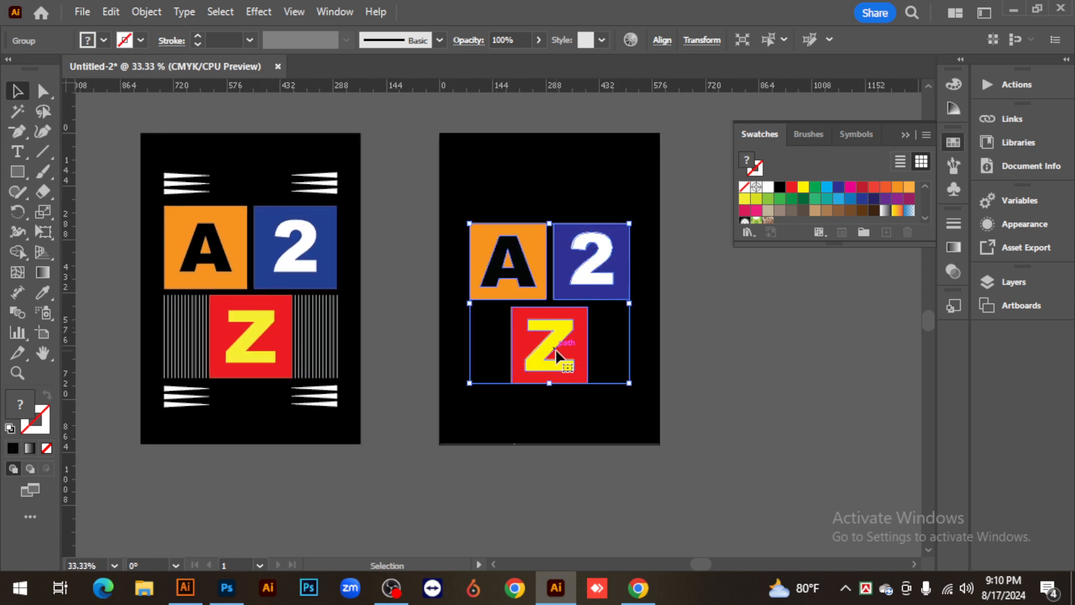
pyautogui.moveTo(556, 353); pyautogui.dragTo(558, 345)
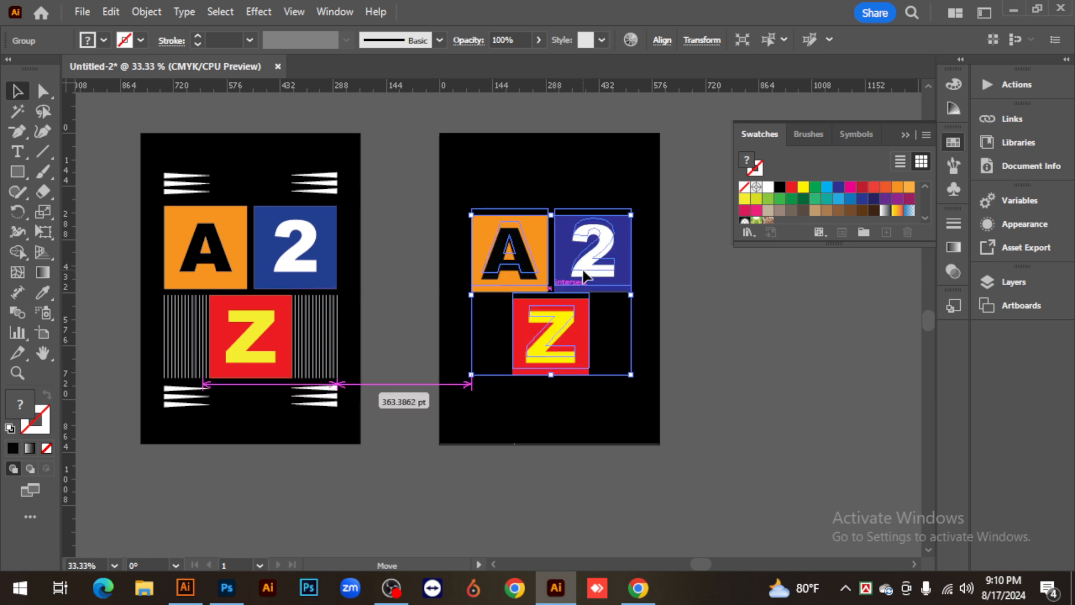
pyautogui.click(747, 347)
# - Place two vertical guides, one at the orange square's outer edge and one at the blue square's outer edge
pyautogui.scroll(-1, 747, 347)
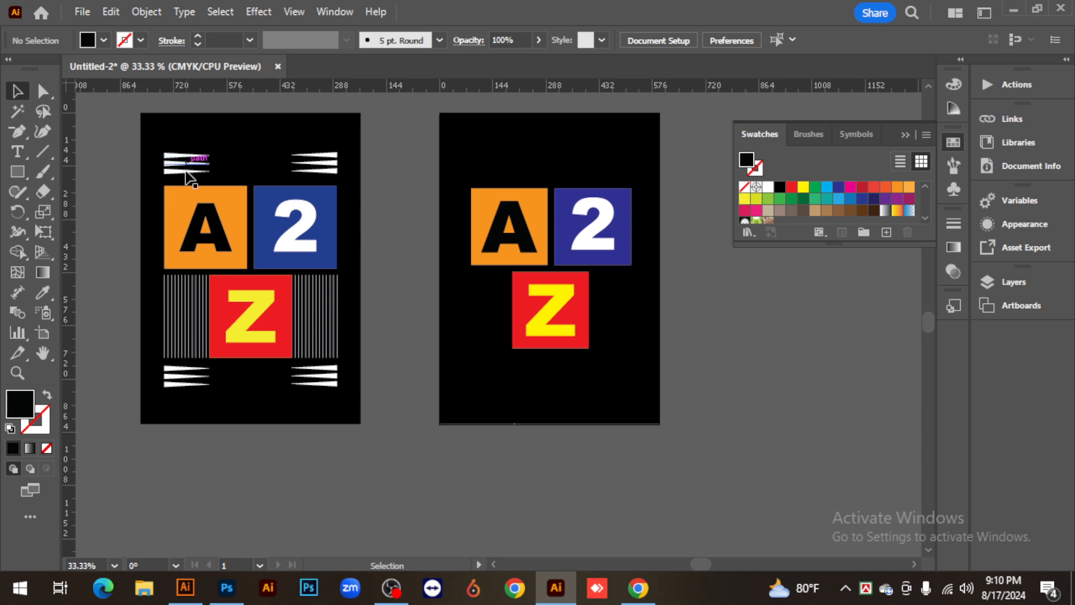
pyautogui.scroll(-1, 497, 423)
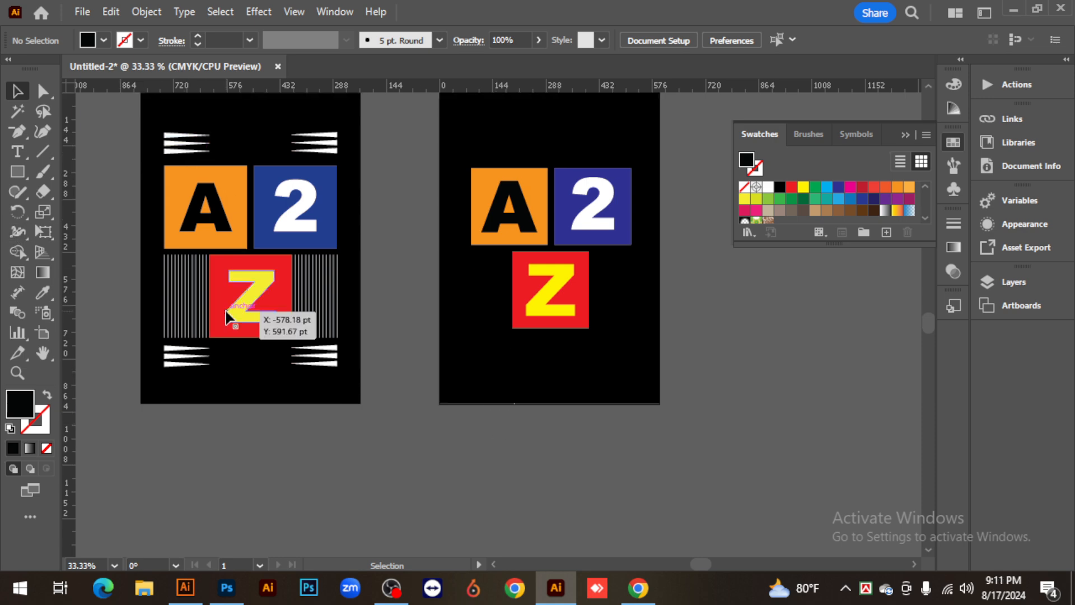
pyautogui.hotkey('ctrl', 'space')
pyautogui.click(493, 247)
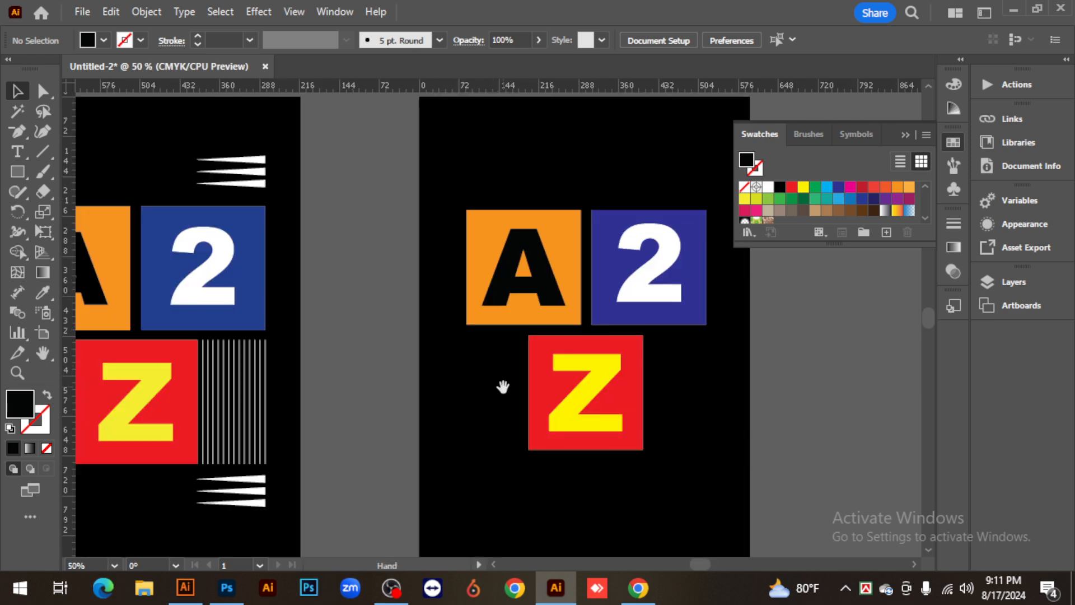
pyautogui.moveTo(499, 384); pyautogui.dragTo(468, 286)
pyautogui.click(451, 159)
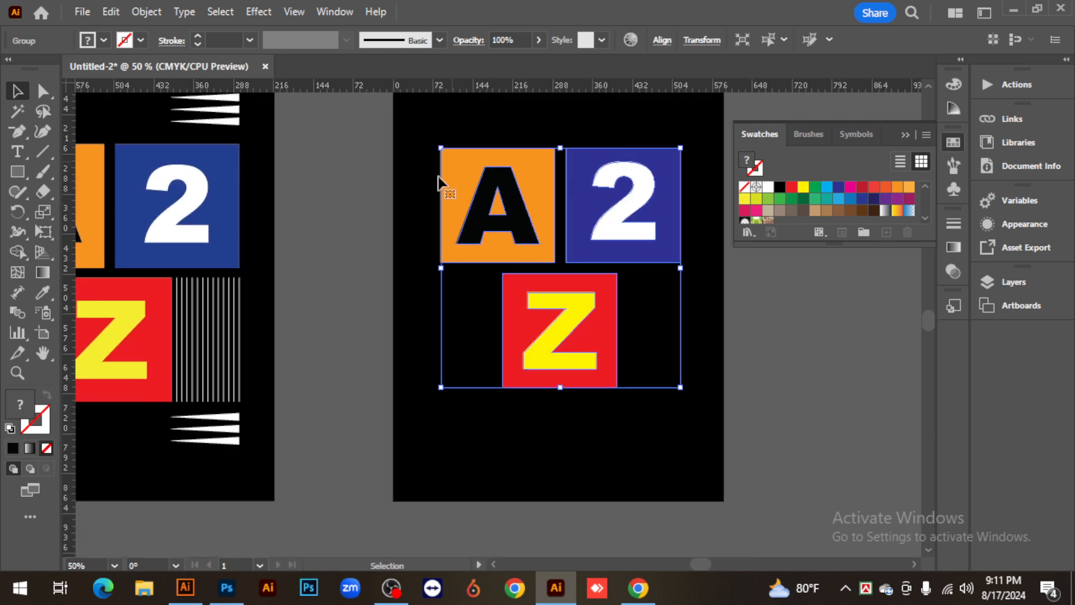
pyautogui.moveTo(67, 280); pyautogui.dragTo(442, 273)
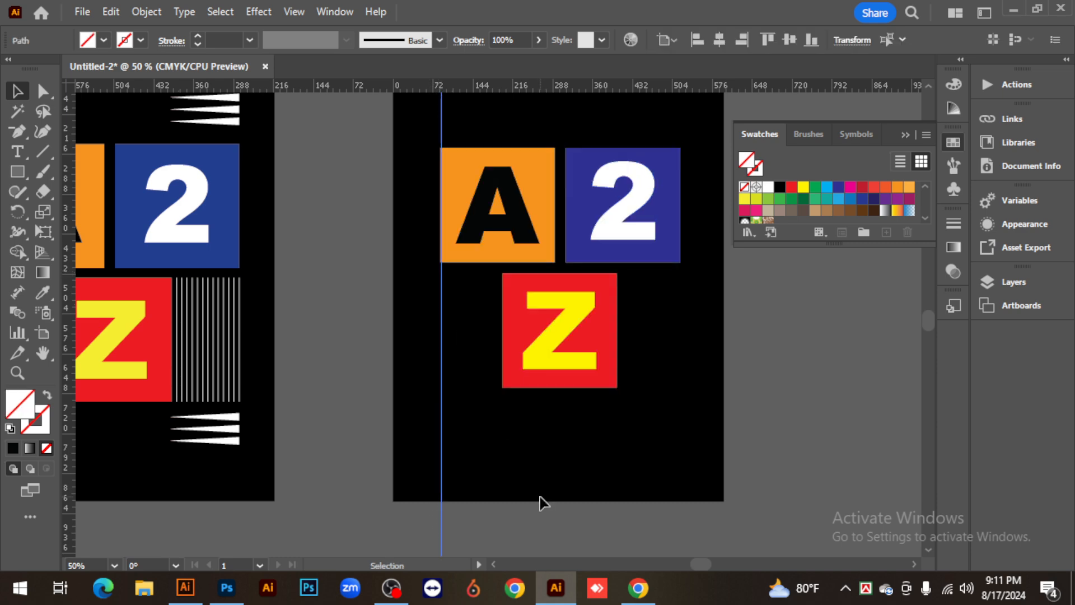
pyautogui.moveTo(300, 433); pyautogui.dragTo(680, 270)
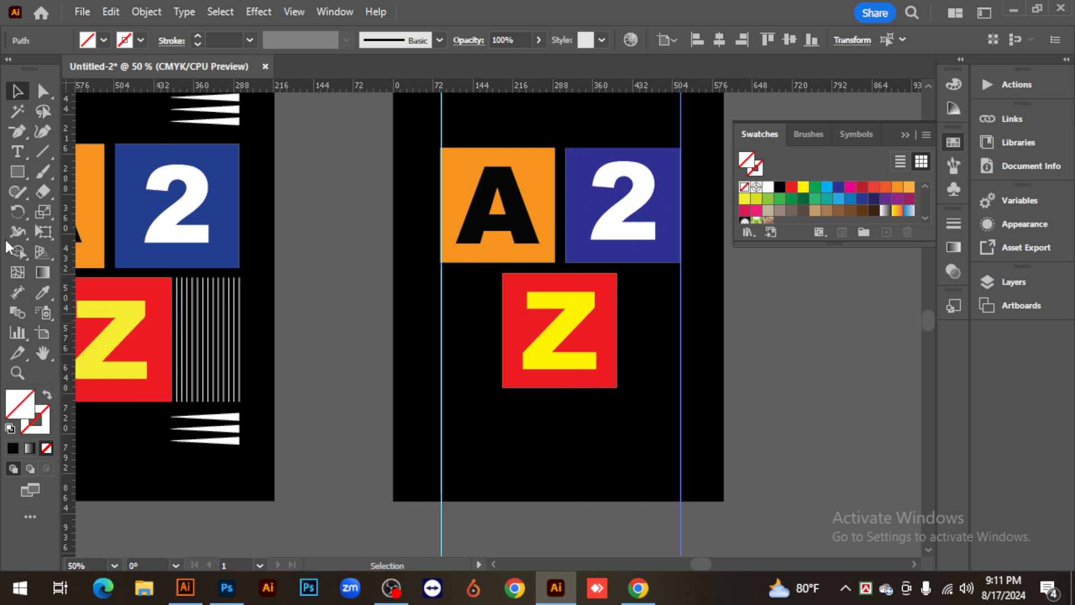
# - Draw a short horizontal line below the red square, running inward from the guide on the orange square's side
pyautogui.click(36, 151)
pyautogui.click(124, 154)
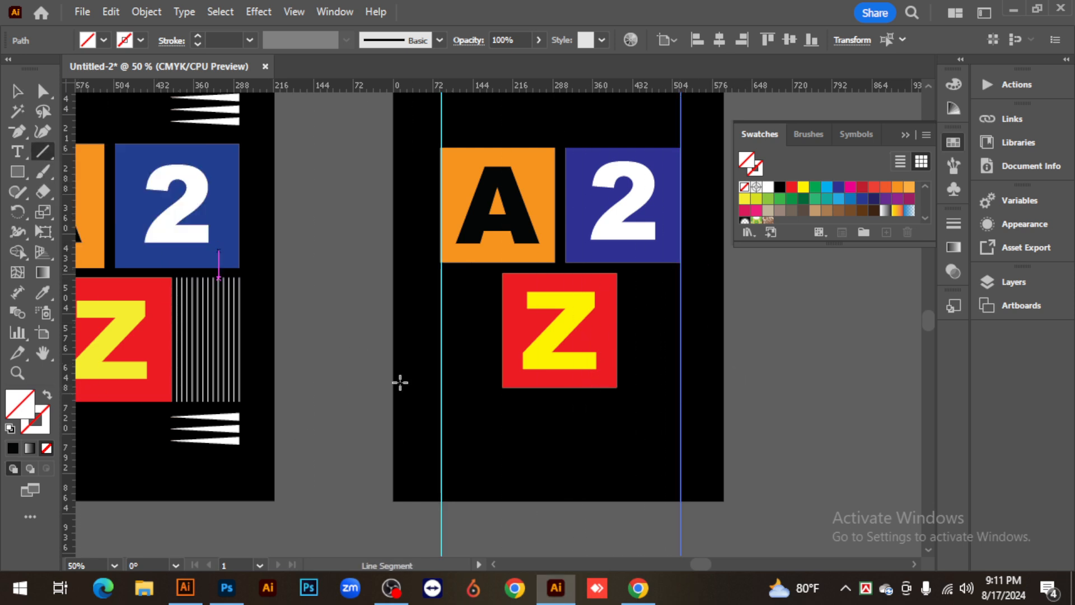
pyautogui.moveTo(441, 406); pyautogui.dragTo(506, 405)
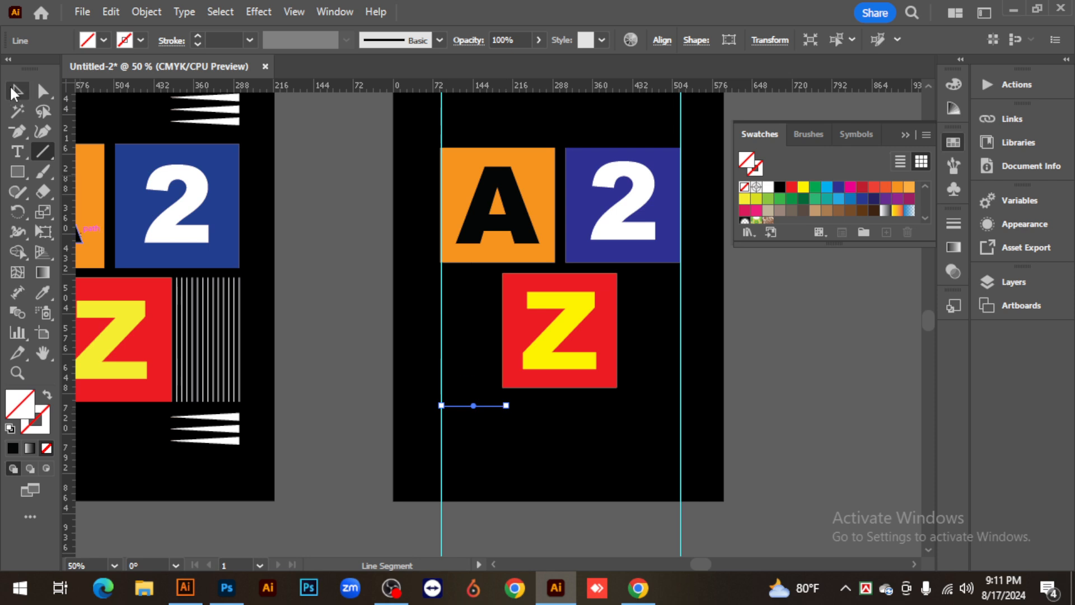
# - Give the short horizontal line a white stroke 7 pt thick
pyautogui.press('v')
pyautogui.click(196, 35)
pyautogui.click(196, 35)
pyautogui.click(196, 35)
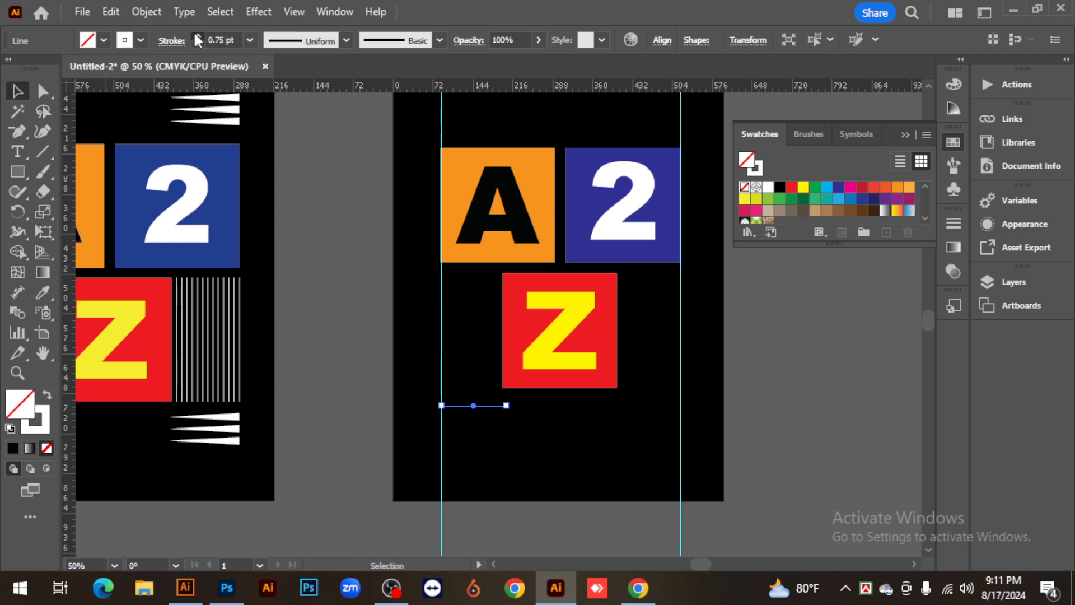
pyautogui.click(196, 35)
pyautogui.click(196, 36)
pyautogui.click(196, 35)
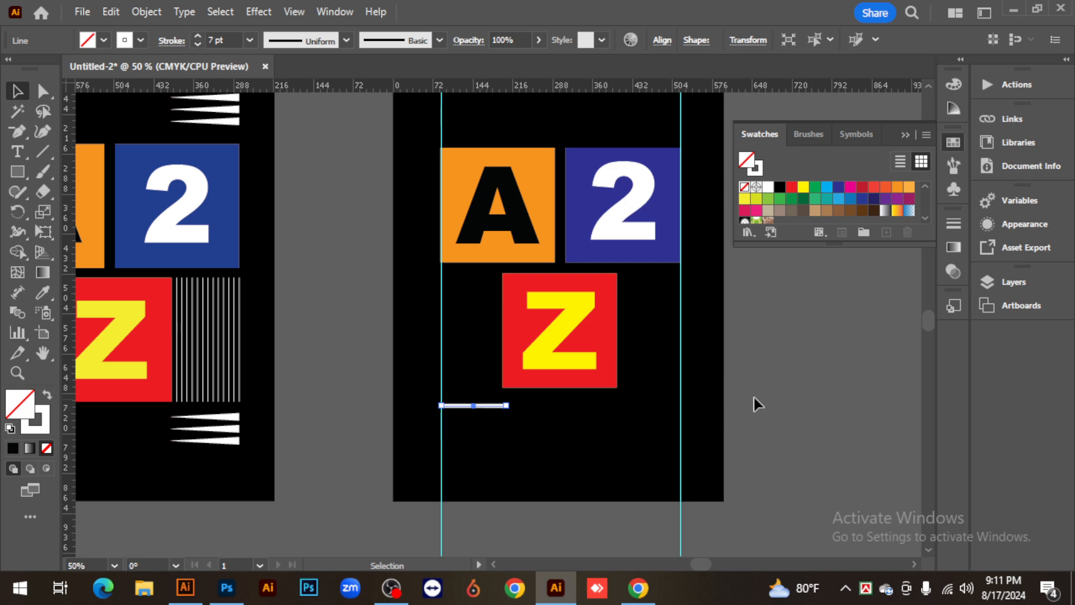
# - Apply the triangular tapering width profile to the white line so it narrows toward the centre
pyautogui.click(557, 442)
pyautogui.click(482, 405)
pyautogui.click(345, 40)
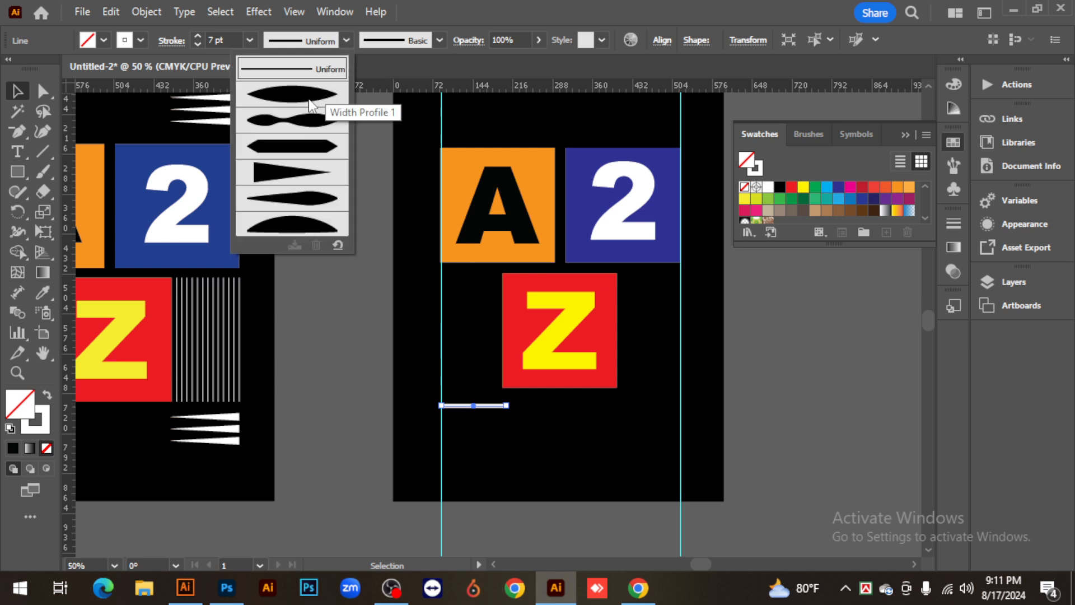
pyautogui.click(295, 177)
pyautogui.click(782, 440)
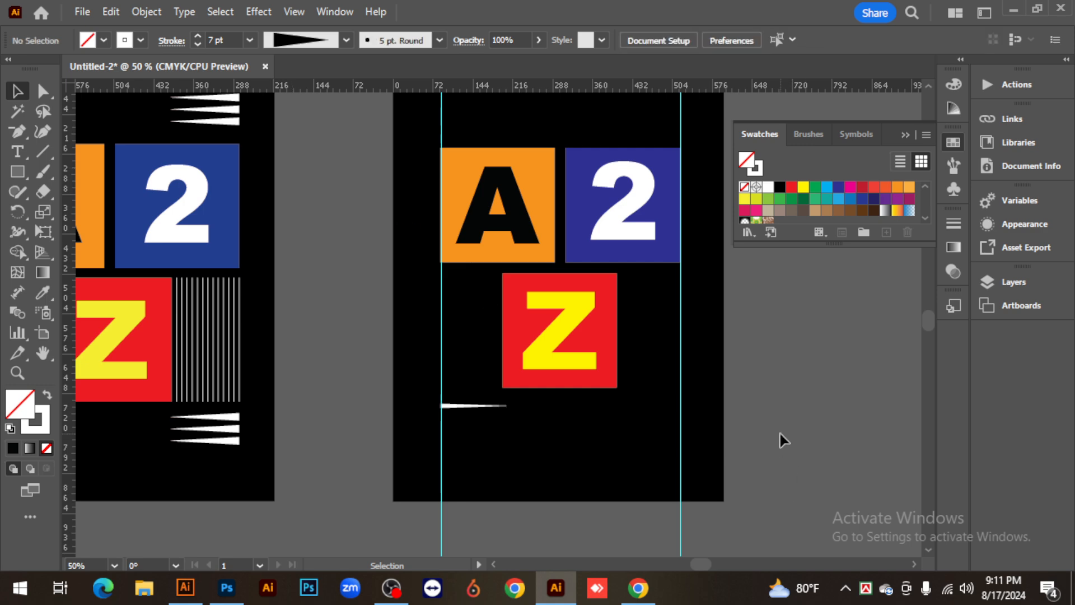
# - Move the tapered line up closer to the red square and add two evenly spaced copies below it
pyautogui.keyDown('ctrl'); pyautogui.click(504, 415); pyautogui.keyUp('ctrl')
pyautogui.keyDown('ctrl'); pyautogui.click(488, 332); pyautogui.keyUp('ctrl')
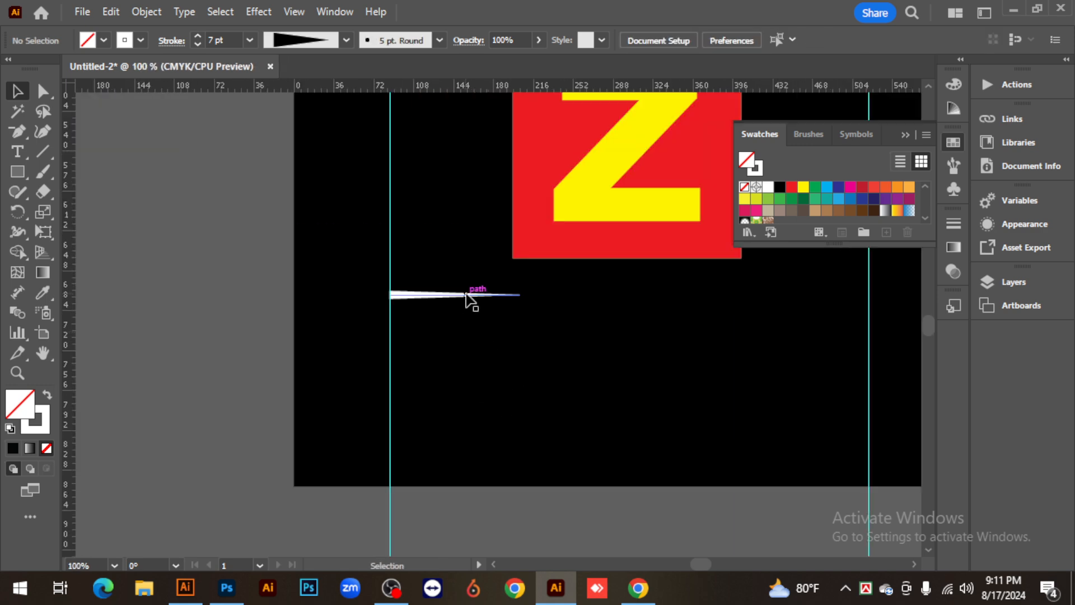
pyautogui.moveTo(452, 299); pyautogui.dragTo(452, 283)
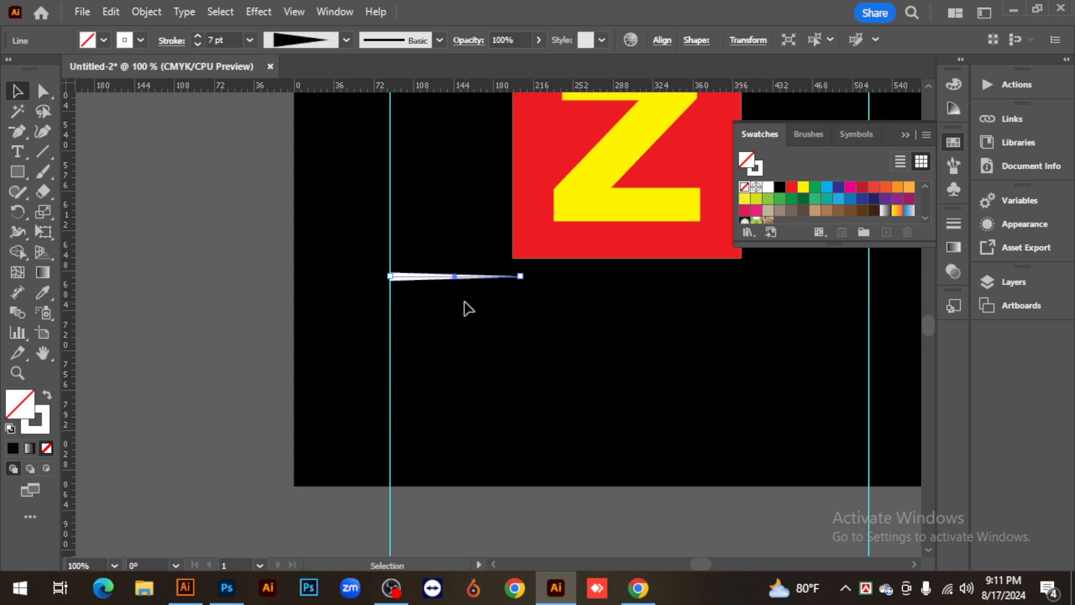
pyautogui.press('alt')
pyautogui.moveTo(423, 275); pyautogui.dragTo(426, 301)
pyautogui.press('a')
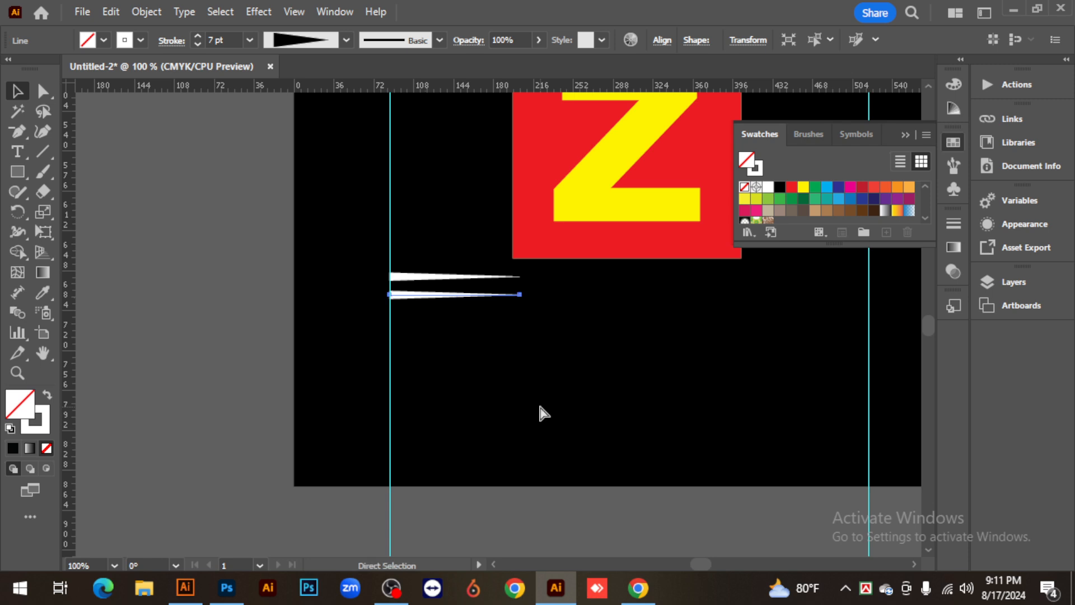
pyautogui.hotkey('ctrl', 'd')
pyautogui.click(209, 387)
# - Stretch the set of three tapered lines slightly downward to widen the spacing between them
pyautogui.hotkey('ctrl', '-')
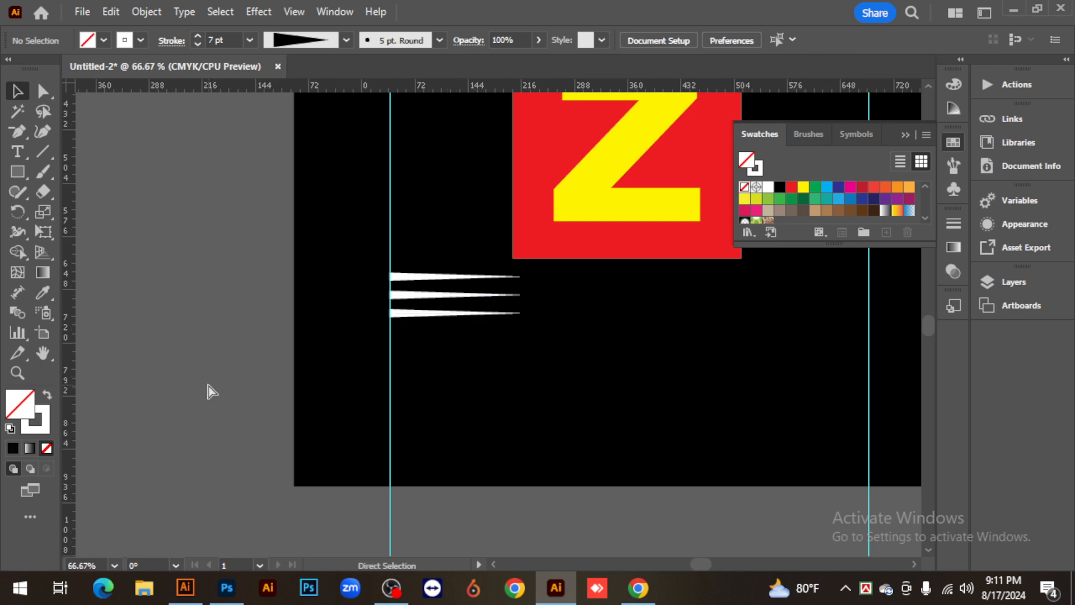
pyautogui.hotkey('ctrl', '-')
pyautogui.press('v')
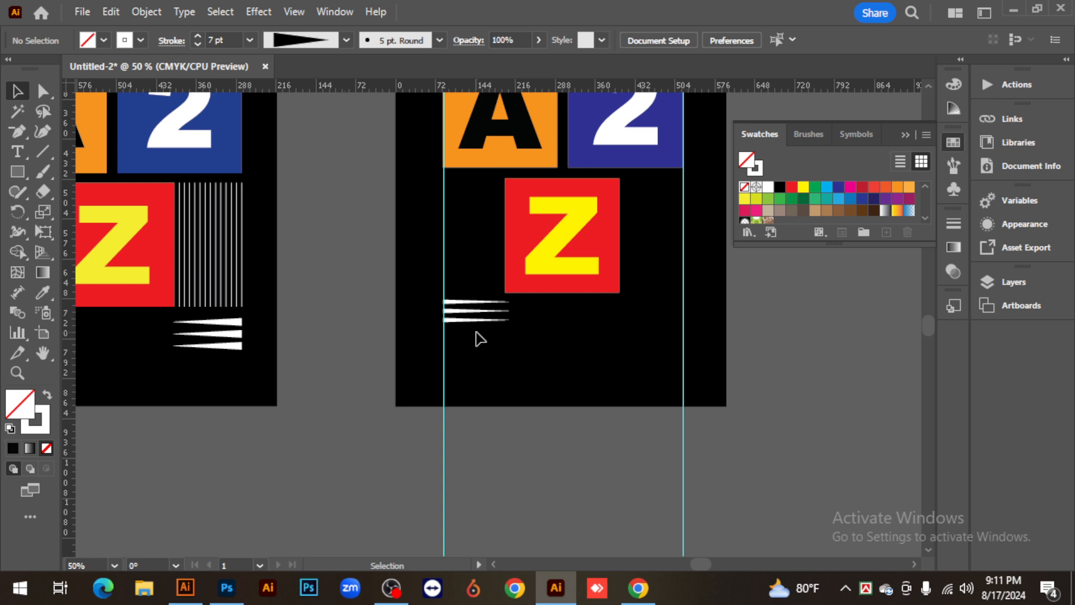
pyautogui.moveTo(481, 343); pyautogui.dragTo(472, 295)
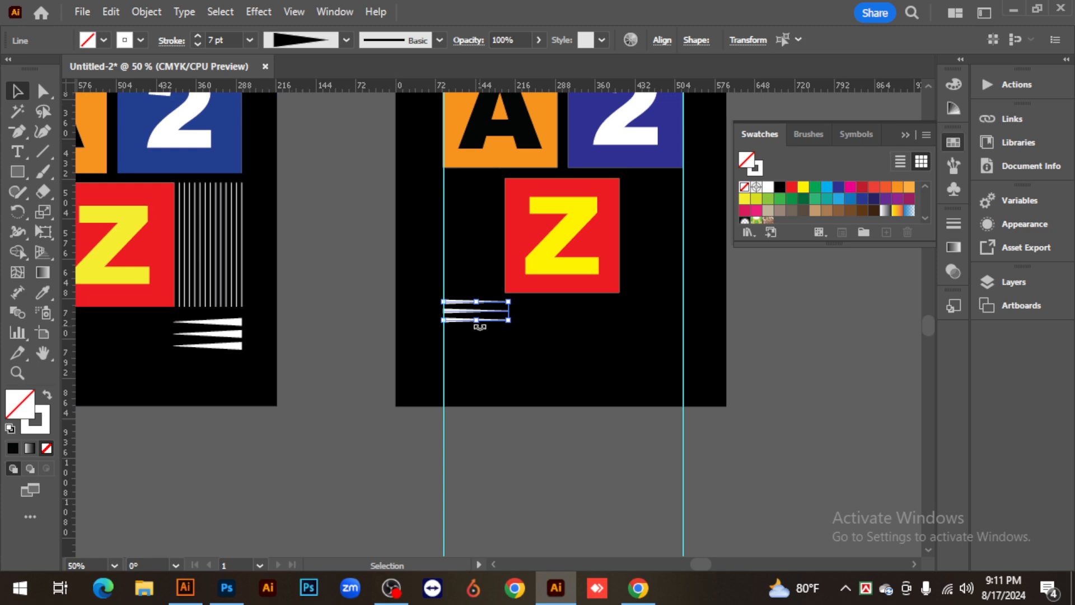
pyautogui.moveTo(476, 323); pyautogui.dragTo(477, 327)
pyautogui.click(507, 432)
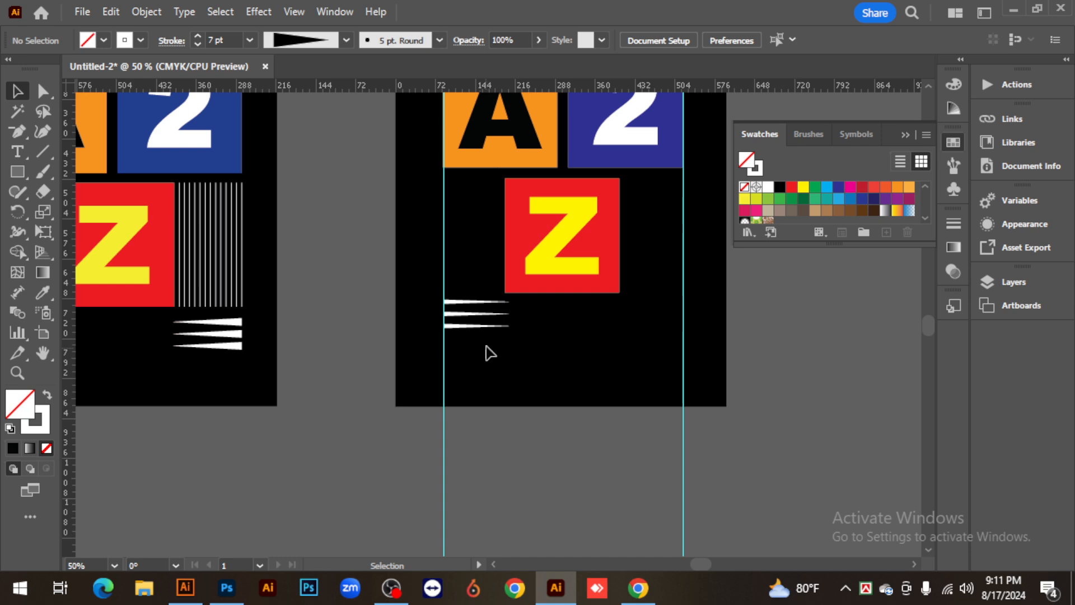
# - Add a mirrored copy of the three tapered lines against the opposite guide, below the red square
pyautogui.click(461, 303)
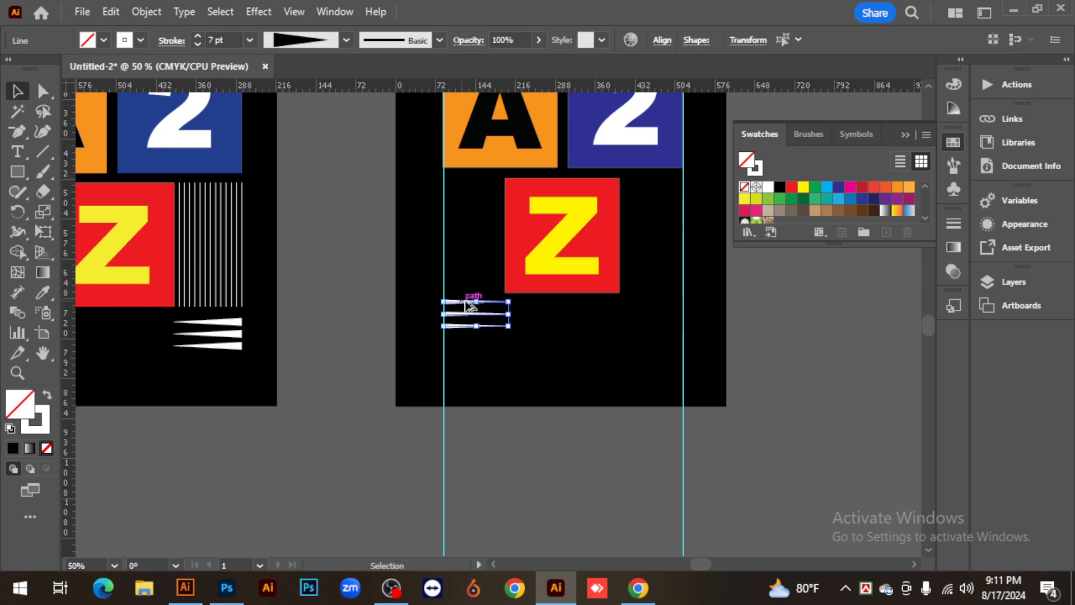
pyautogui.moveTo(468, 305); pyautogui.dragTo(581, 345)
pyautogui.click(805, 418)
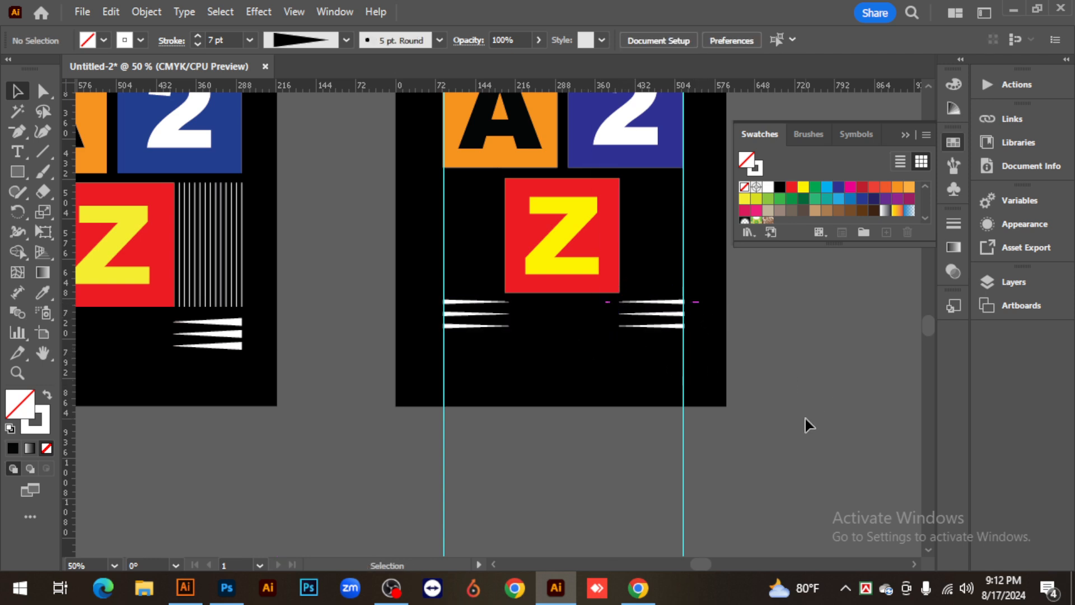
# - Copy both sets of tapered lines to just above the A and 2 squares, keeping them aligned with the guides
pyautogui.hotkey('ctrl', '-')
pyautogui.moveTo(552, 420); pyautogui.dragTo(593, 515)
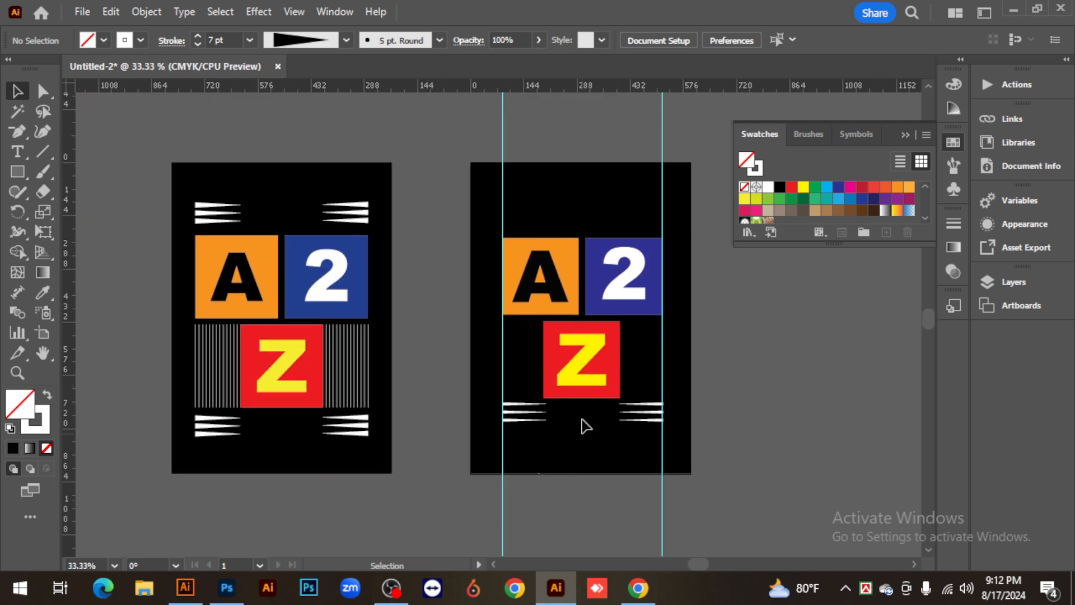
pyautogui.click(643, 418)
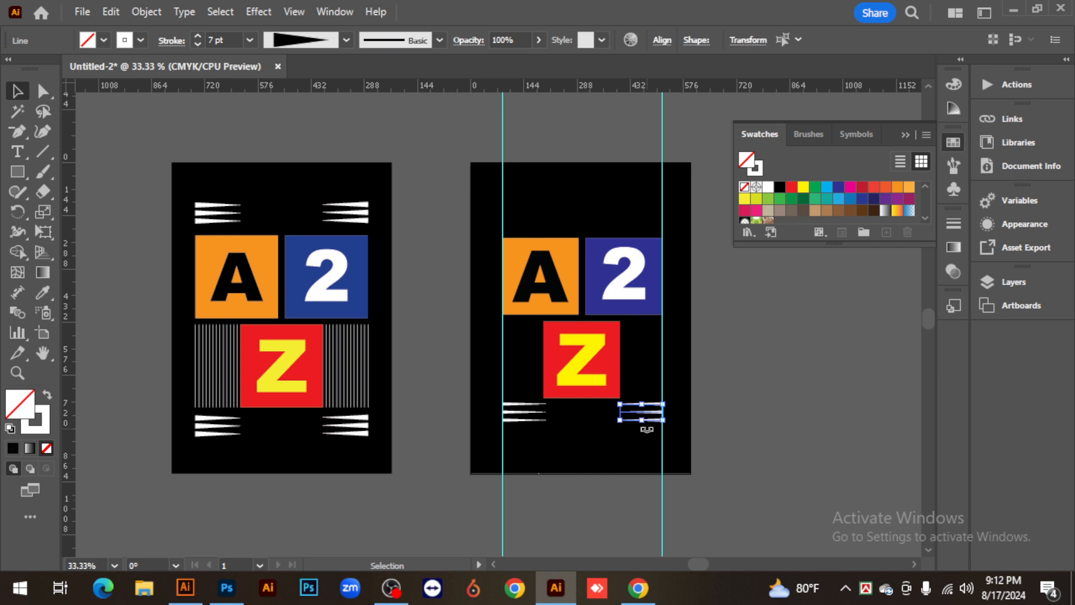
pyautogui.keyDown('shift'); pyautogui.click(523, 408); pyautogui.keyUp('shift')
pyautogui.moveTo(532, 403); pyautogui.dragTo(529, 212)
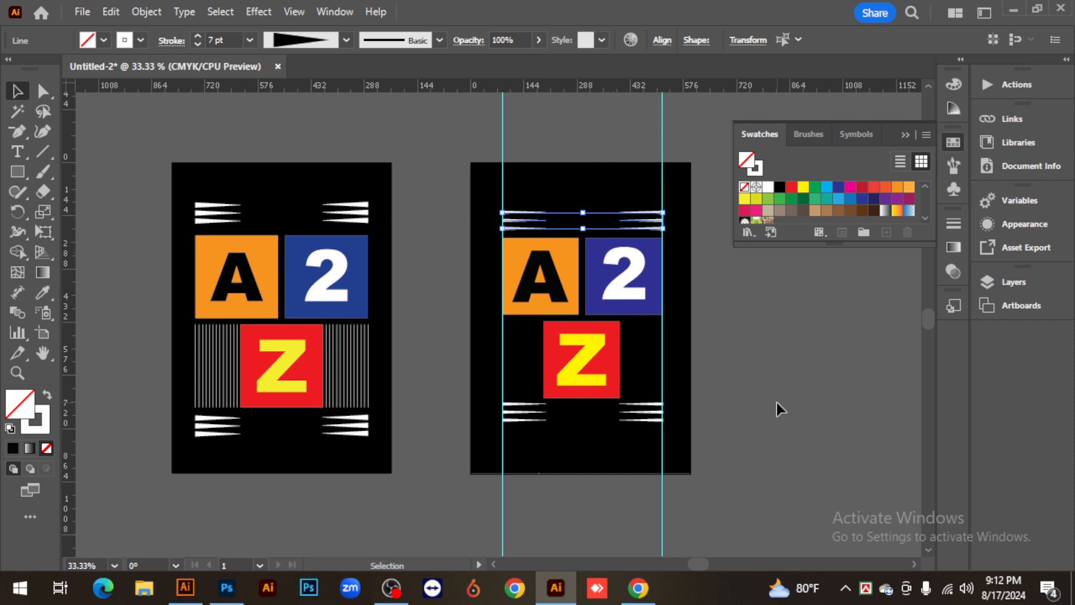
# - Nudge the upper tapered lines slightly down towards the A and 2 squares
pyautogui.press('Down')
pyautogui.press('Down')
pyautogui.press('Down')
pyautogui.press('Down')
pyautogui.press('Down')
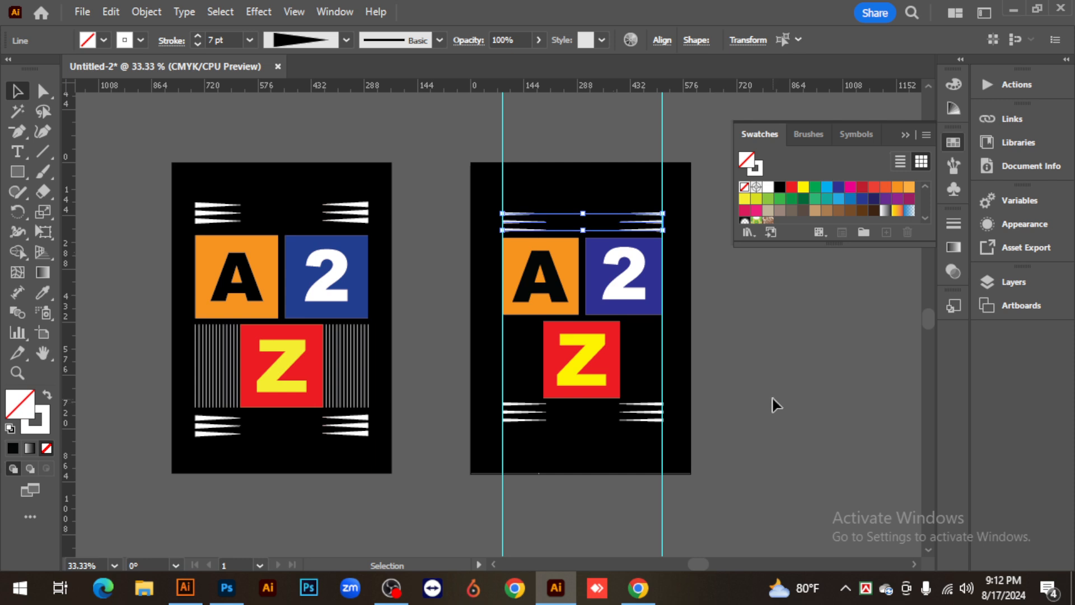
pyautogui.click(771, 391)
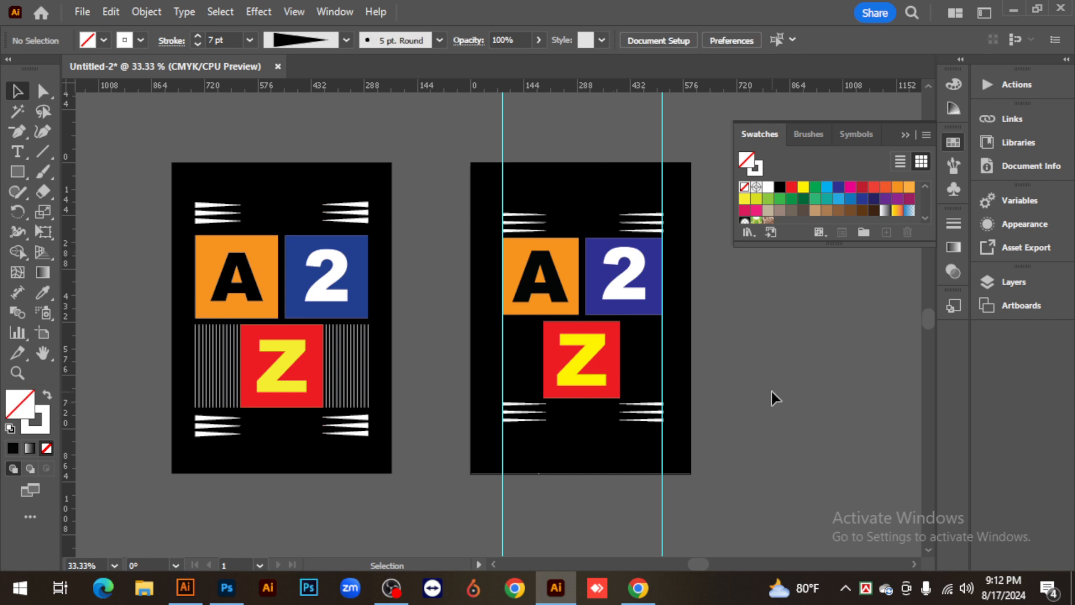
# - Delete both vertical guides from the recreated design
pyautogui.scroll(1, 772, 392)
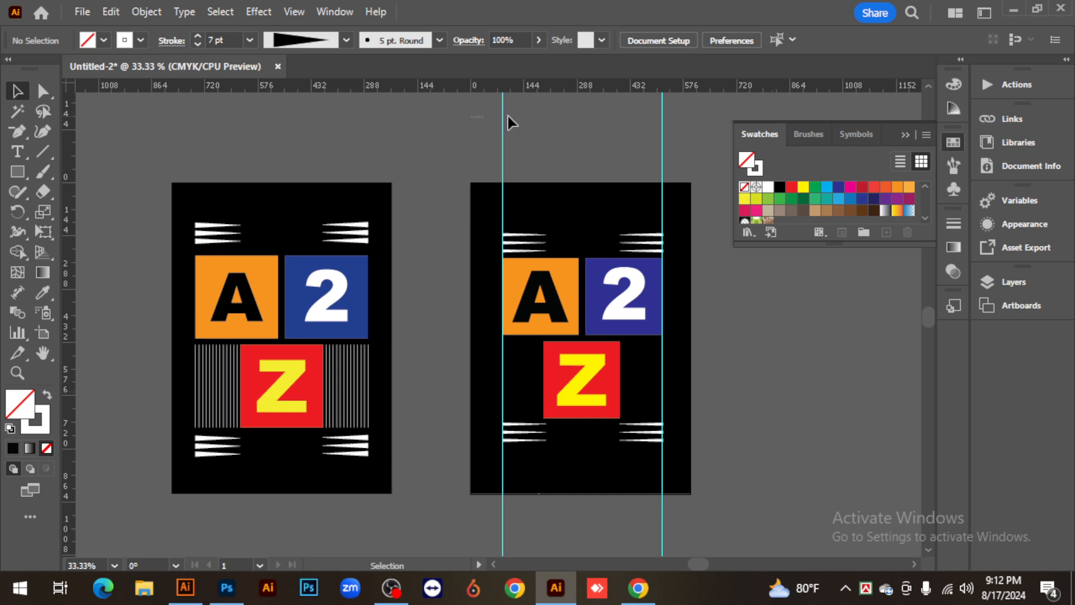
pyautogui.moveTo(680, 150); pyautogui.dragTo(680, 150)
pyautogui.press('Delete')
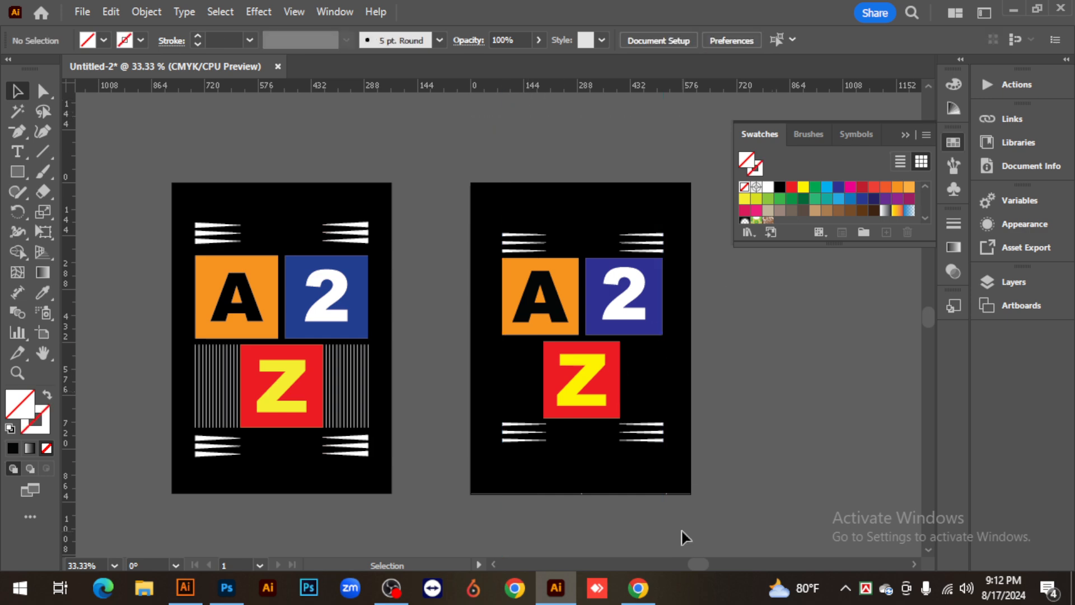
# - Draw a vertical line beside the red Z square, matching its height and aligned with the outer ends of the tapered lines
pyautogui.scroll(3, 455, 291)
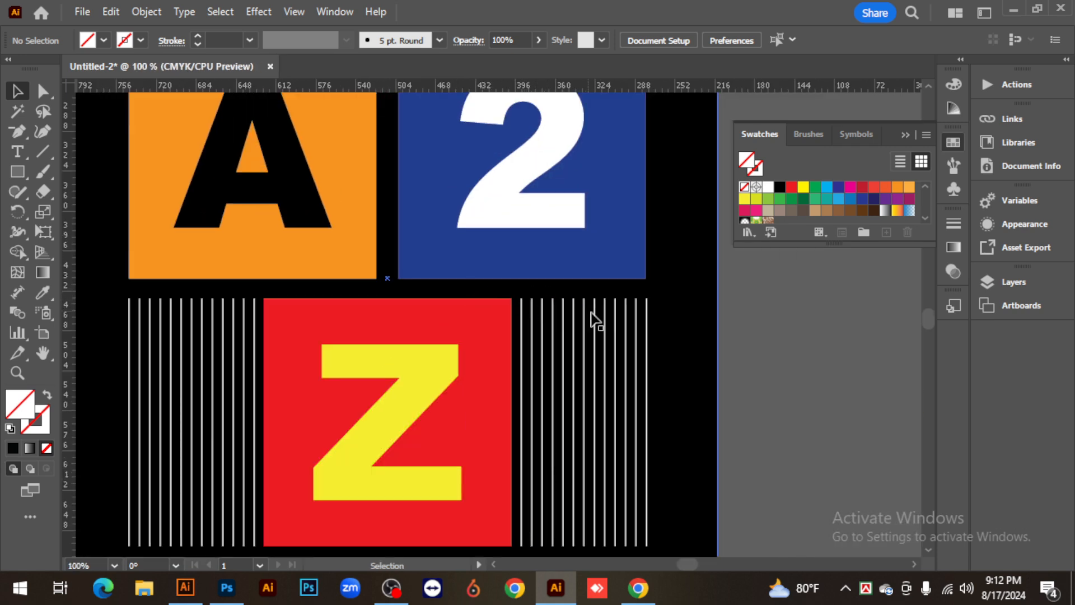
pyautogui.scroll(-3, 771, 365)
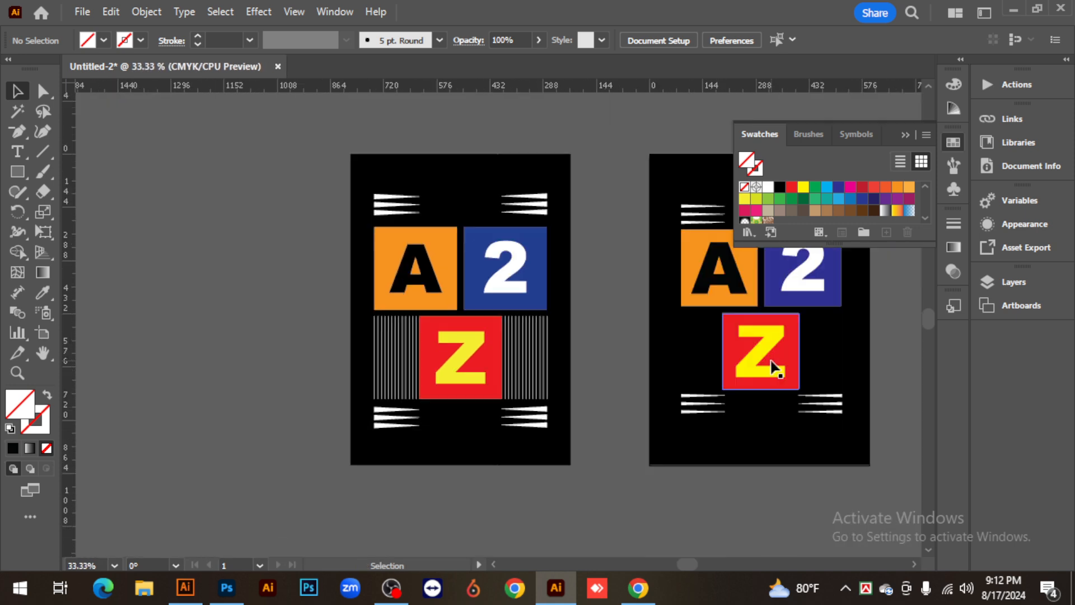
pyautogui.keyDown('ctrl'); pyautogui.click(739, 350); pyautogui.keyUp('ctrl')
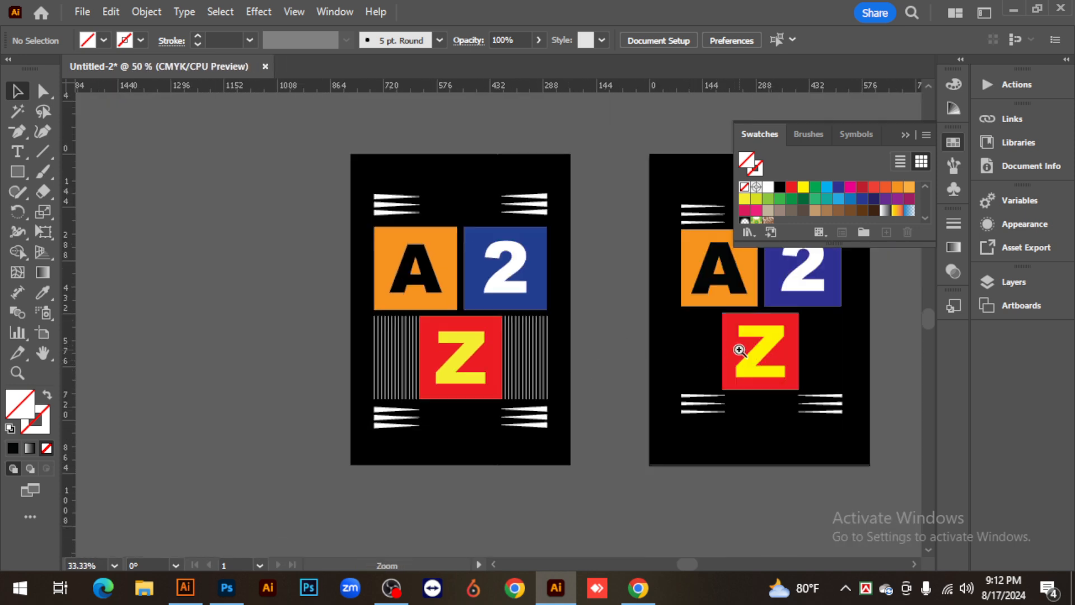
pyautogui.keyDown('ctrl'); pyautogui.click(534, 341); pyautogui.keyUp('ctrl')
pyautogui.keyDown('ctrl'); pyautogui.click(490, 335); pyautogui.keyUp('ctrl')
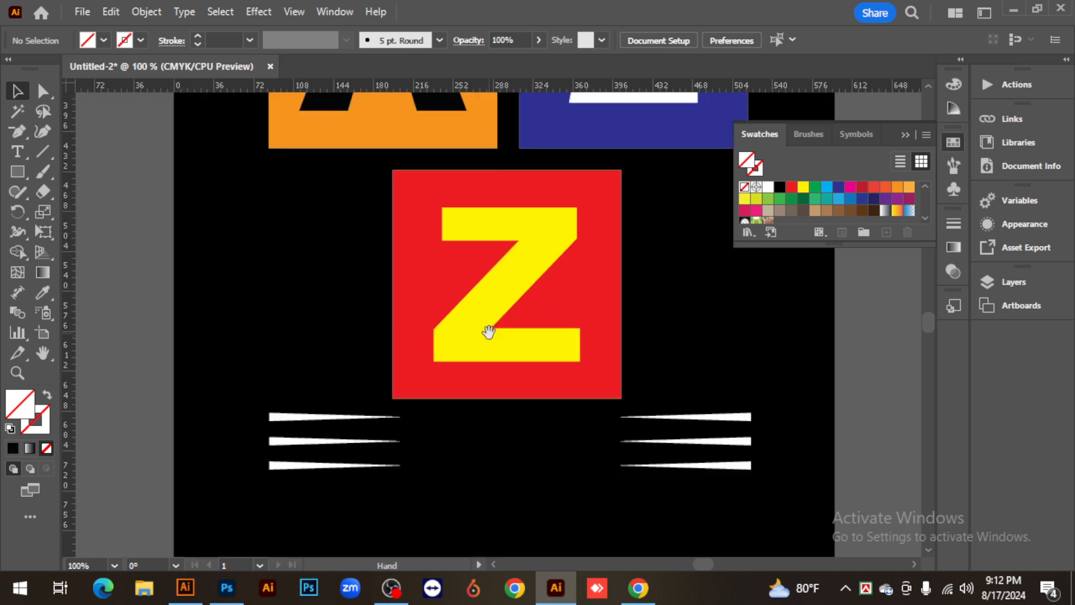
pyautogui.moveTo(44, 154); pyautogui.dragTo(94, 159)
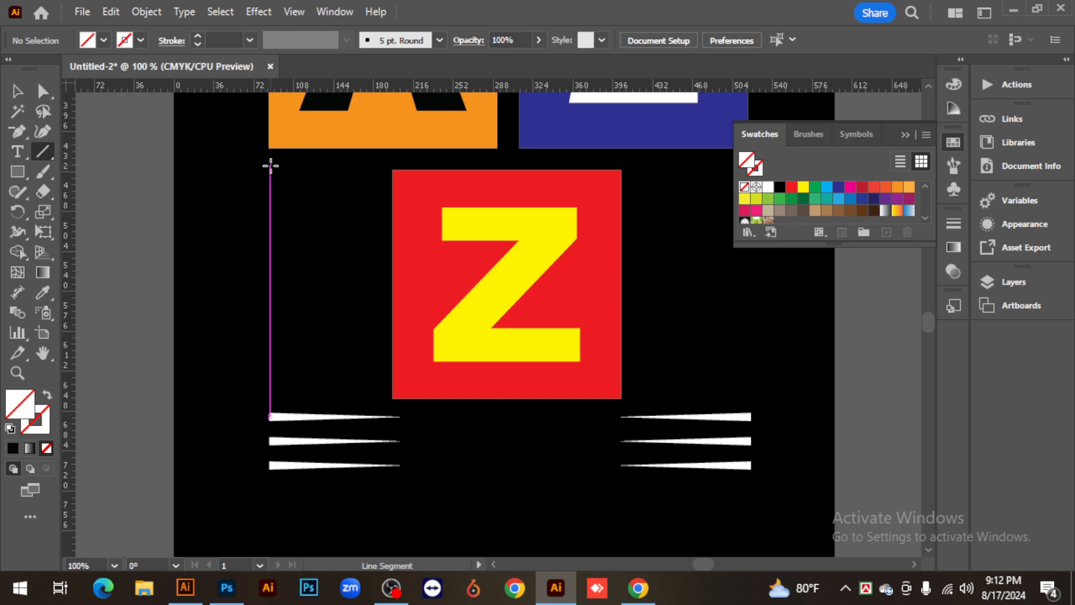
pyautogui.moveTo(271, 169); pyautogui.dragTo(270, 398)
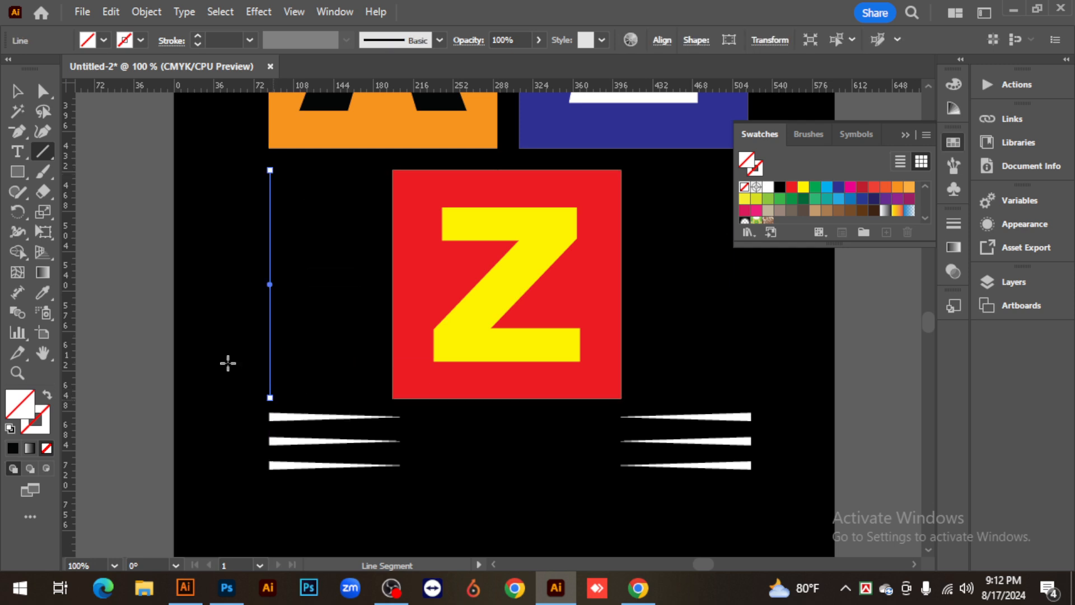
# - Give the new vertical line a white stroke with a weight of 1 pt
pyautogui.click(17, 91)
pyautogui.click(197, 37)
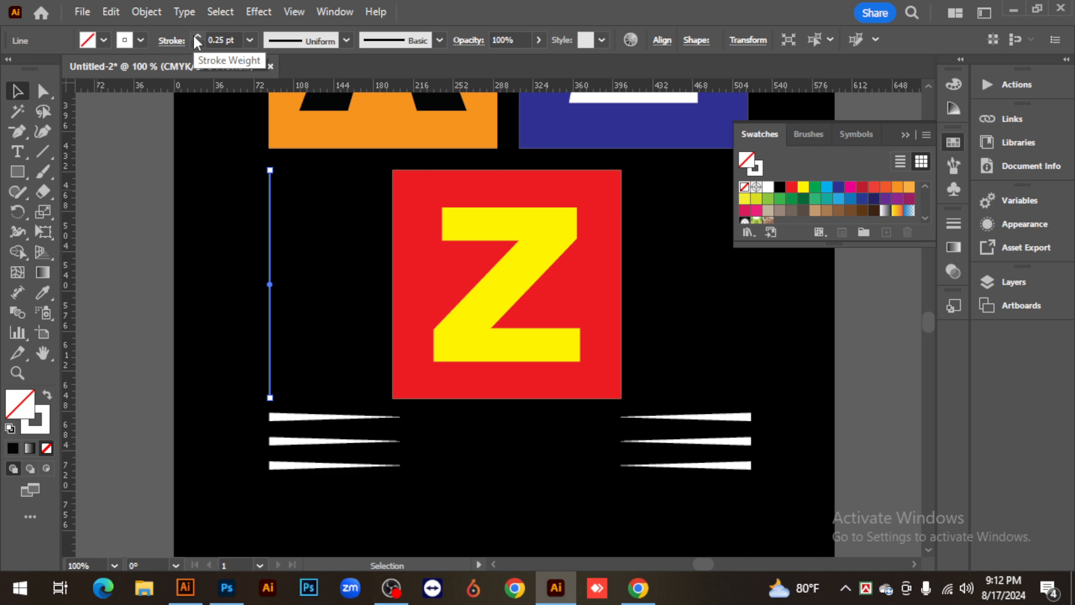
pyautogui.click(197, 37)
pyautogui.click(197, 37)
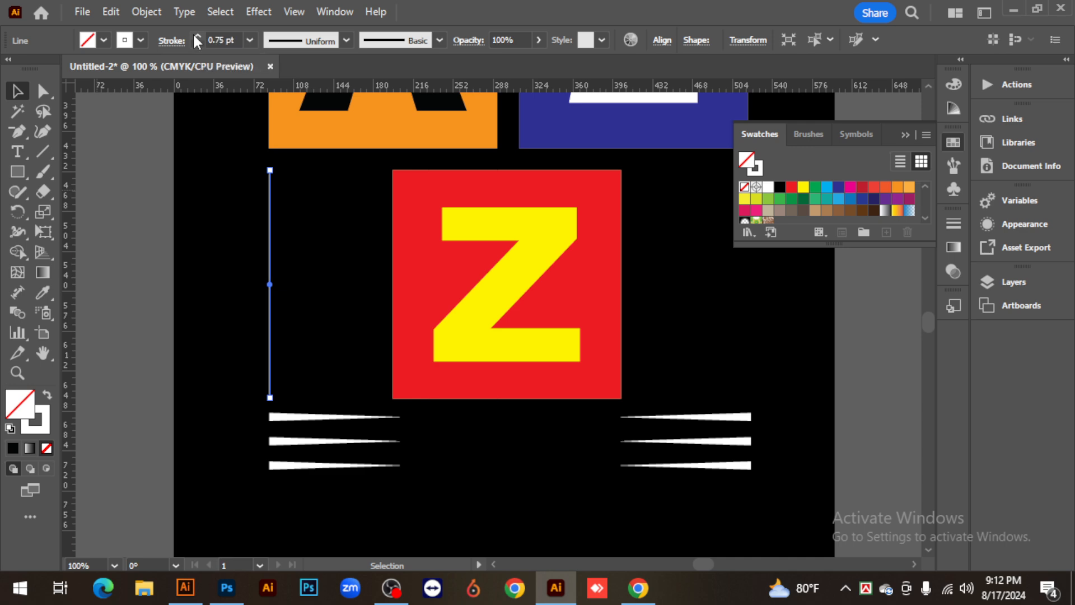
pyautogui.click(197, 37)
pyautogui.click(245, 313)
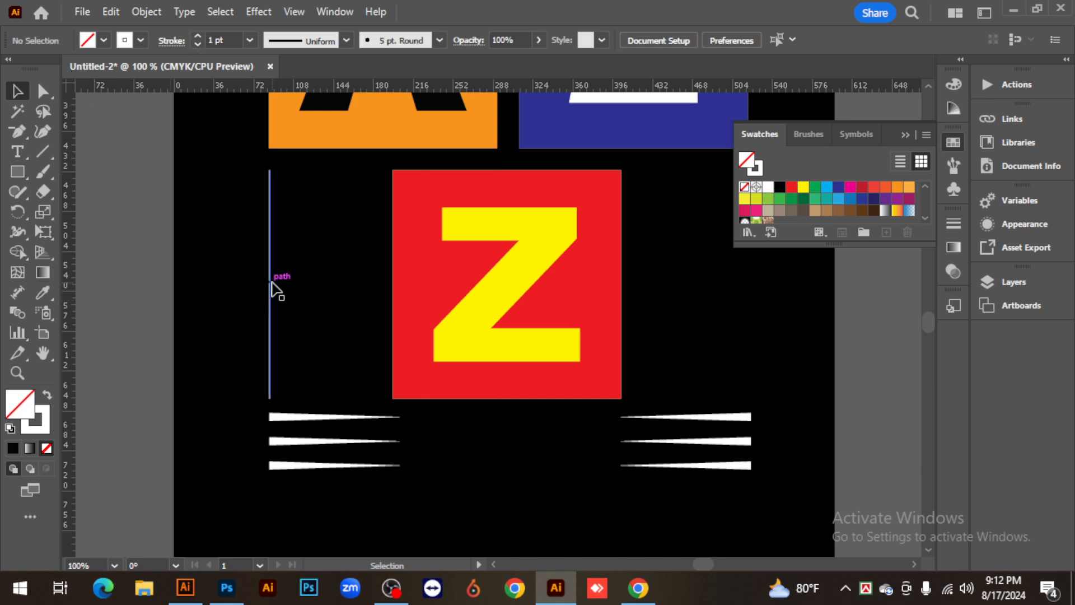
# - Copy the vertical line a short distance towards the red square and repeat the copy until 14 evenly spaced lines fill the gap
pyautogui.moveTo(272, 283); pyautogui.dragTo(279, 286)
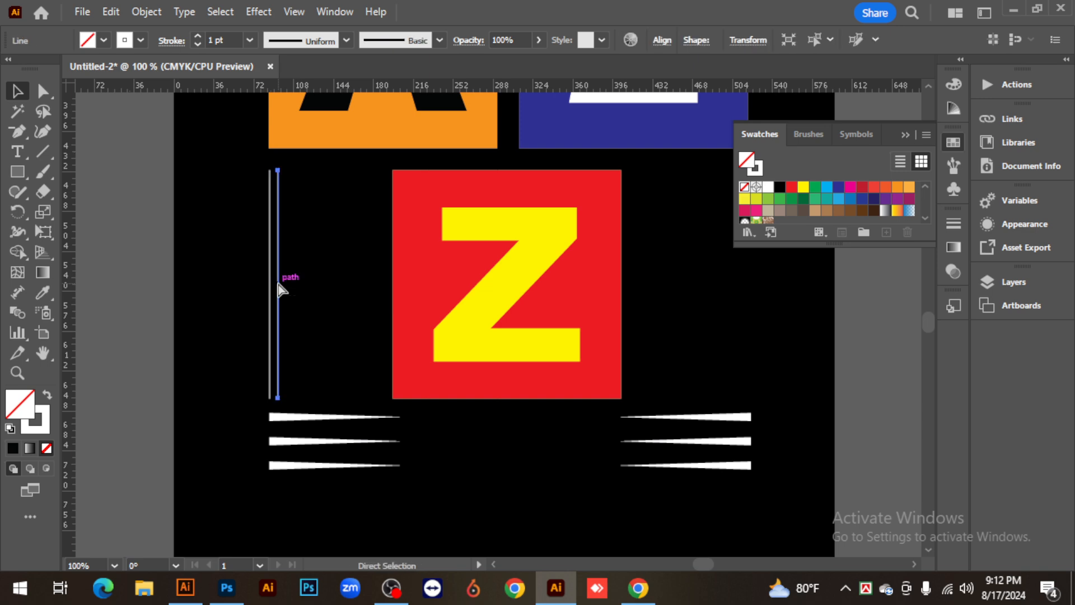
pyautogui.hotkey('ctrl', 'd')
pyautogui.hotkey('ctrl', 'd')
pyautogui.hotkey('ctrl', 'd')
pyautogui.hotkey('ctrl', 'd')
pyautogui.hotkey('ctrl', 'd')
pyautogui.hotkey('ctrl', 'd')
pyautogui.hotkey('ctrl', 'd')
pyautogui.hotkey('ctrl', 'd')
pyautogui.hotkey('ctrl', 'd')
pyautogui.hotkey('ctrl', 'd')
pyautogui.hotkey('ctrl', 'd')
pyautogui.hotkey('ctrl', 'd')
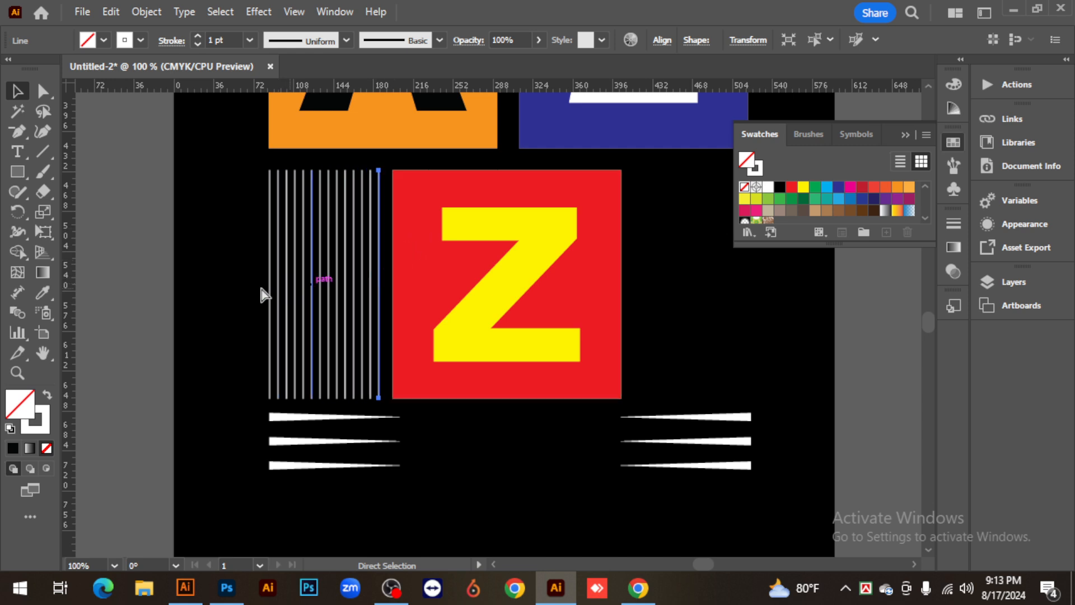
pyautogui.click(115, 293)
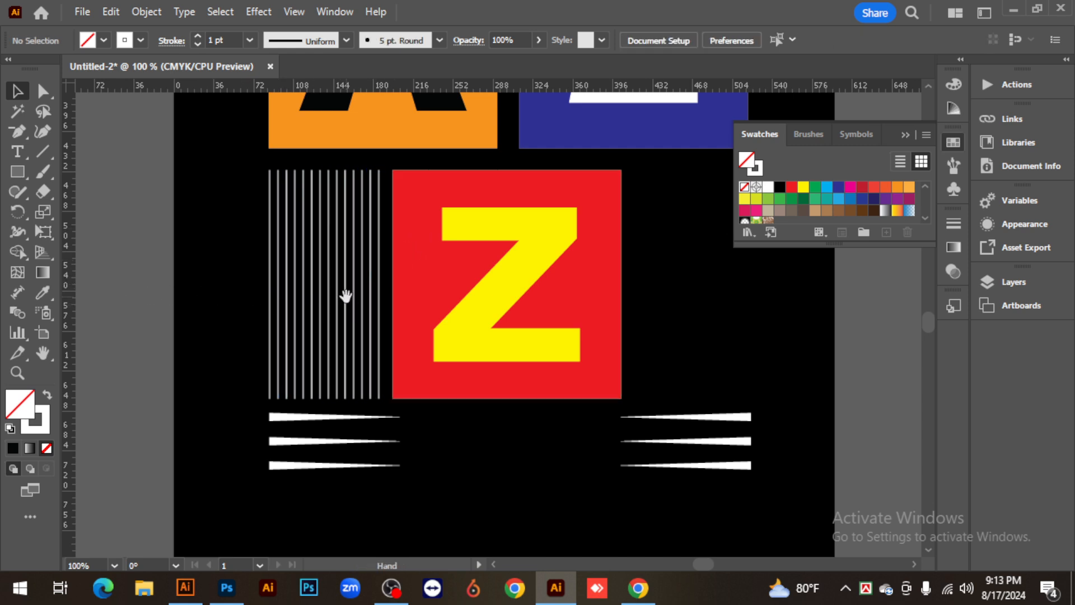
pyautogui.press('super')
pyautogui.press('space')
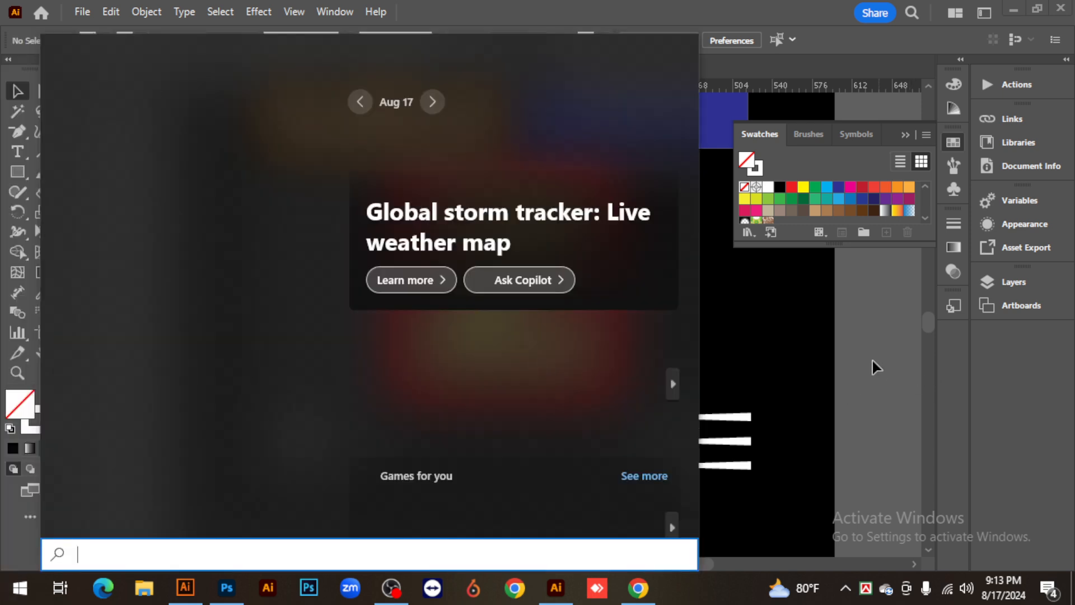
pyautogui.click(873, 359)
# - Stretch the whole set of vertical lines slightly wider towards the red square, leaving only a narrow gap
pyautogui.hotkey('ctrl', 'space')
pyautogui.keyDown('ctrl'); pyautogui.click(336, 316); pyautogui.keyUp('ctrl')
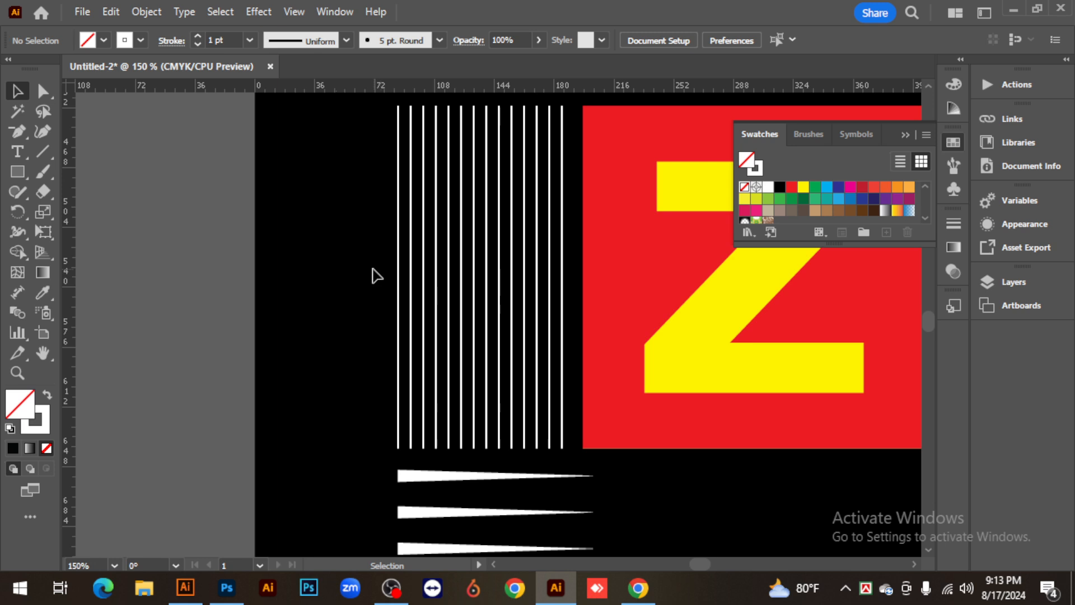
pyautogui.moveTo(372, 268); pyautogui.dragTo(564, 334)
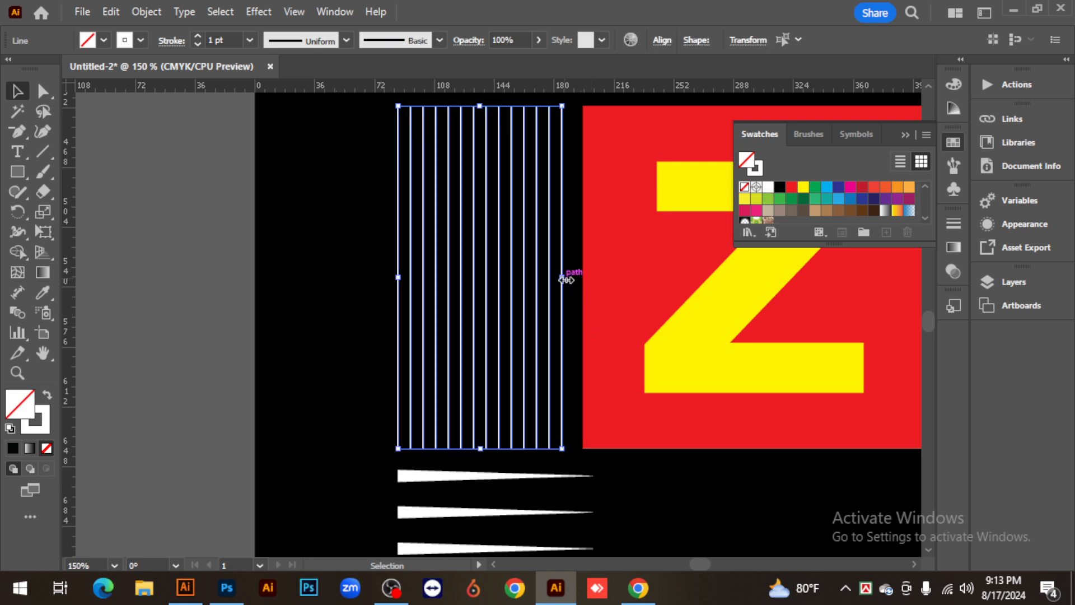
pyautogui.moveTo(565, 279); pyautogui.dragTo(574, 278)
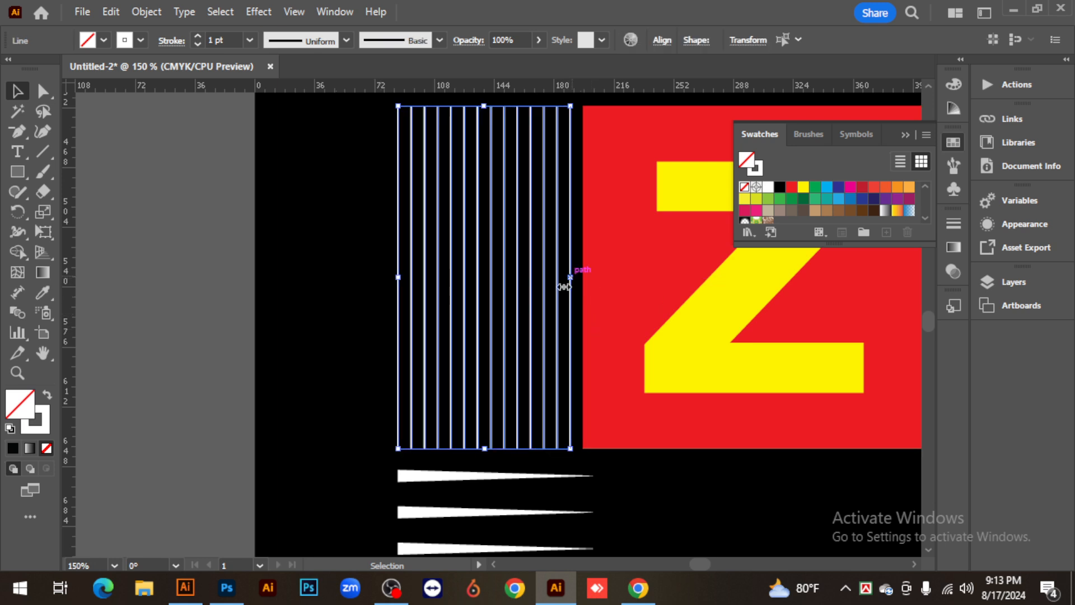
pyautogui.click(205, 330)
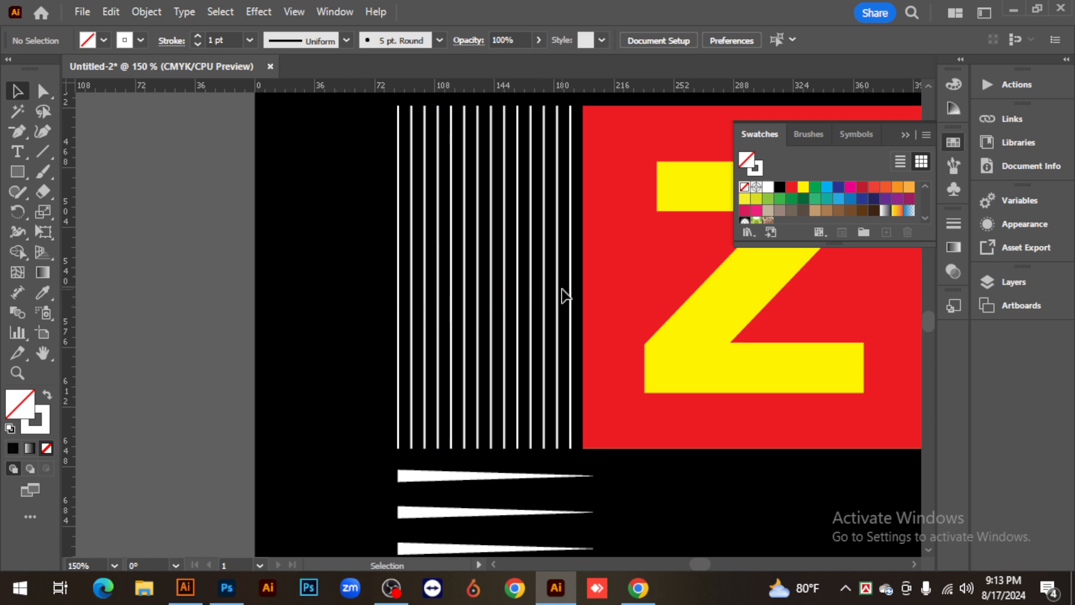
# - Duplicate the set of vertical lines to the opposite side of the red Z square, at the same height
pyautogui.hotkey('ctrl', '-')
pyautogui.hotkey('ctrl', '-')
pyautogui.hotkey('ctrl', '-')
pyautogui.press('space')
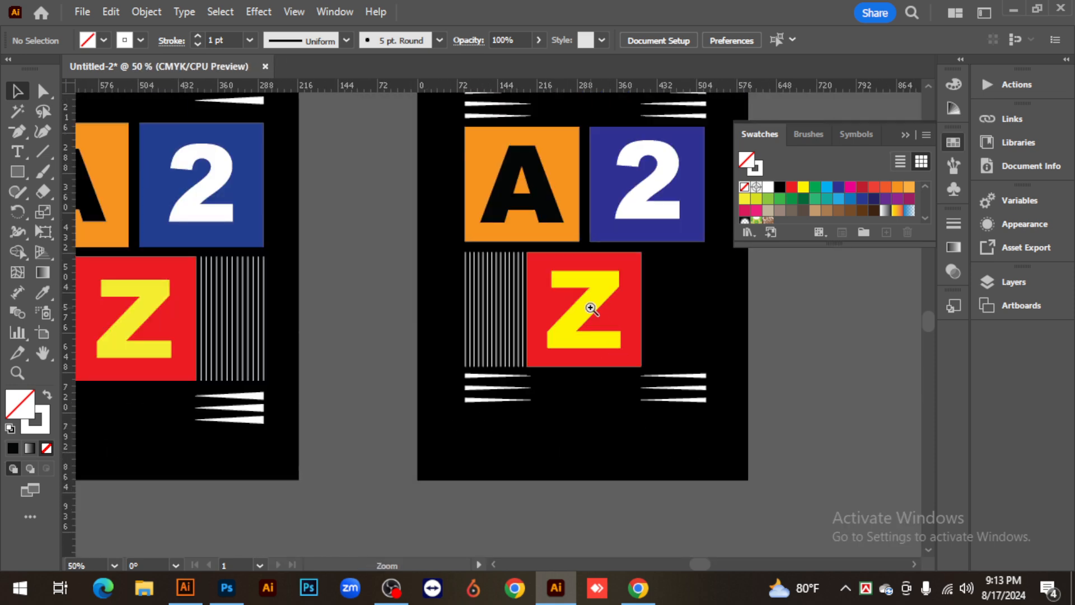
pyautogui.hotkey('ctrl', '+')
pyautogui.hotkey('ctrl', '+')
pyautogui.moveTo(319, 312); pyautogui.dragTo(805, 361)
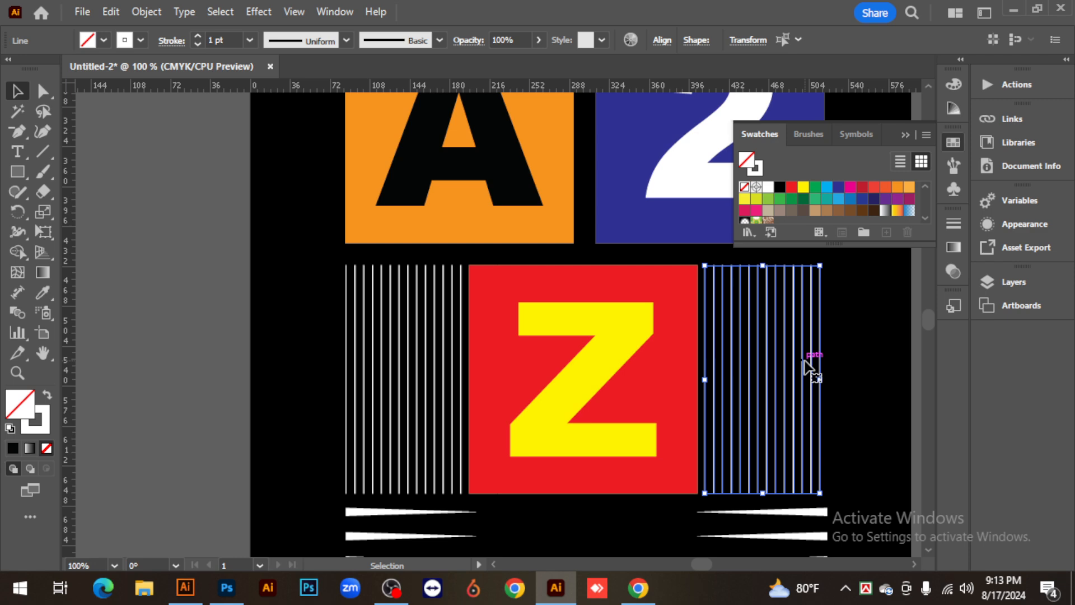
pyautogui.click(872, 413)
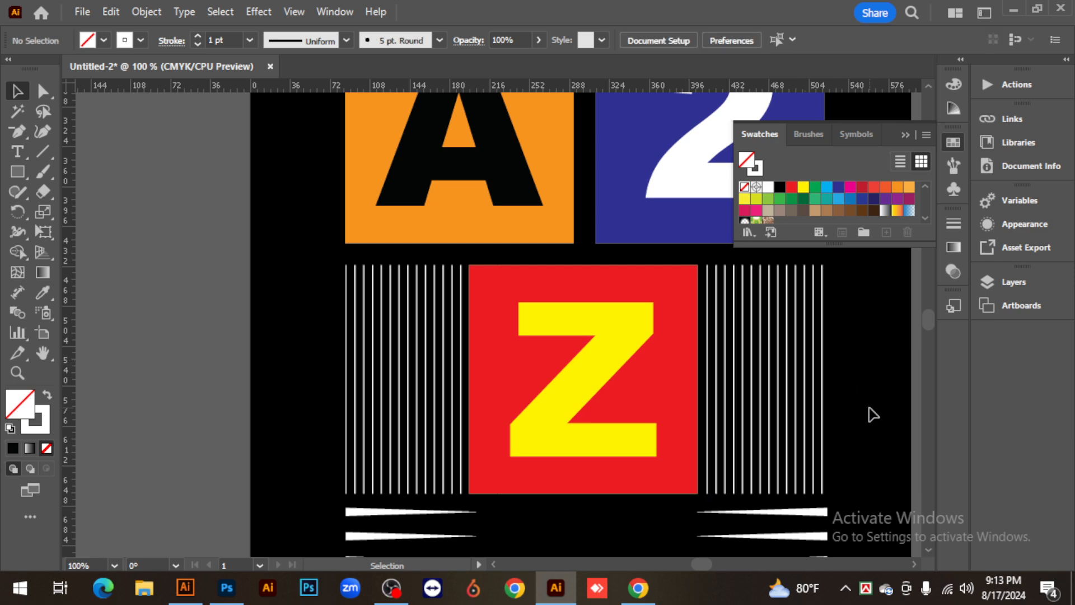
# - Compare the recreated A2Z design with the reference design beside it
pyautogui.hotkey('ctrl', '-')
pyautogui.hotkey('ctrl', '-')
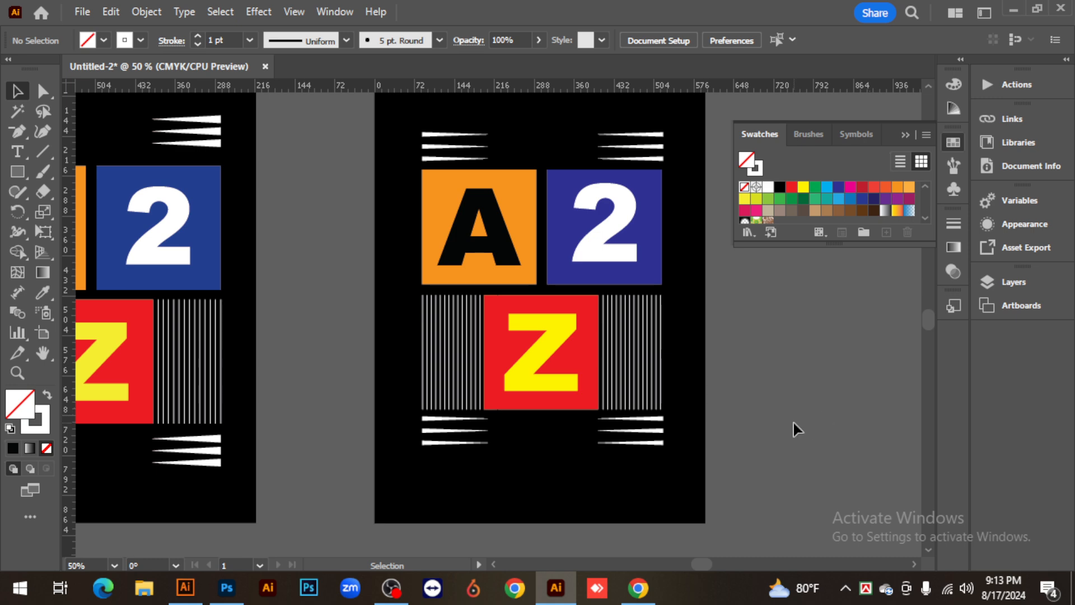
pyautogui.scroll(1, 797, 429)
pyautogui.click(608, 339)
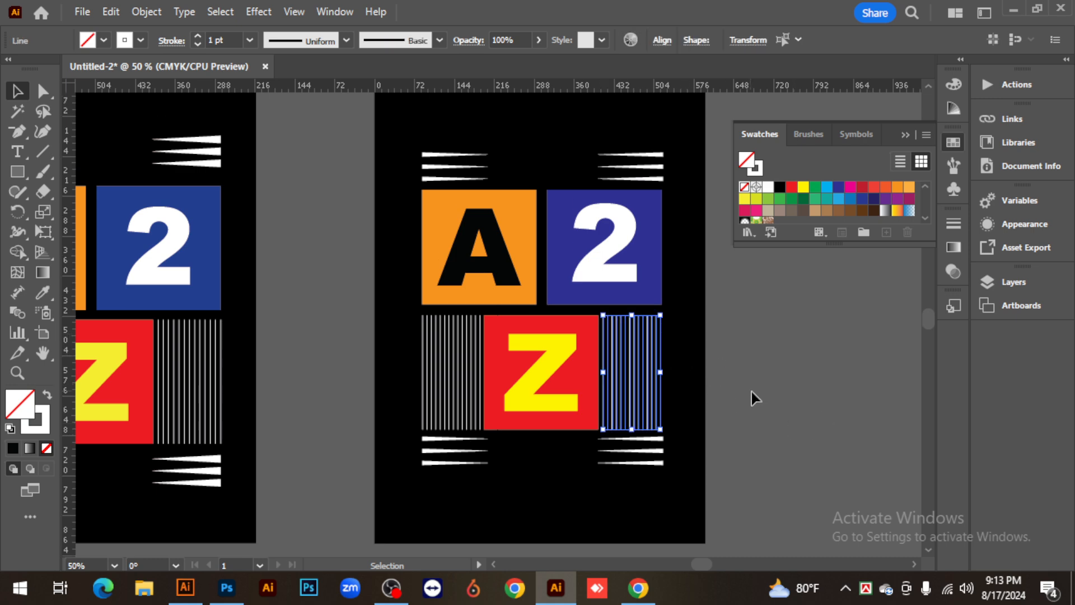
pyautogui.click(763, 400)
pyautogui.hotkey('ctrl', '-')
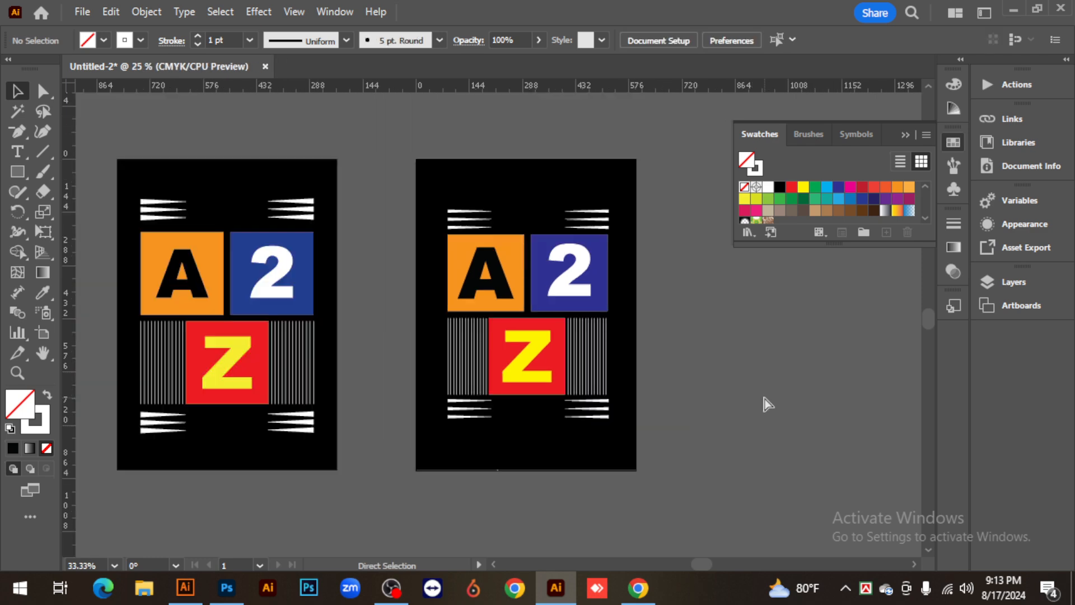
pyautogui.hotkey('ctrl', '-')
pyautogui.moveTo(453, 220); pyautogui.dragTo(593, 421)
pyautogui.click(659, 383)
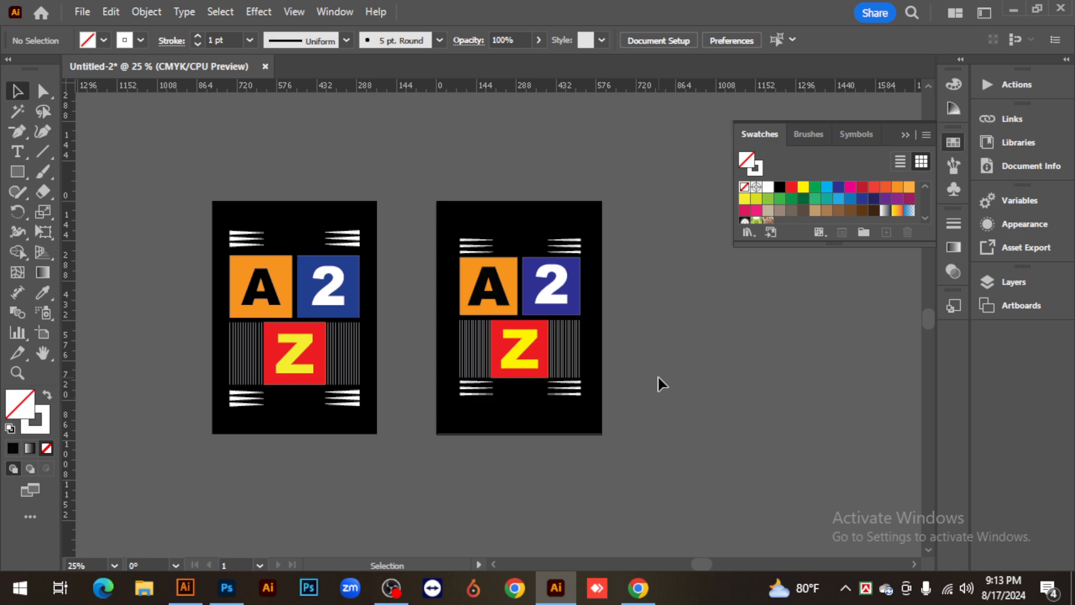
pyautogui.scroll(1, 499, 339)
pyautogui.moveTo(428, 177); pyautogui.dragTo(624, 432)
pyautogui.click(751, 379)
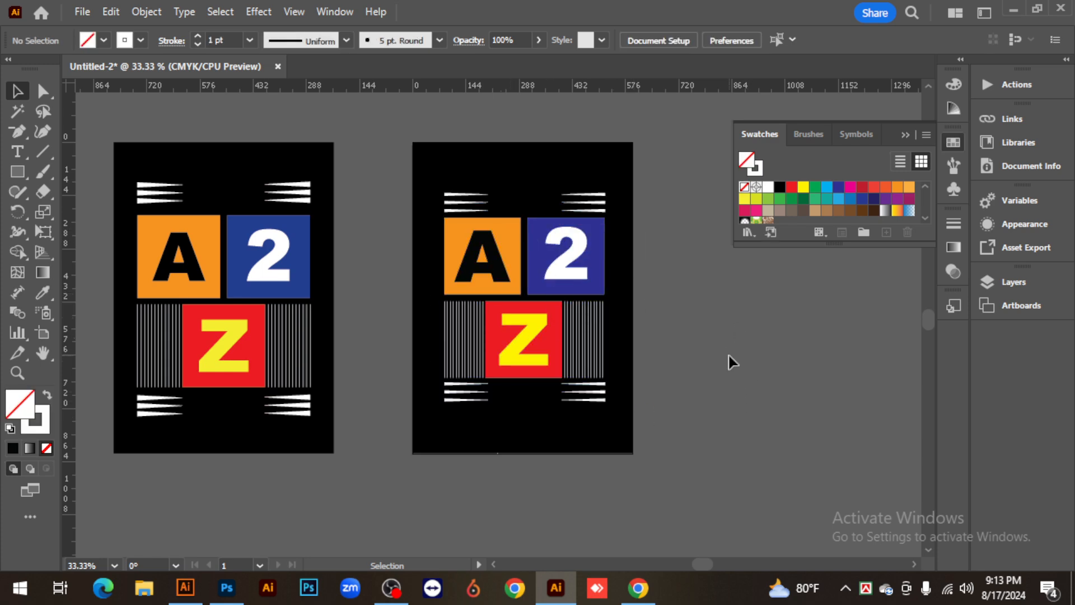
pyautogui.moveTo(413, 140); pyautogui.dragTo(649, 476)
pyautogui.click(663, 316)
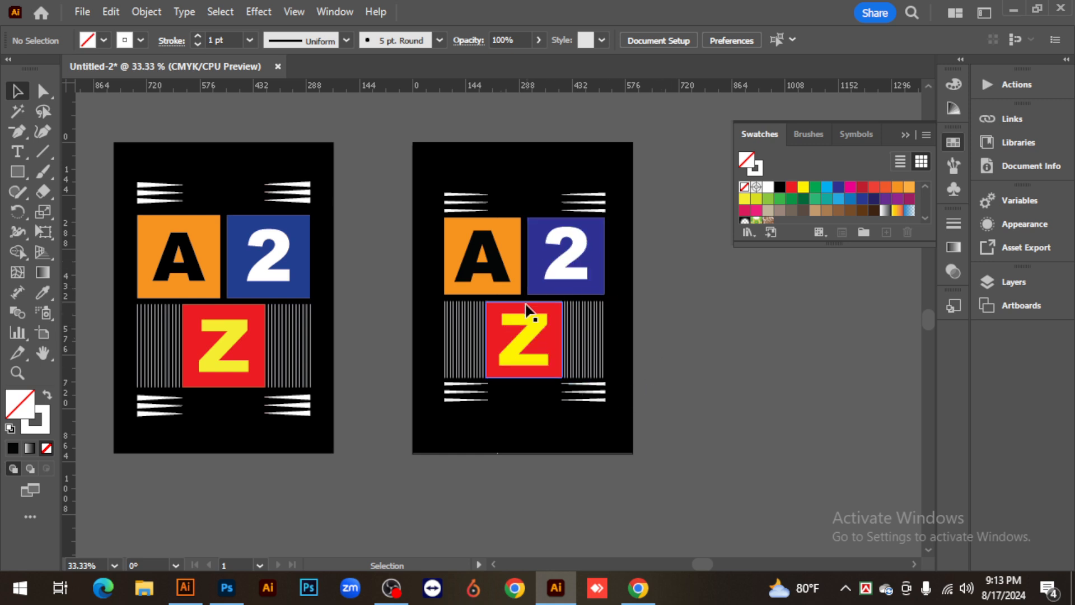
pyautogui.keyDown('ctrl'); pyautogui.click(524, 303); pyautogui.keyUp('ctrl')
pyautogui.moveTo(701, 392); pyautogui.dragTo(706, 372)
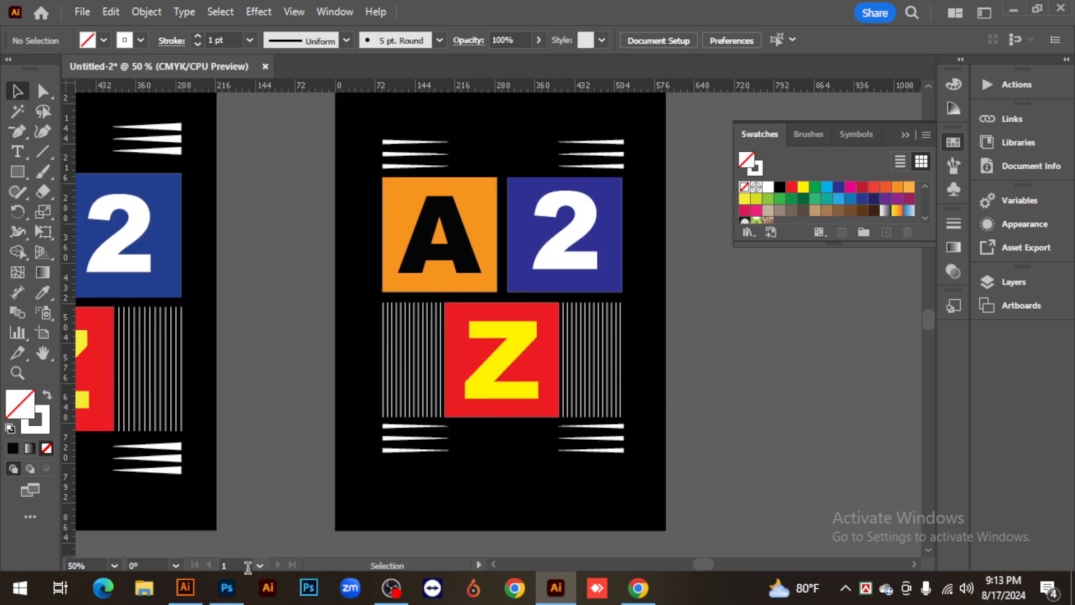
# - Switch to Photoshop and close Rectangle 11.psb and White T-shirt Mockup 1.psd without saving the mockup's changes
pyautogui.click(227, 588)
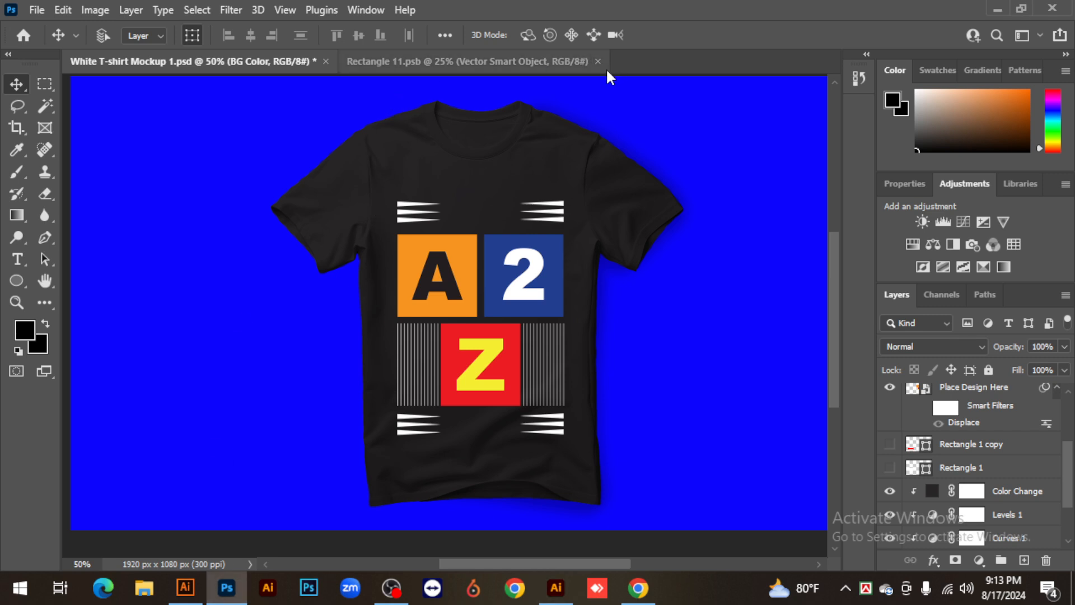
pyautogui.hotkey('ctrl', '-')
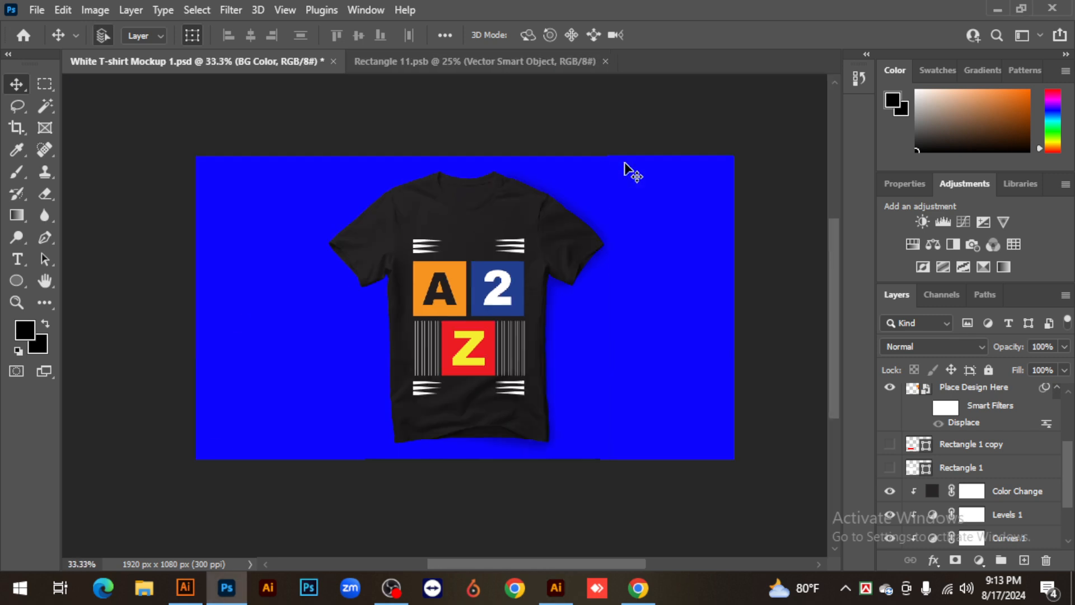
pyautogui.click(598, 61)
pyautogui.click(333, 61)
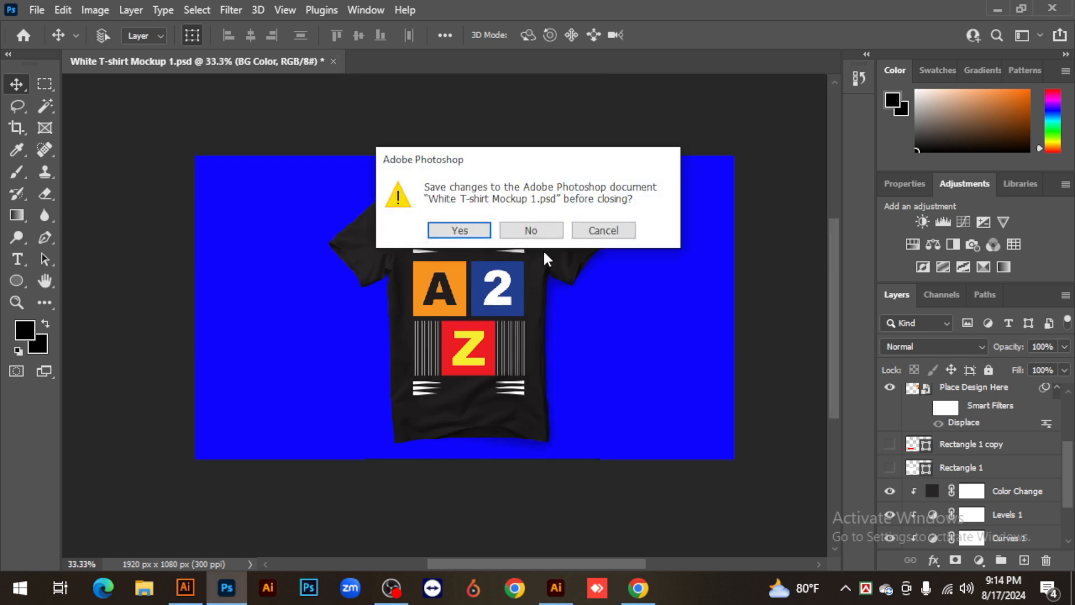
pyautogui.click(528, 231)
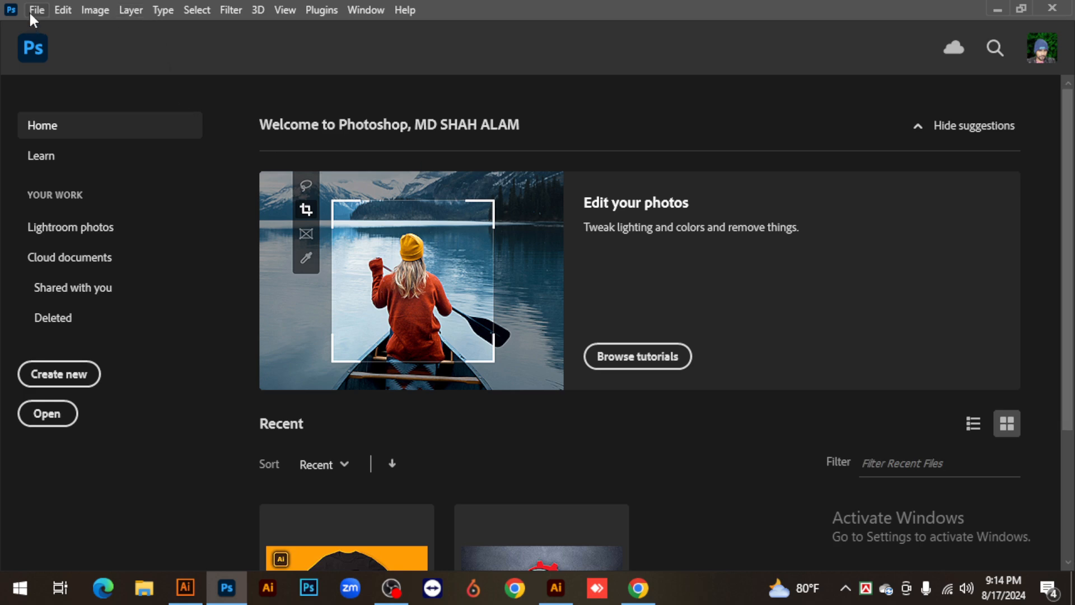
# - Reopen the recent file White T-shirt Mockup 1.psd
pyautogui.scroll(-1, 391, 369)
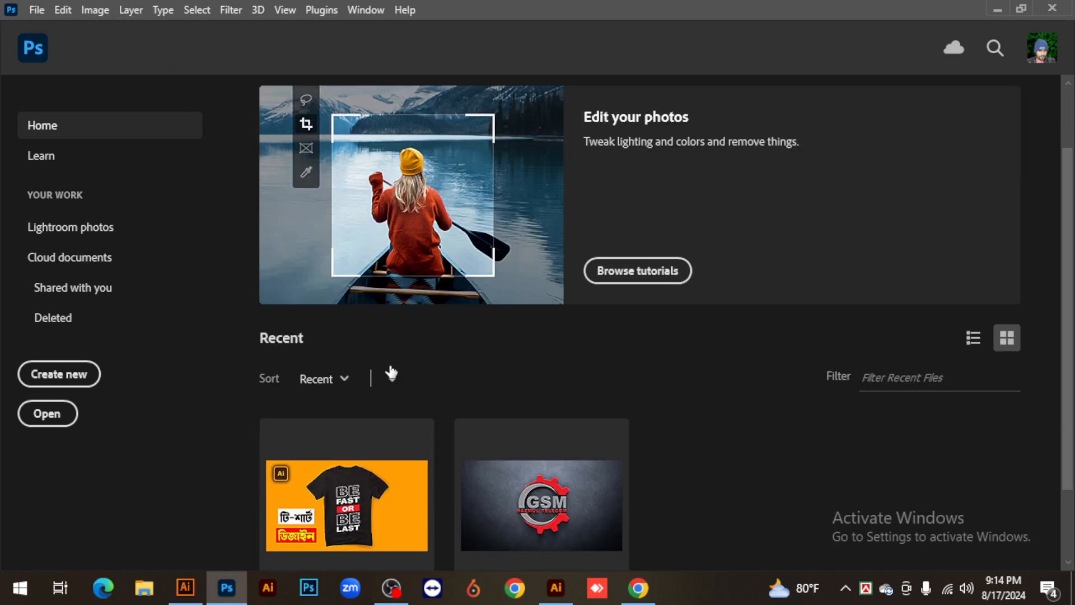
pyautogui.click(348, 513)
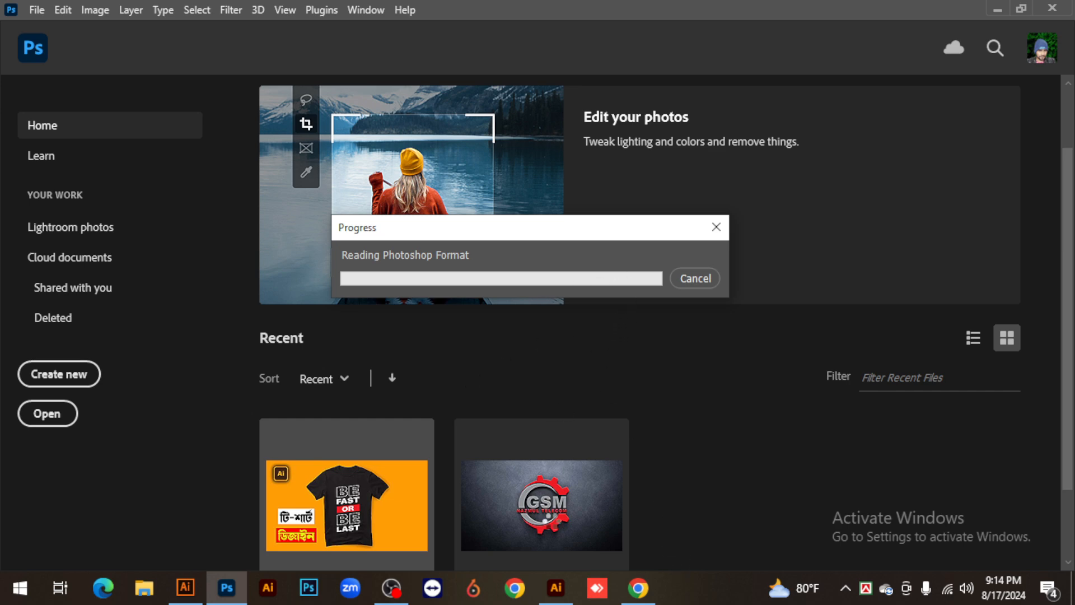
pyautogui.click(556, 588)
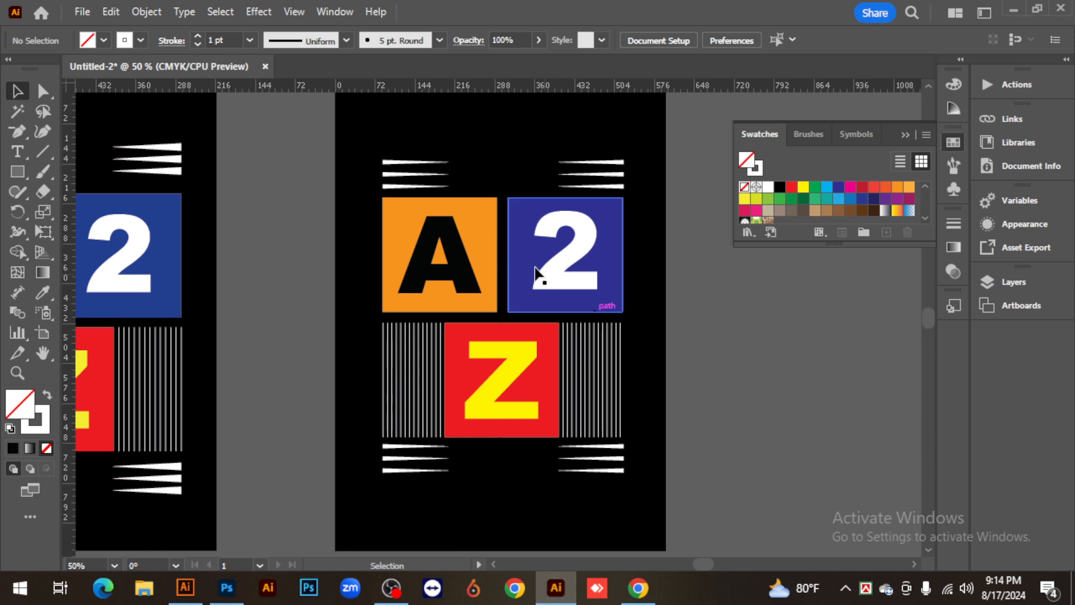
pyautogui.moveTo(364, 137); pyautogui.dragTo(629, 506)
pyautogui.click(717, 432)
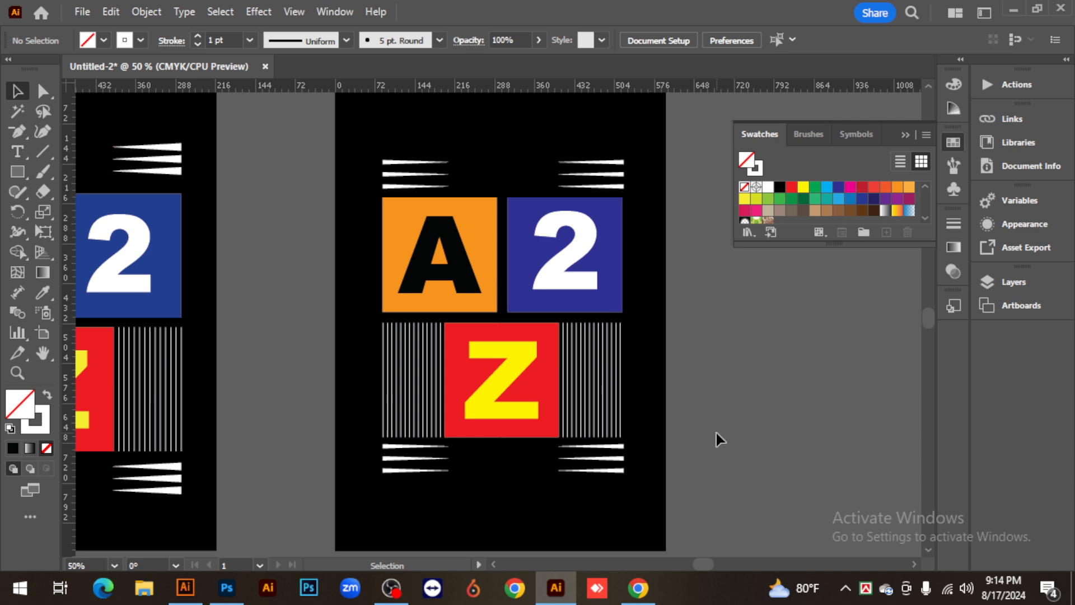
pyautogui.click(227, 587)
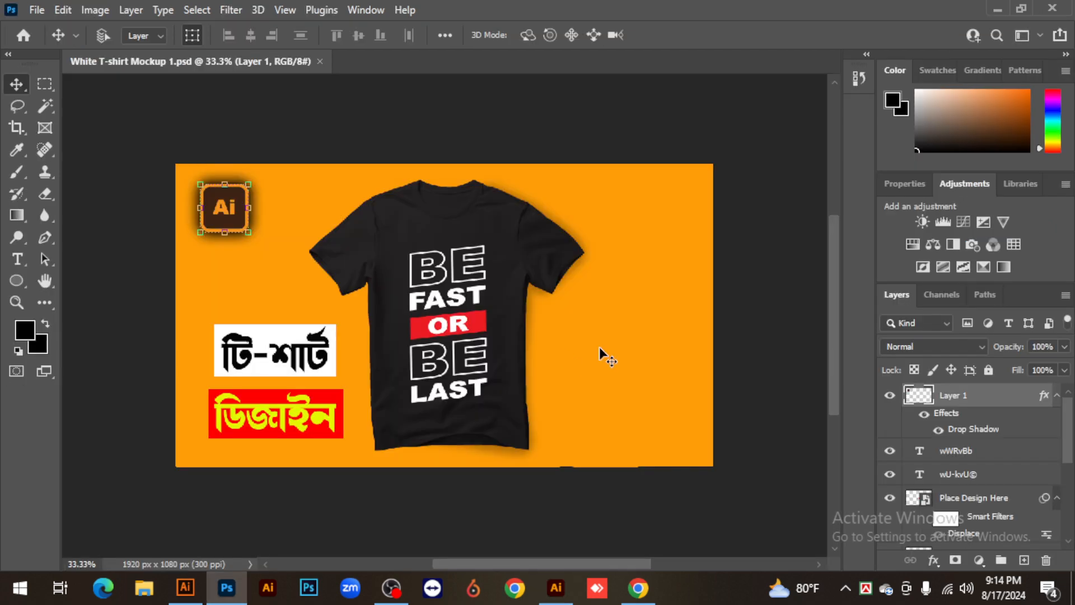
# - Hide the Ai logo layer, both Bengali text layers and the two rectangles behind them in the mockup
pyautogui.scroll(-1, 420, 294)
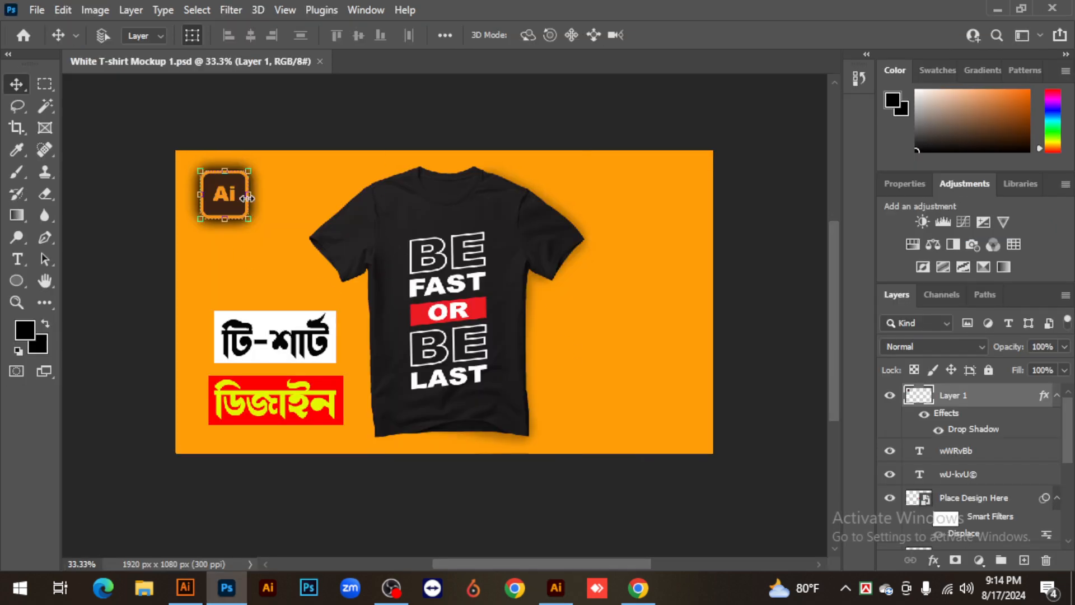
pyautogui.click(45, 84)
pyautogui.scroll(-1, 381, 257)
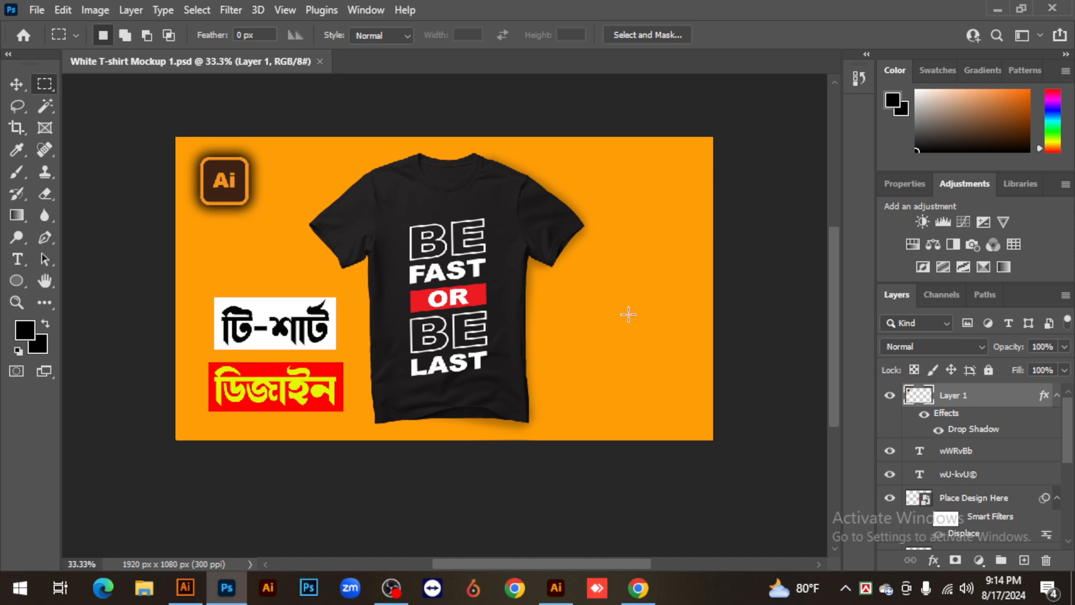
pyautogui.click(891, 396)
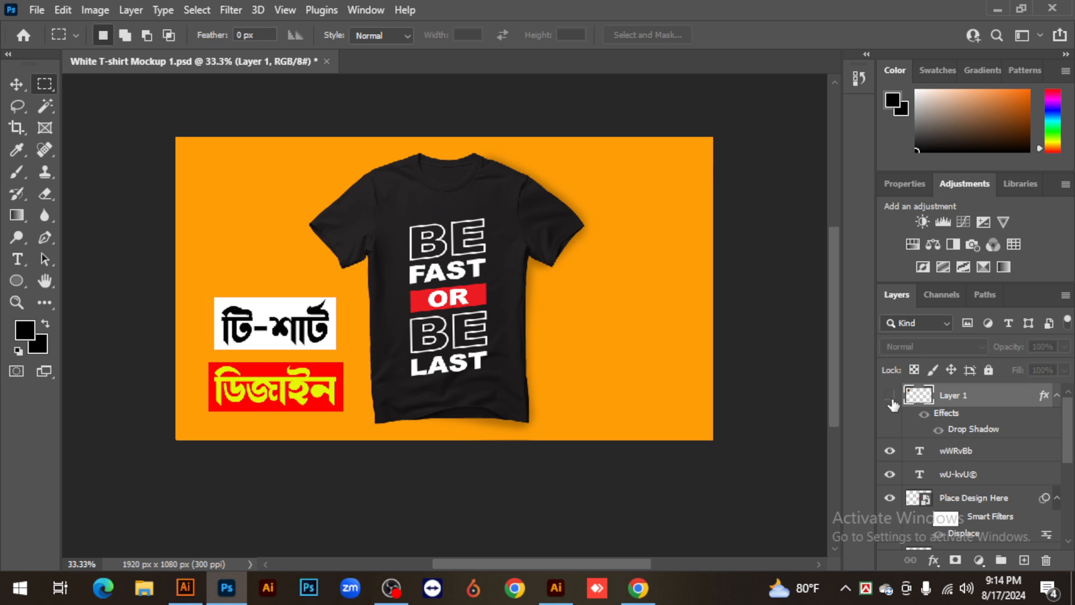
pyautogui.scroll(-3, 890, 442)
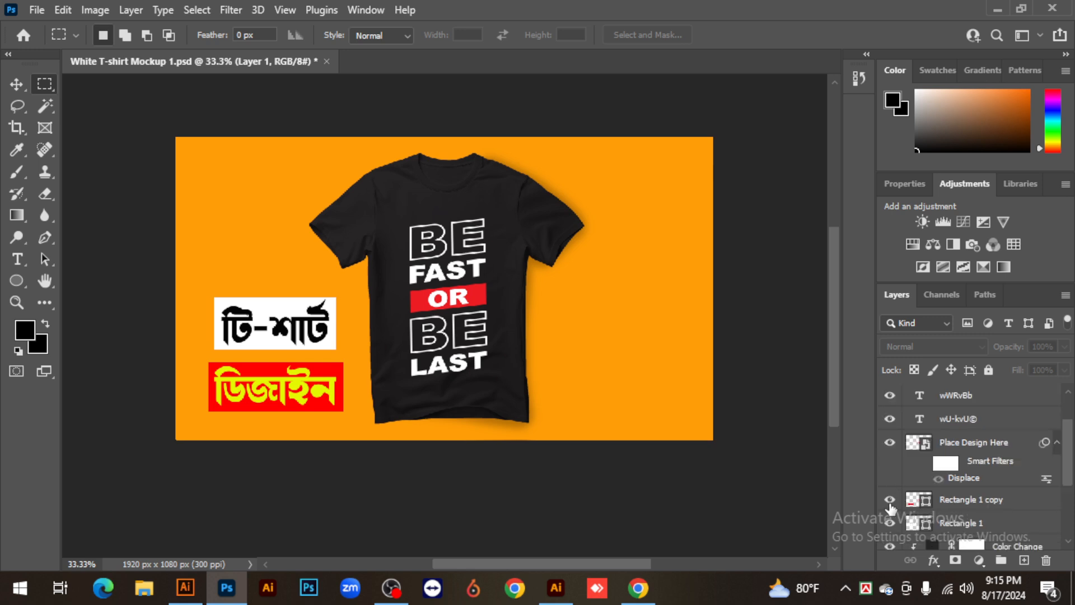
pyautogui.click(890, 501)
pyautogui.click(889, 524)
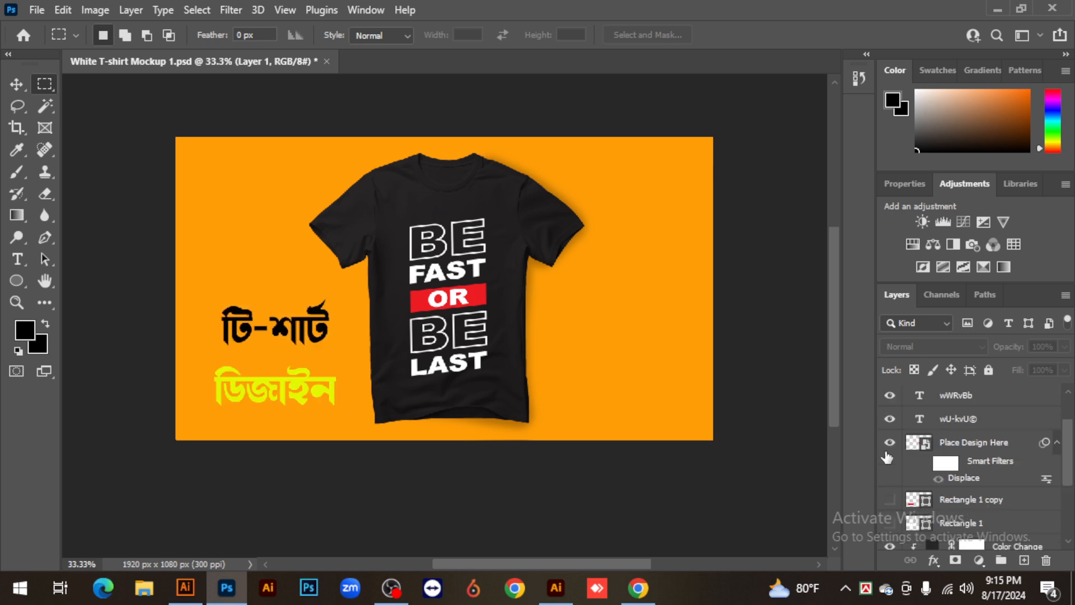
pyautogui.click(890, 418)
pyautogui.click(889, 395)
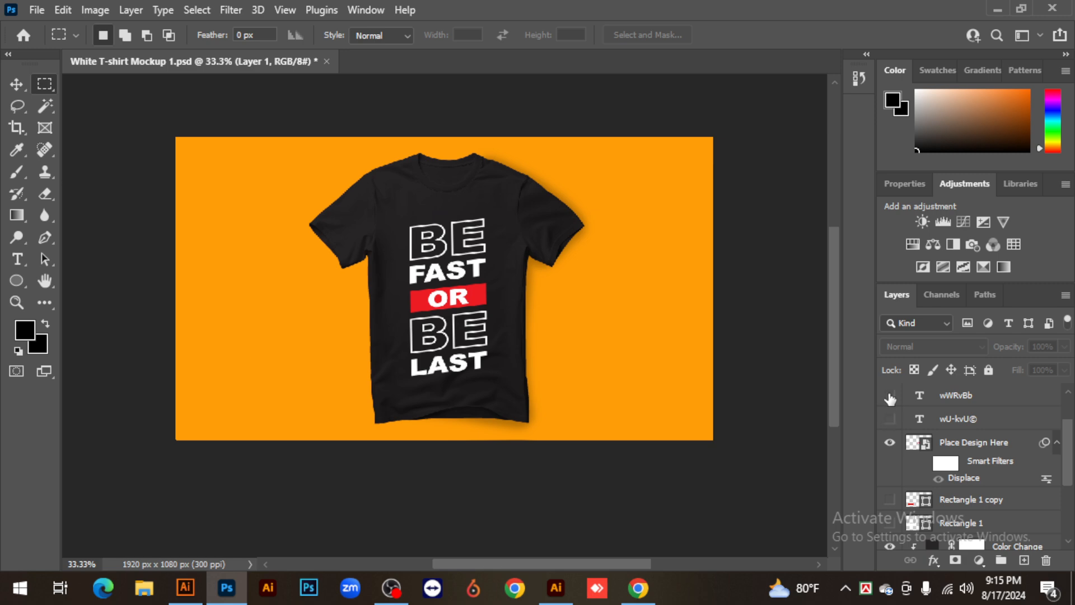
# - Change the BG Color fill layer to bright blue, #071eff
pyautogui.scroll(-5, 914, 485)
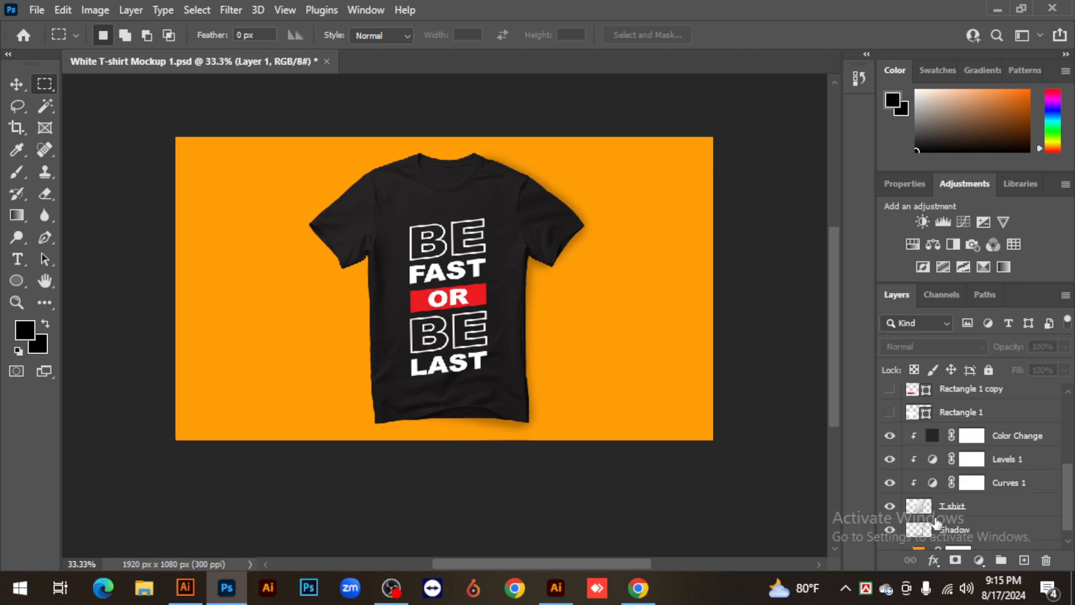
pyautogui.doubleClick(919, 539)
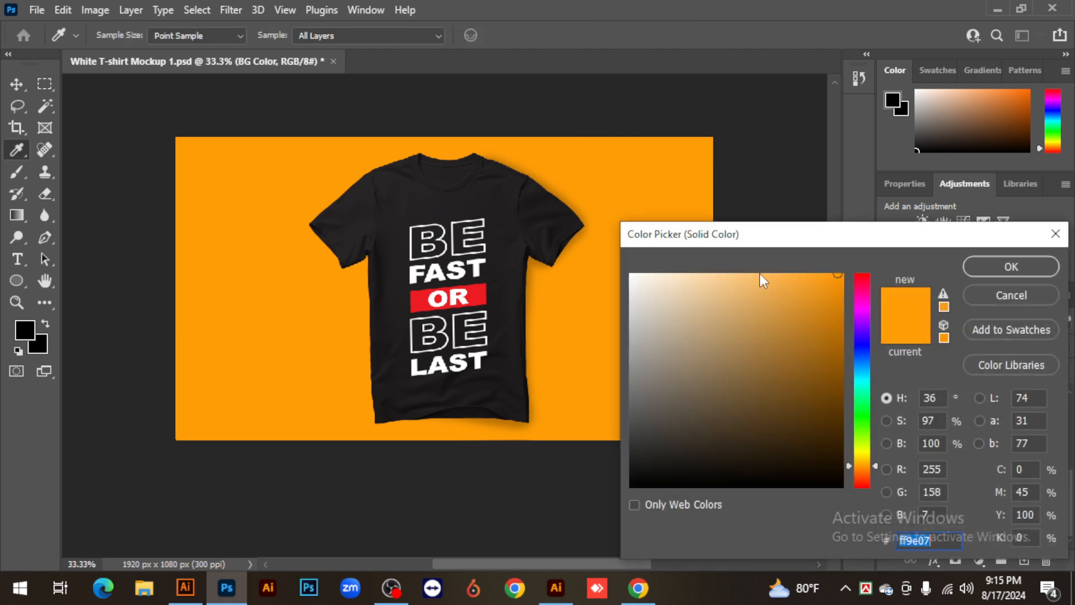
pyautogui.click(861, 349)
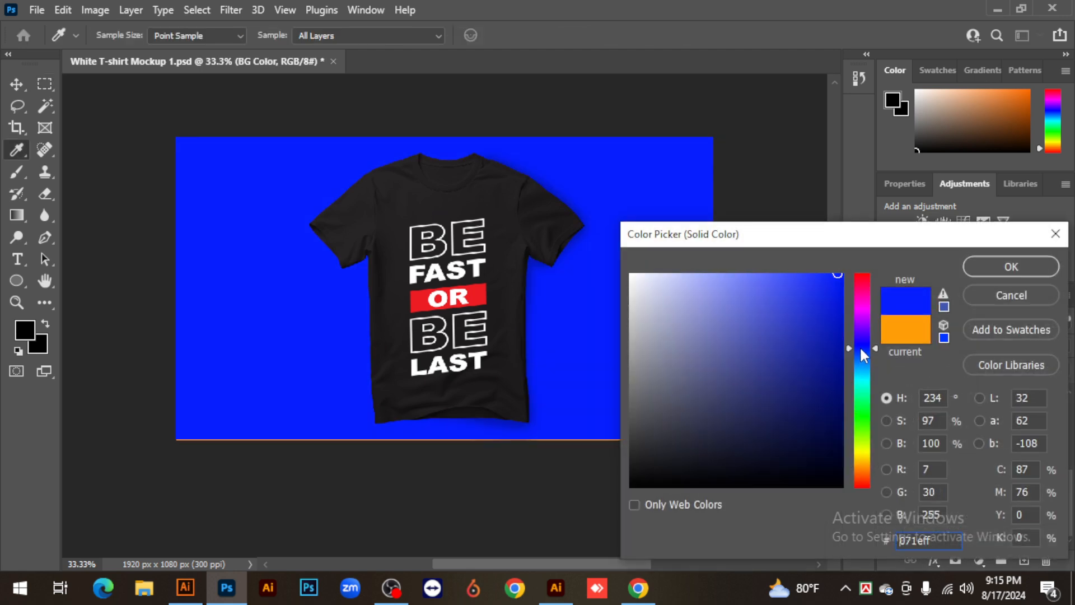
pyautogui.click(986, 267)
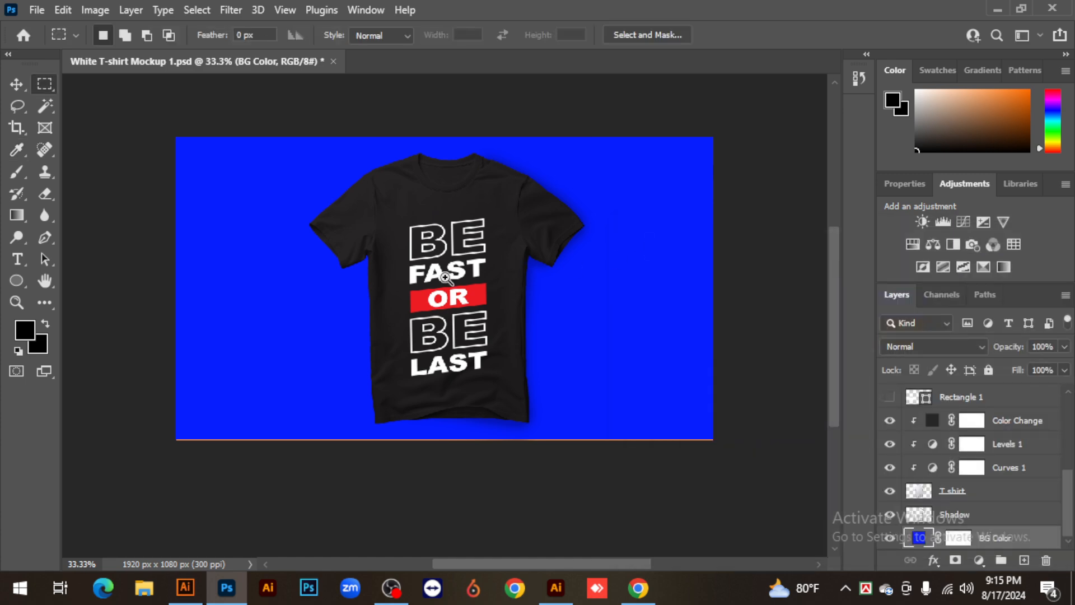
pyautogui.keyDown('ctrl'); pyautogui.click(445, 277); pyautogui.keyUp('ctrl')
pyautogui.hotkey('ctrl', '-')
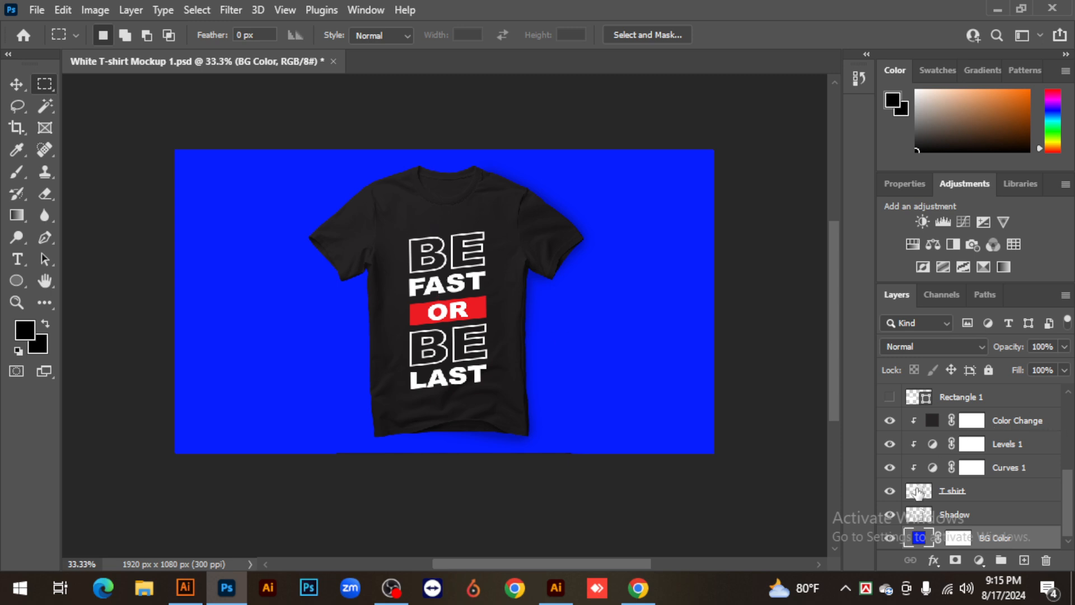
# - Open the Place Design Here smart object and bring the complete A2Z artwork into it from Illustrator
pyautogui.scroll(3, 915, 498)
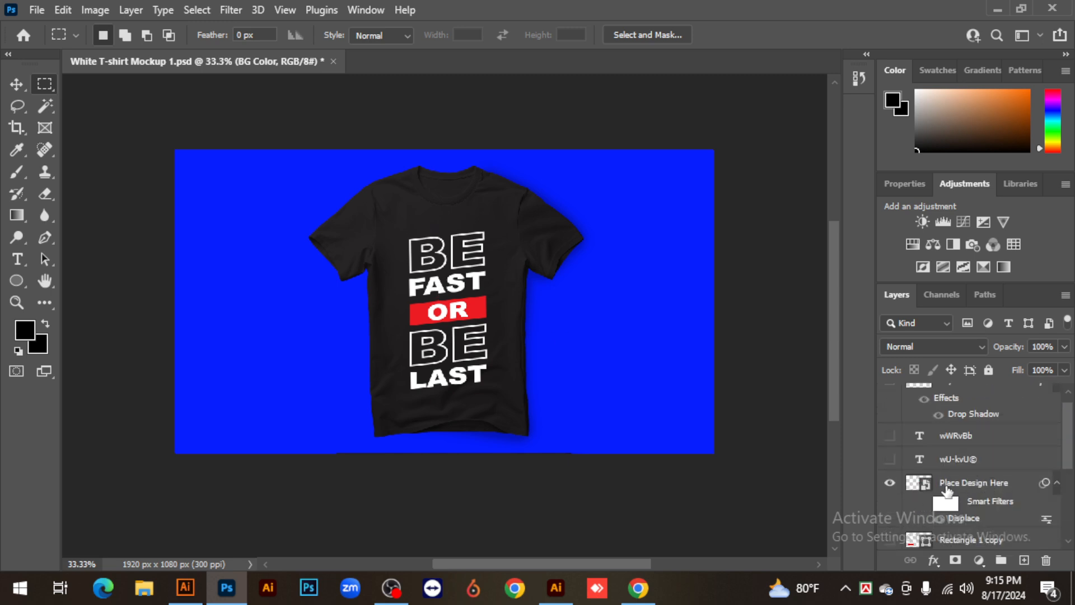
pyautogui.doubleClick(912, 485)
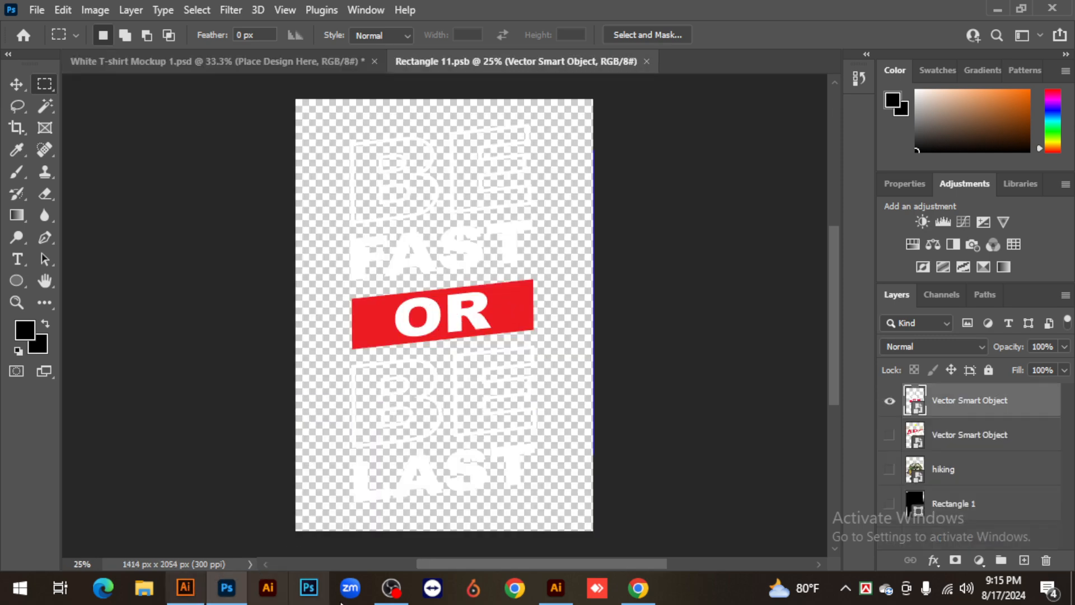
pyautogui.click(556, 587)
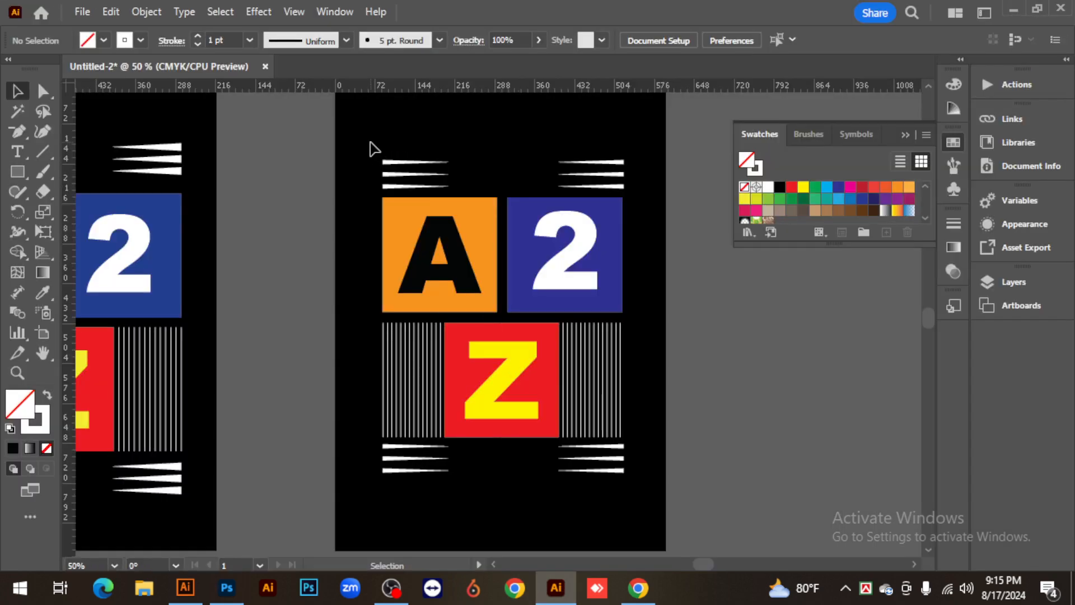
pyautogui.moveTo(371, 143); pyautogui.dragTo(639, 491)
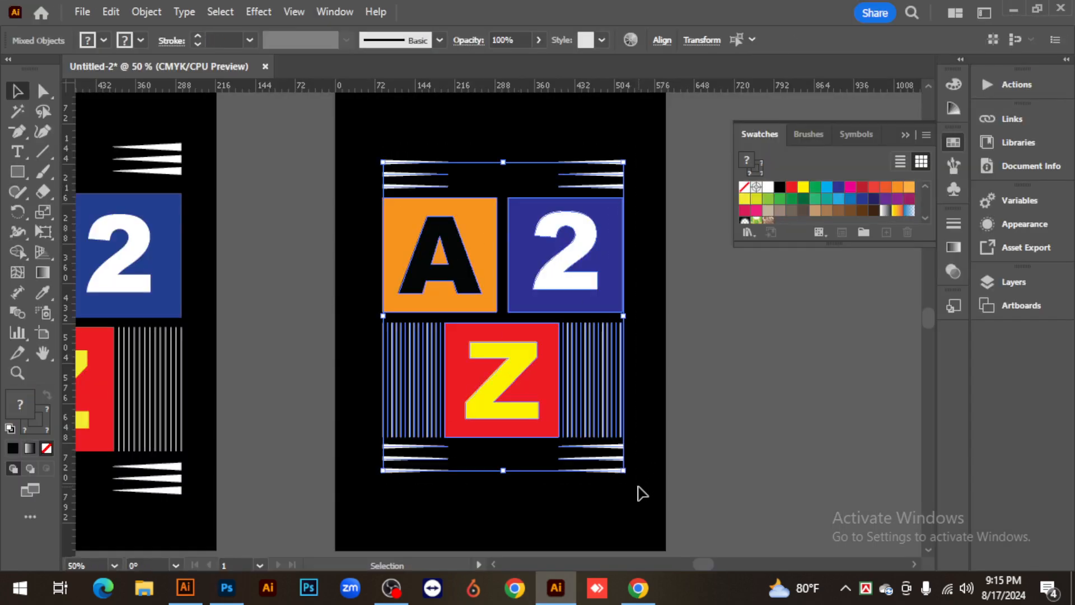
pyautogui.moveTo(523, 275); pyautogui.dragTo(448, 279)
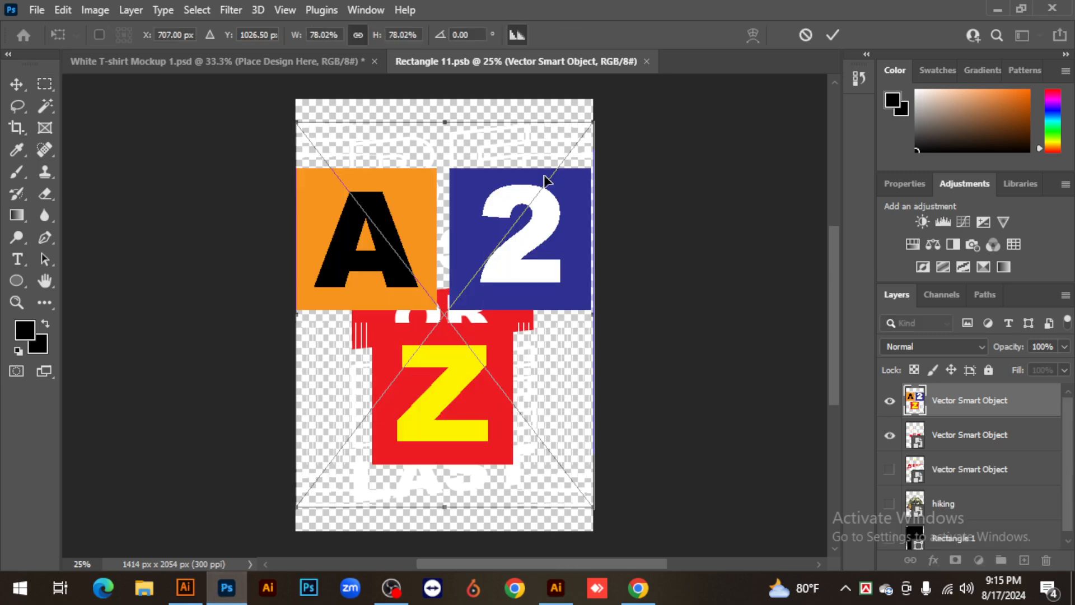
# - Scale the placed A2Z artwork to about 68.38% and place it horizontally centred at about Y 1018 px
pyautogui.moveTo(595, 122); pyautogui.dragTo(575, 147)
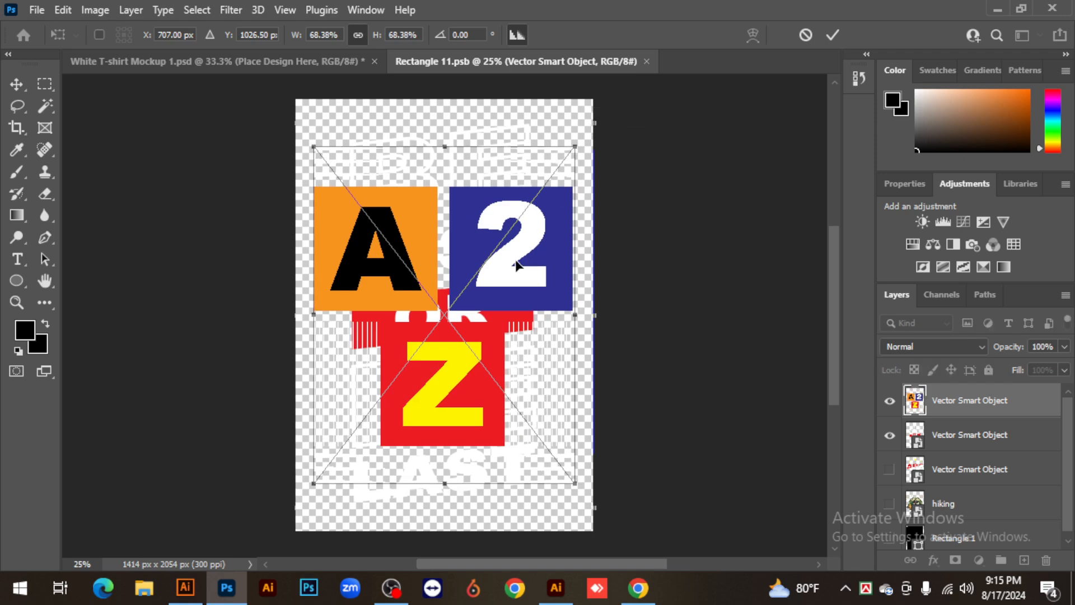
pyautogui.moveTo(515, 259); pyautogui.dragTo(517, 261)
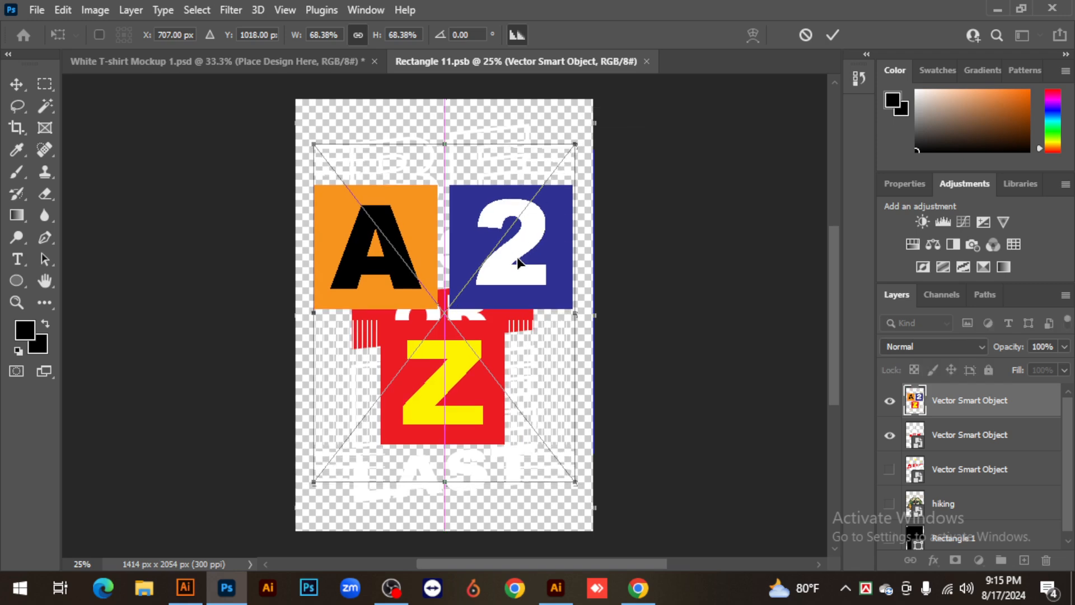
pyautogui.click(833, 35)
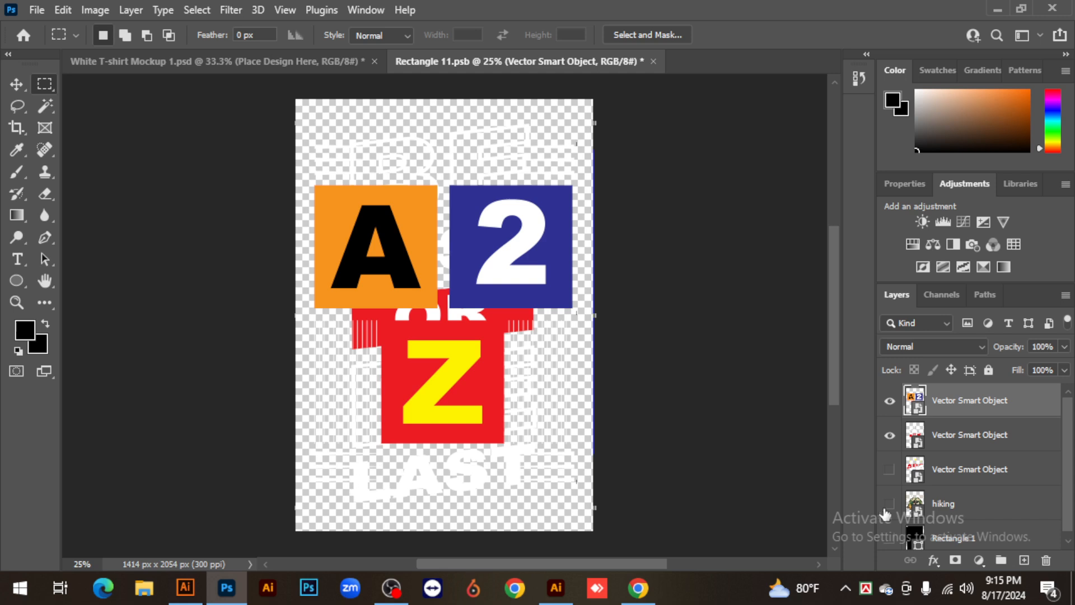
# - Hide the old BE FAST OR BE LAST layer, save Rectangle 11.psb and return to the T-shirt mockup
pyautogui.click(891, 439)
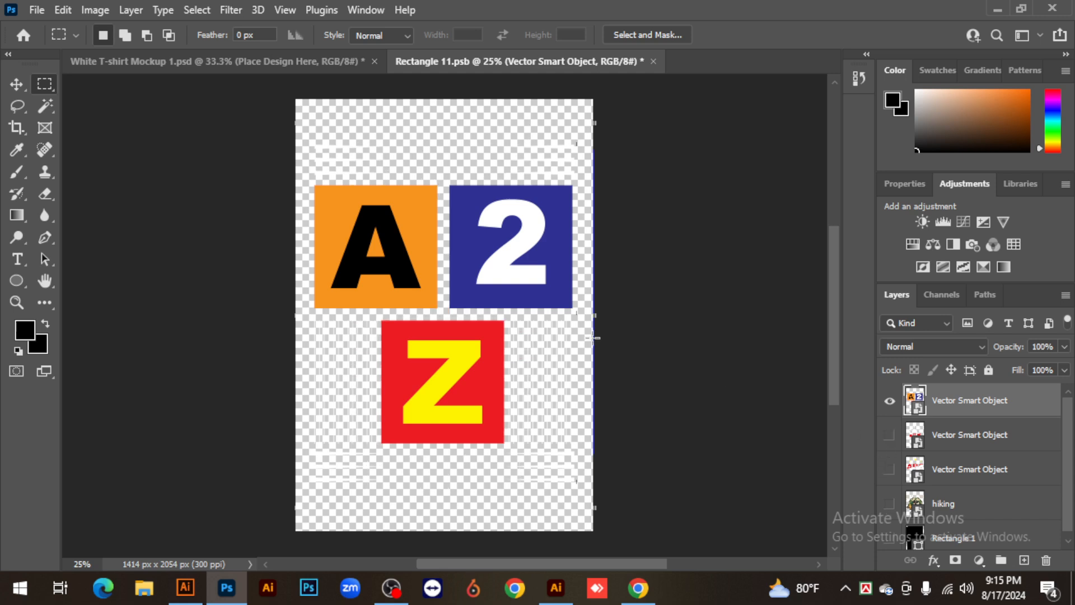
pyautogui.hotkey('ctrl', 's')
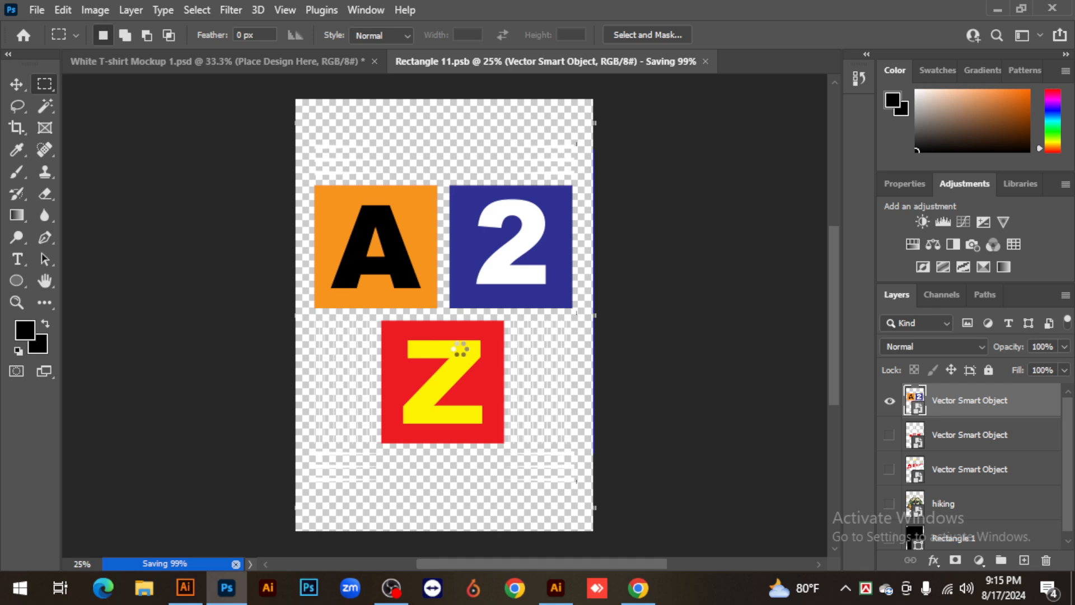
pyautogui.click(224, 62)
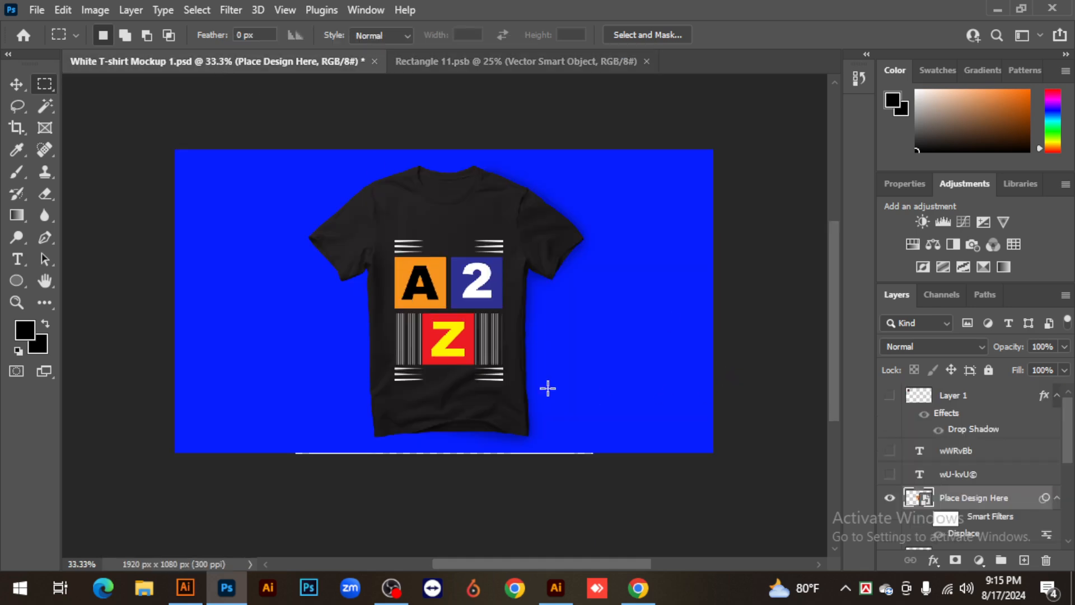
# - Examine the A2Z design on the black T-shirt up close and as a whole
pyautogui.scroll(1, 445, 333)
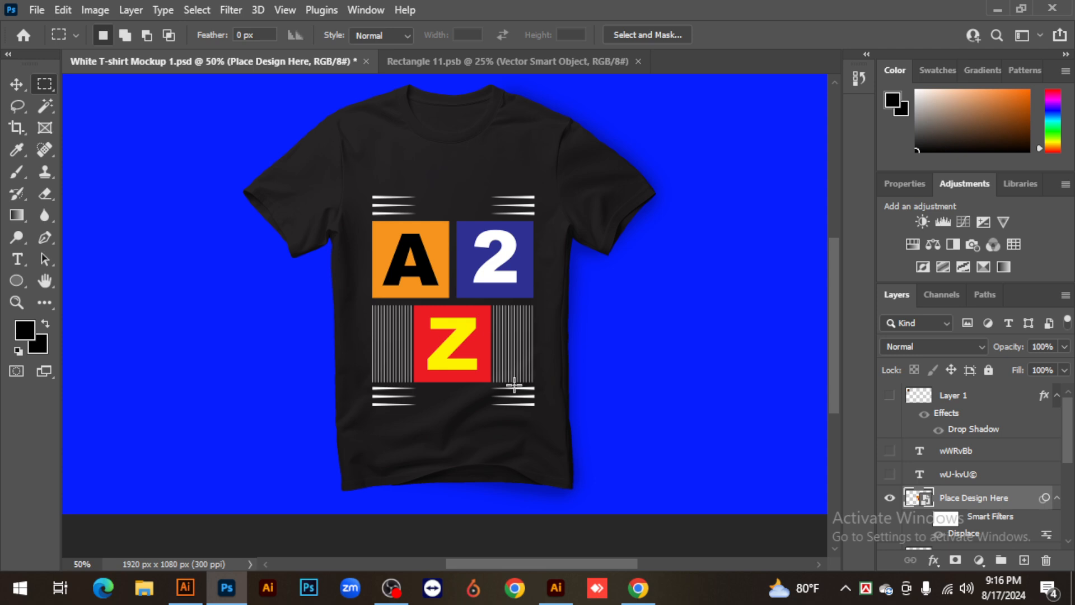
pyautogui.scroll(2, 705, 425)
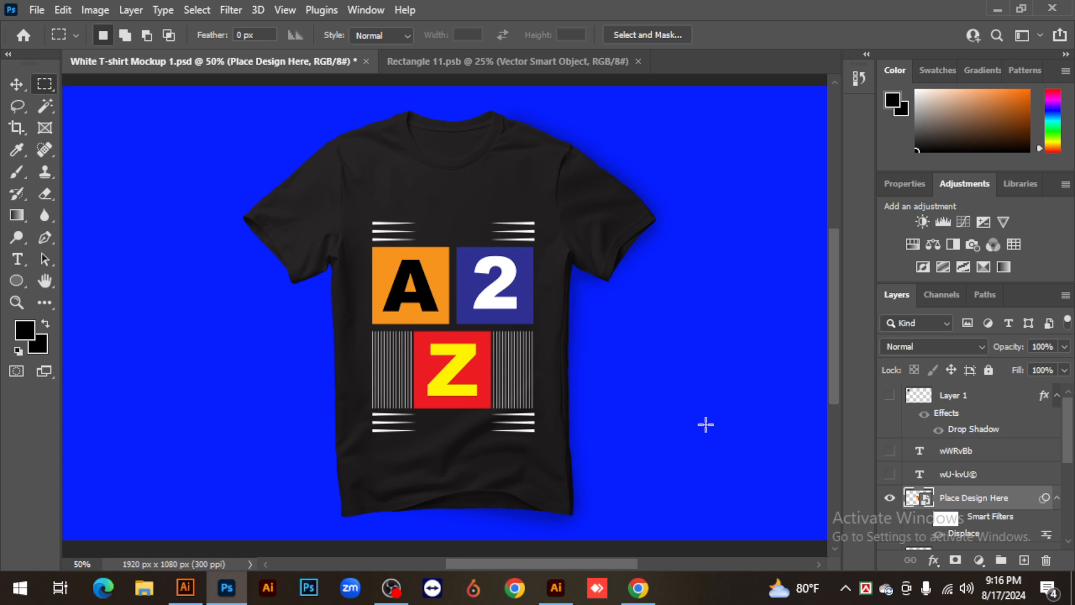
pyautogui.keyDown('ctrl'); pyautogui.click(453, 326); pyautogui.keyUp('ctrl')
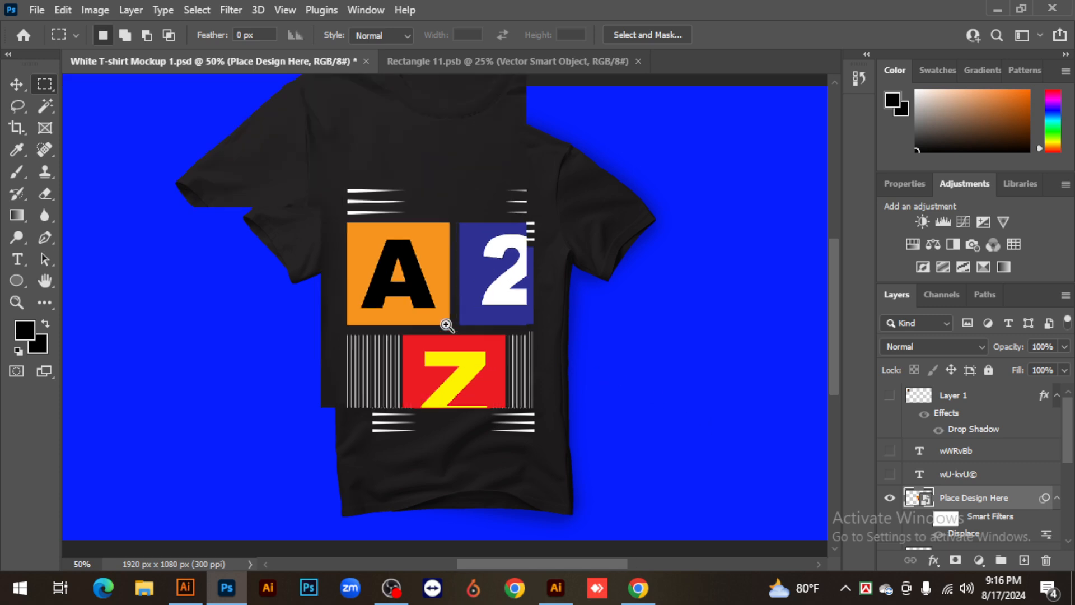
pyautogui.scroll(-1, 488, 356)
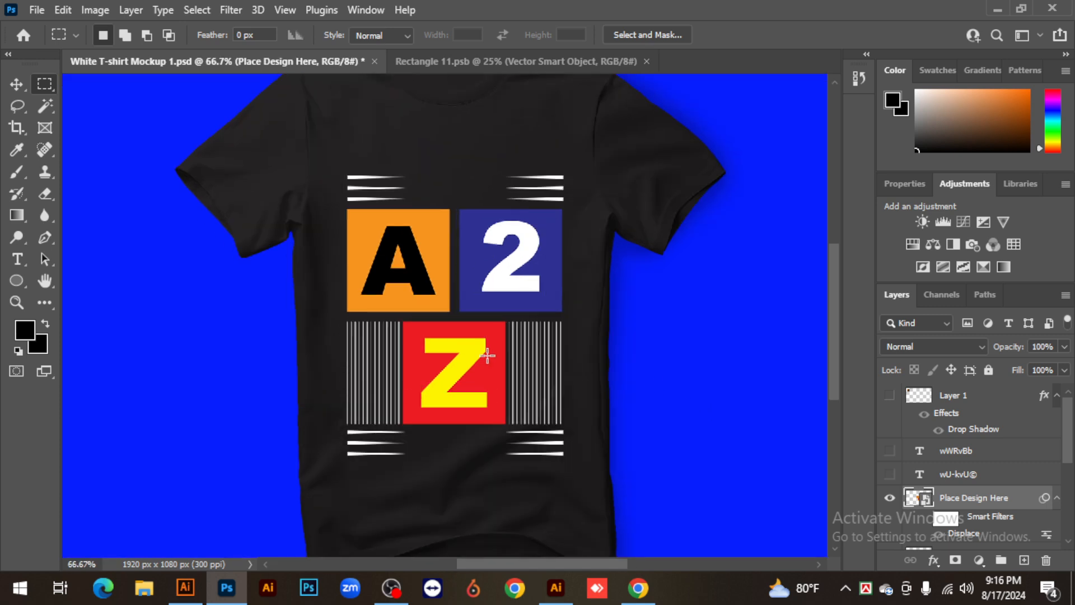
pyautogui.hotkey('ctrl', '-')
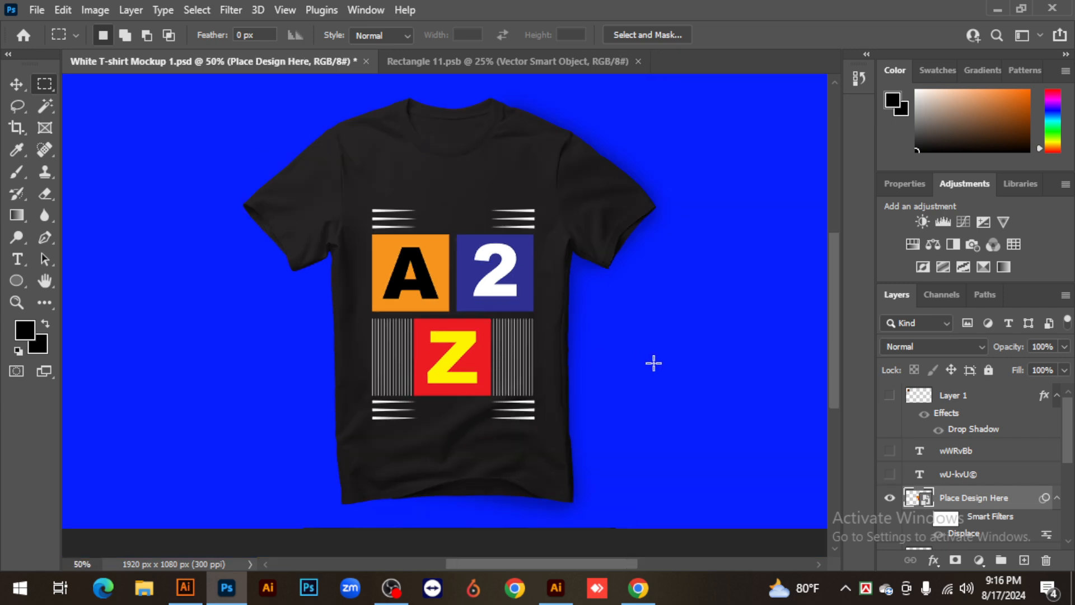